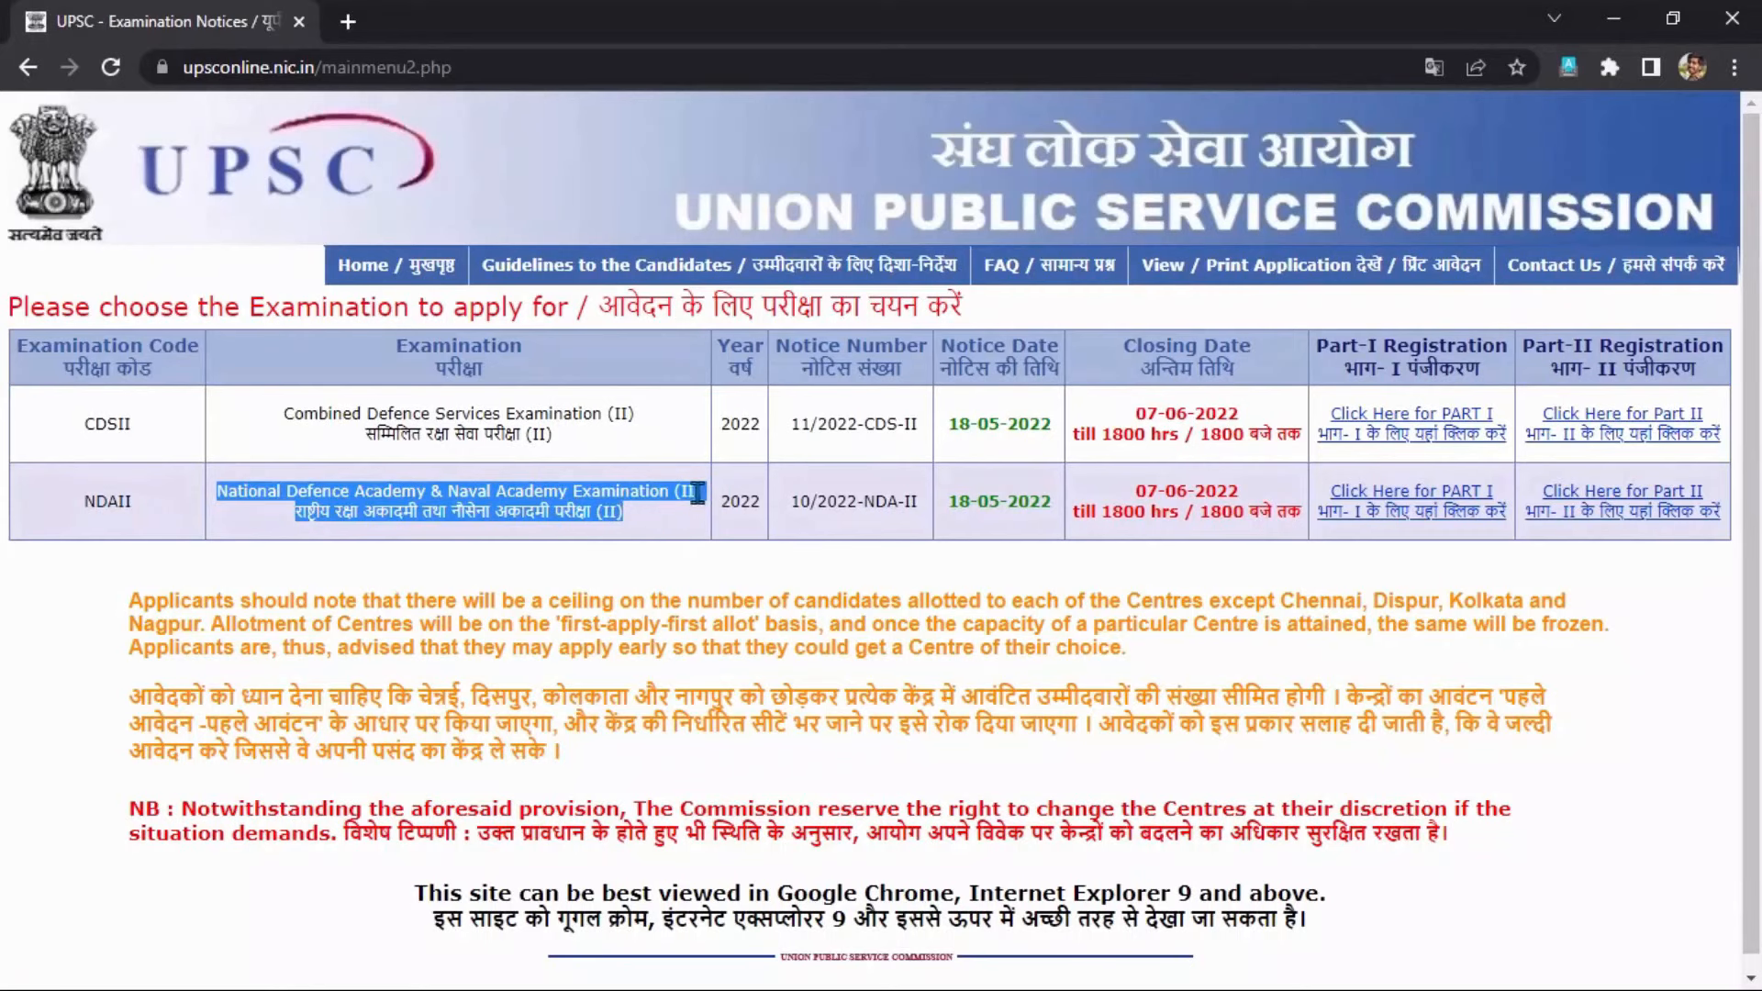
# Show the examination notices list with the NDA & NA Examination (II) 2022 row, closing 07-06-2022.
pyautogui.click(703, 491)
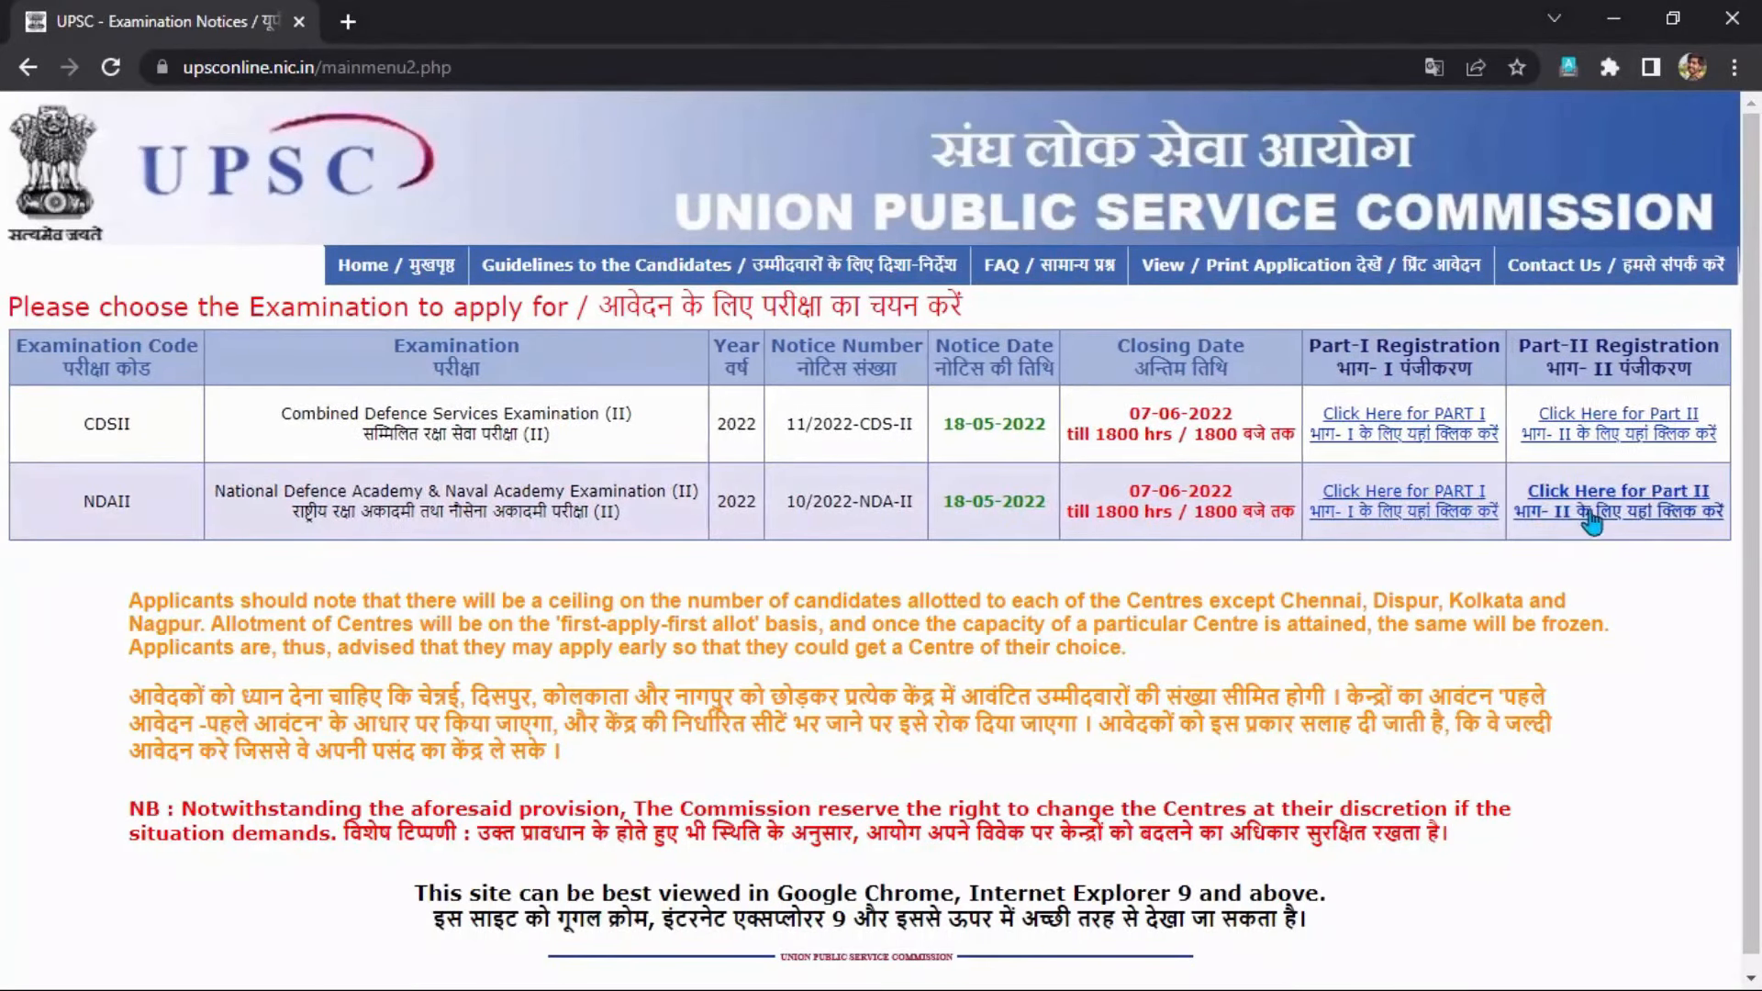
# Start NDA & NA (II) Part-I registration, read through the instructions and confirm with Yes.
pyautogui.click(1418, 515)
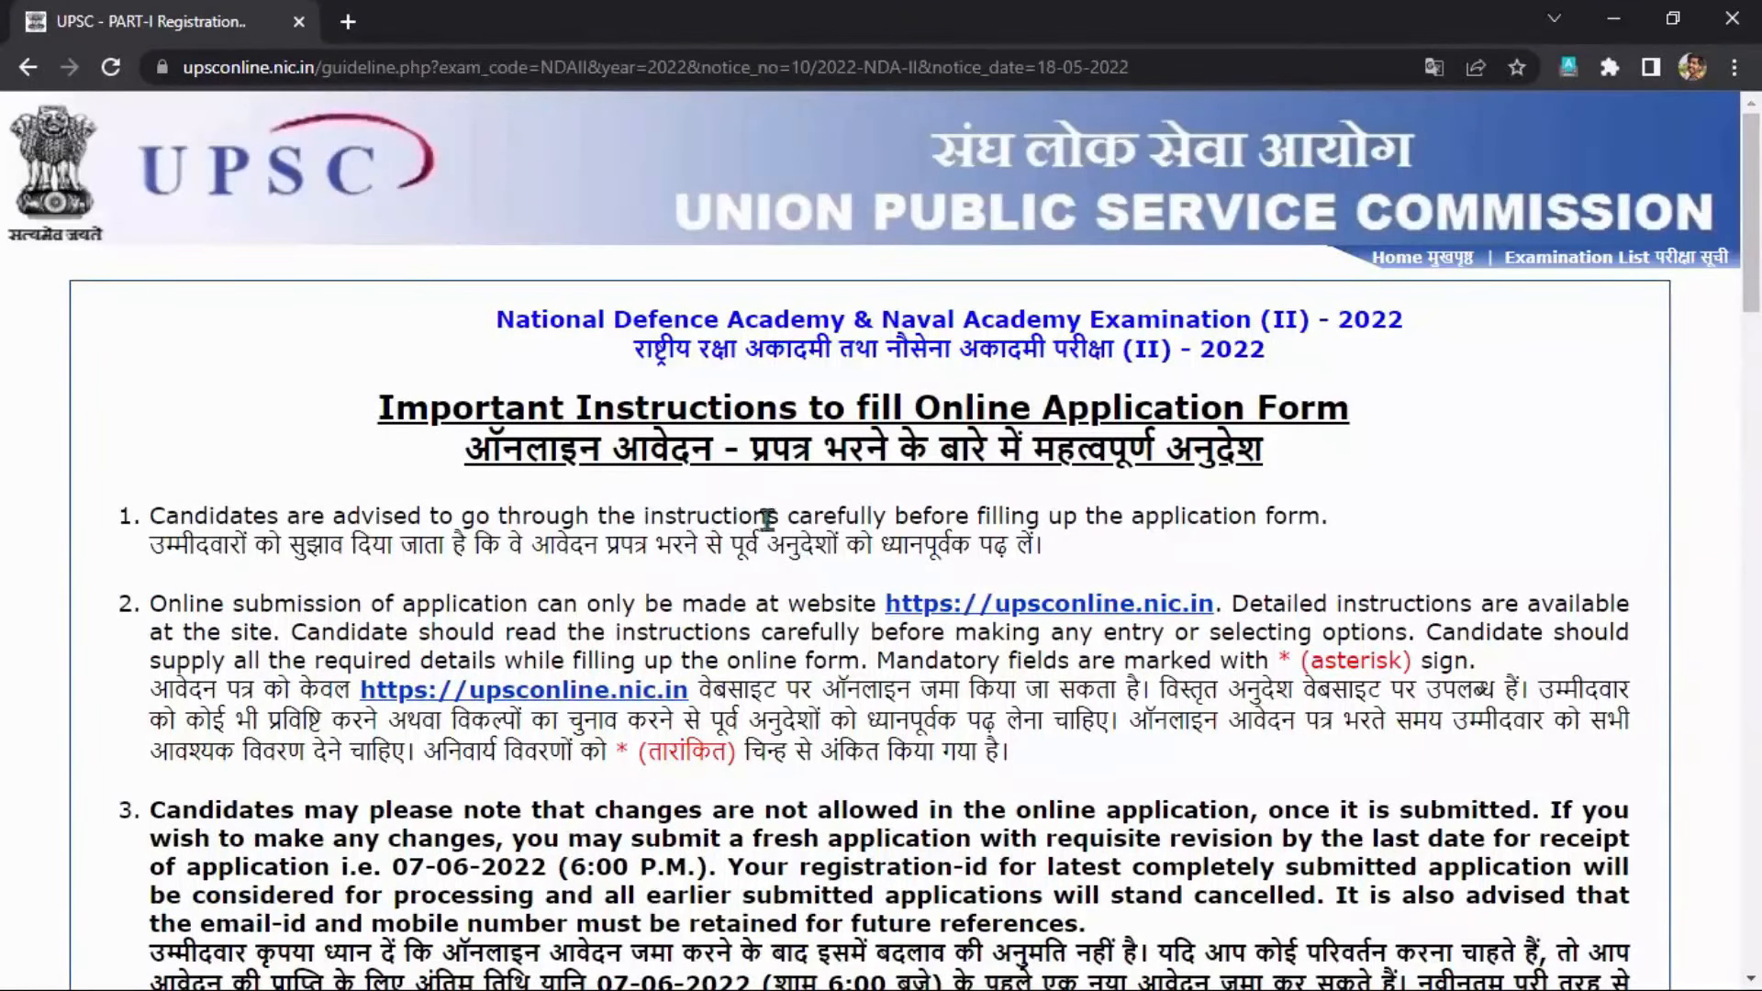
pyautogui.moveTo(380, 409); pyautogui.dragTo(1278, 468)
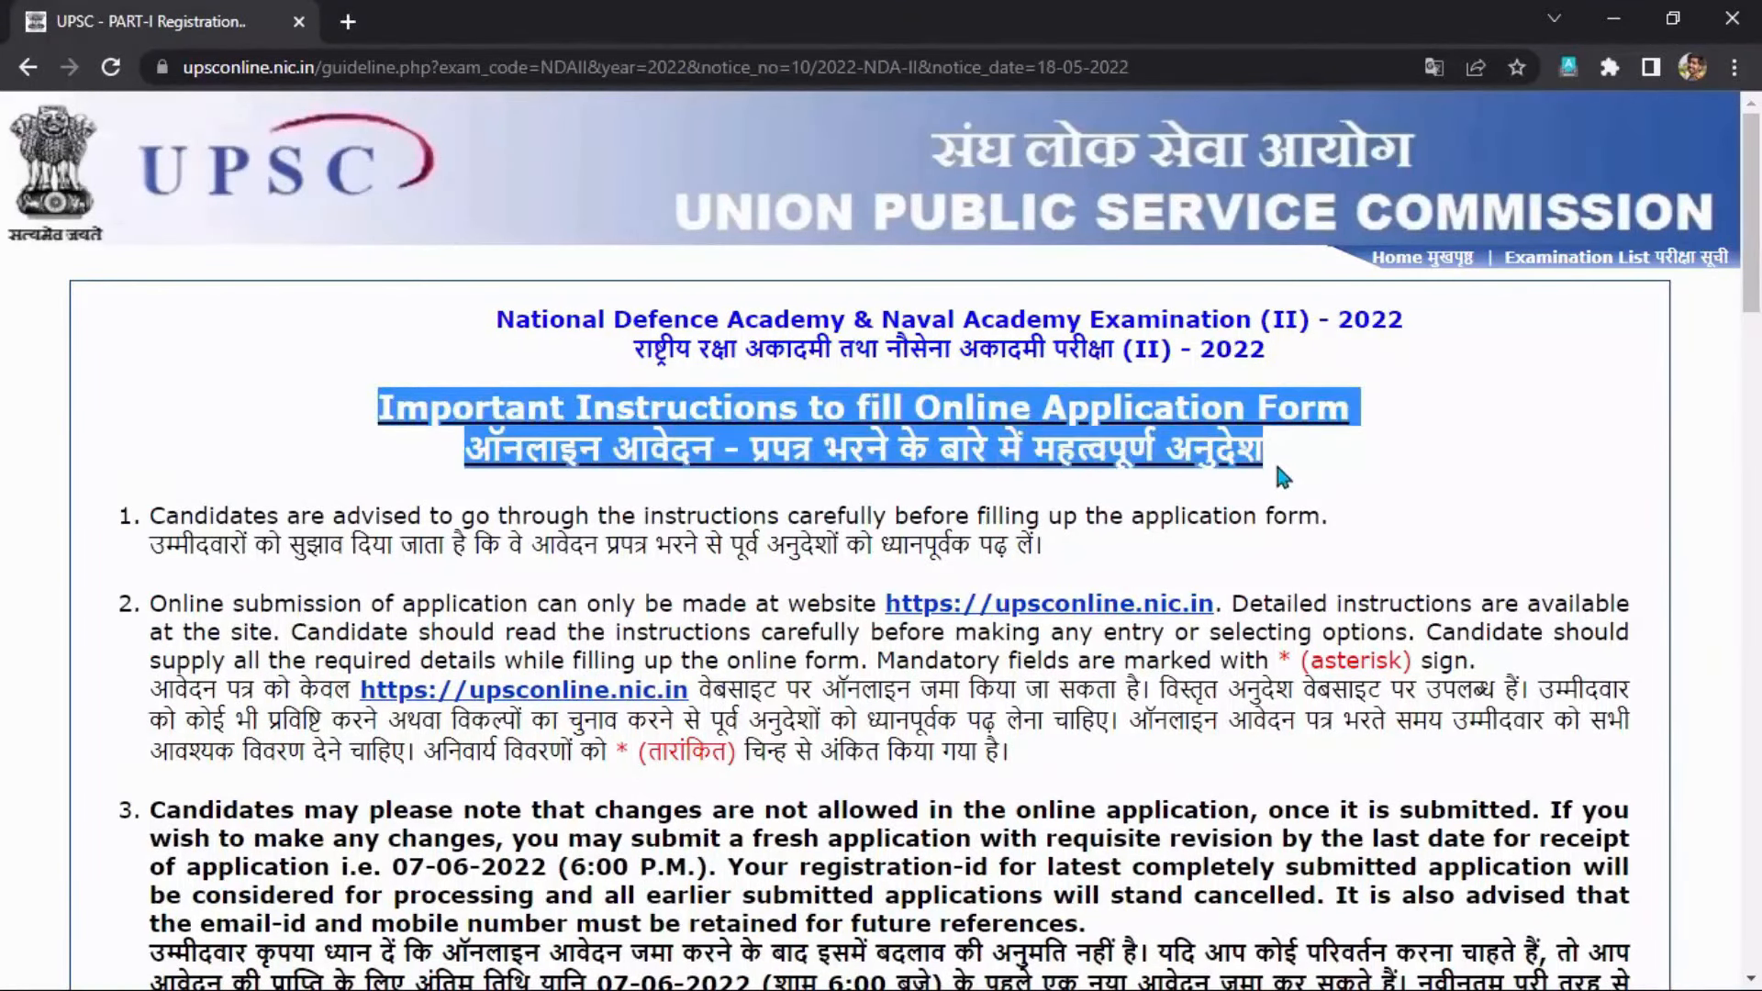
pyautogui.click(1278, 470)
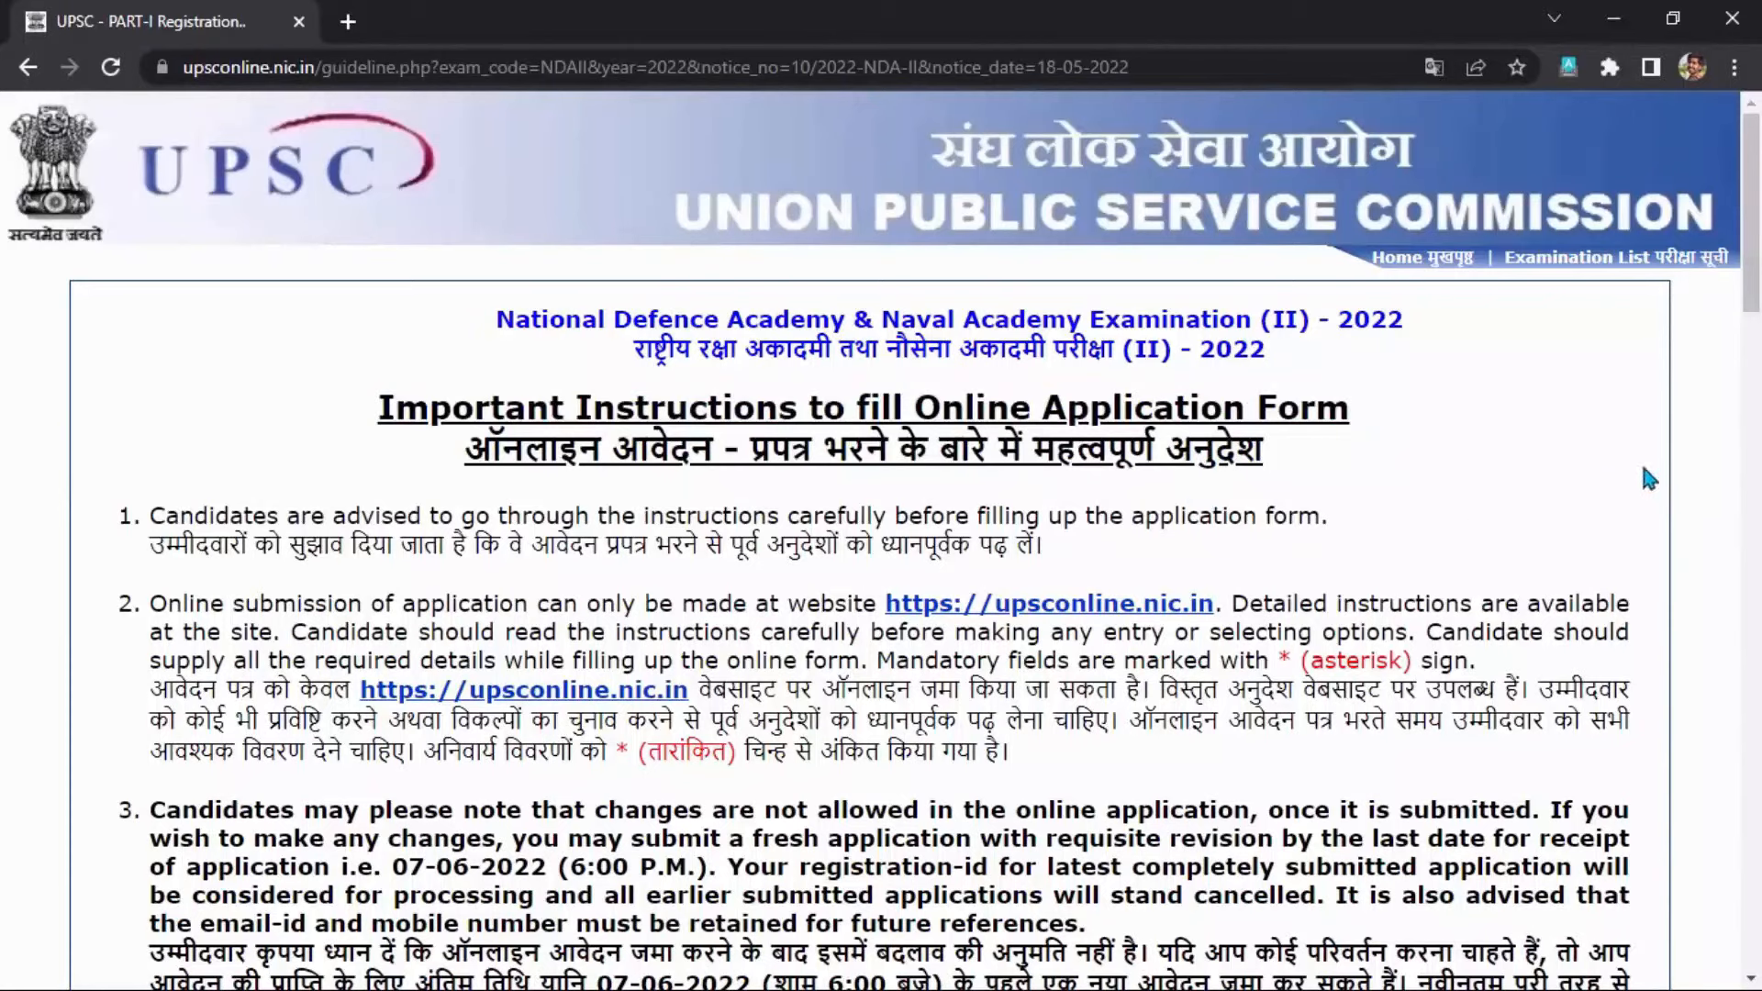
pyautogui.moveTo(1753, 285); pyautogui.dragTo(1754, 506)
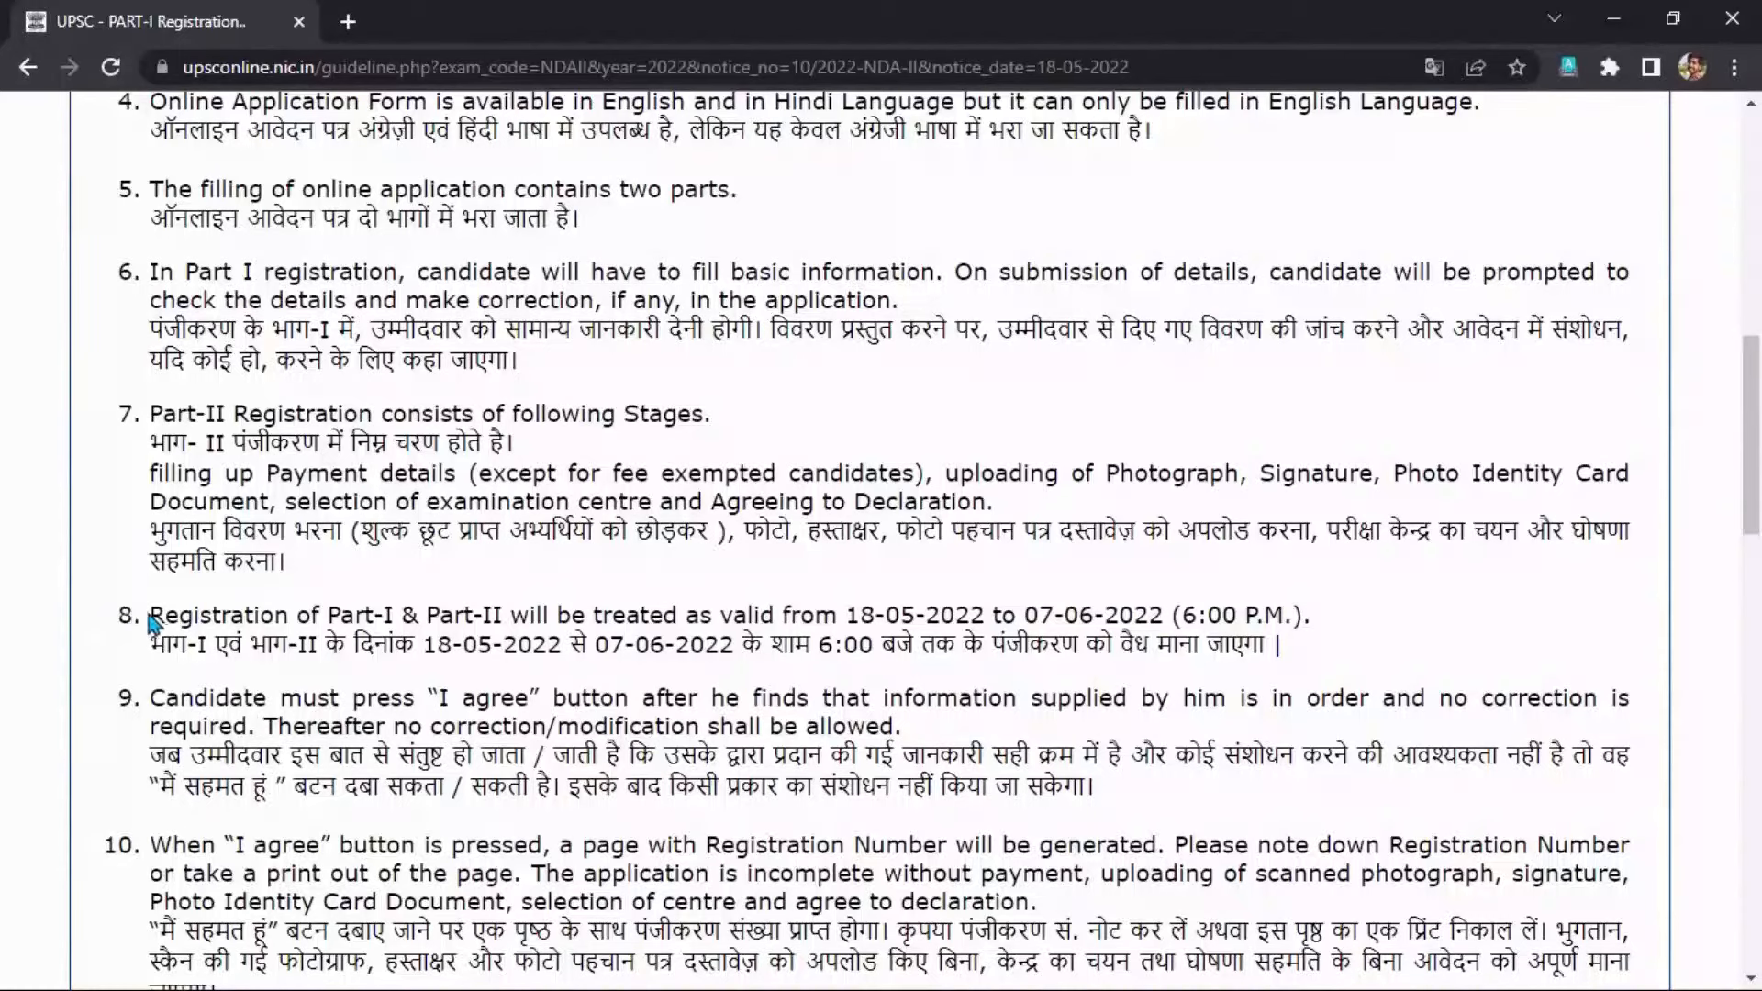
pyautogui.scroll(-3, 275, 645)
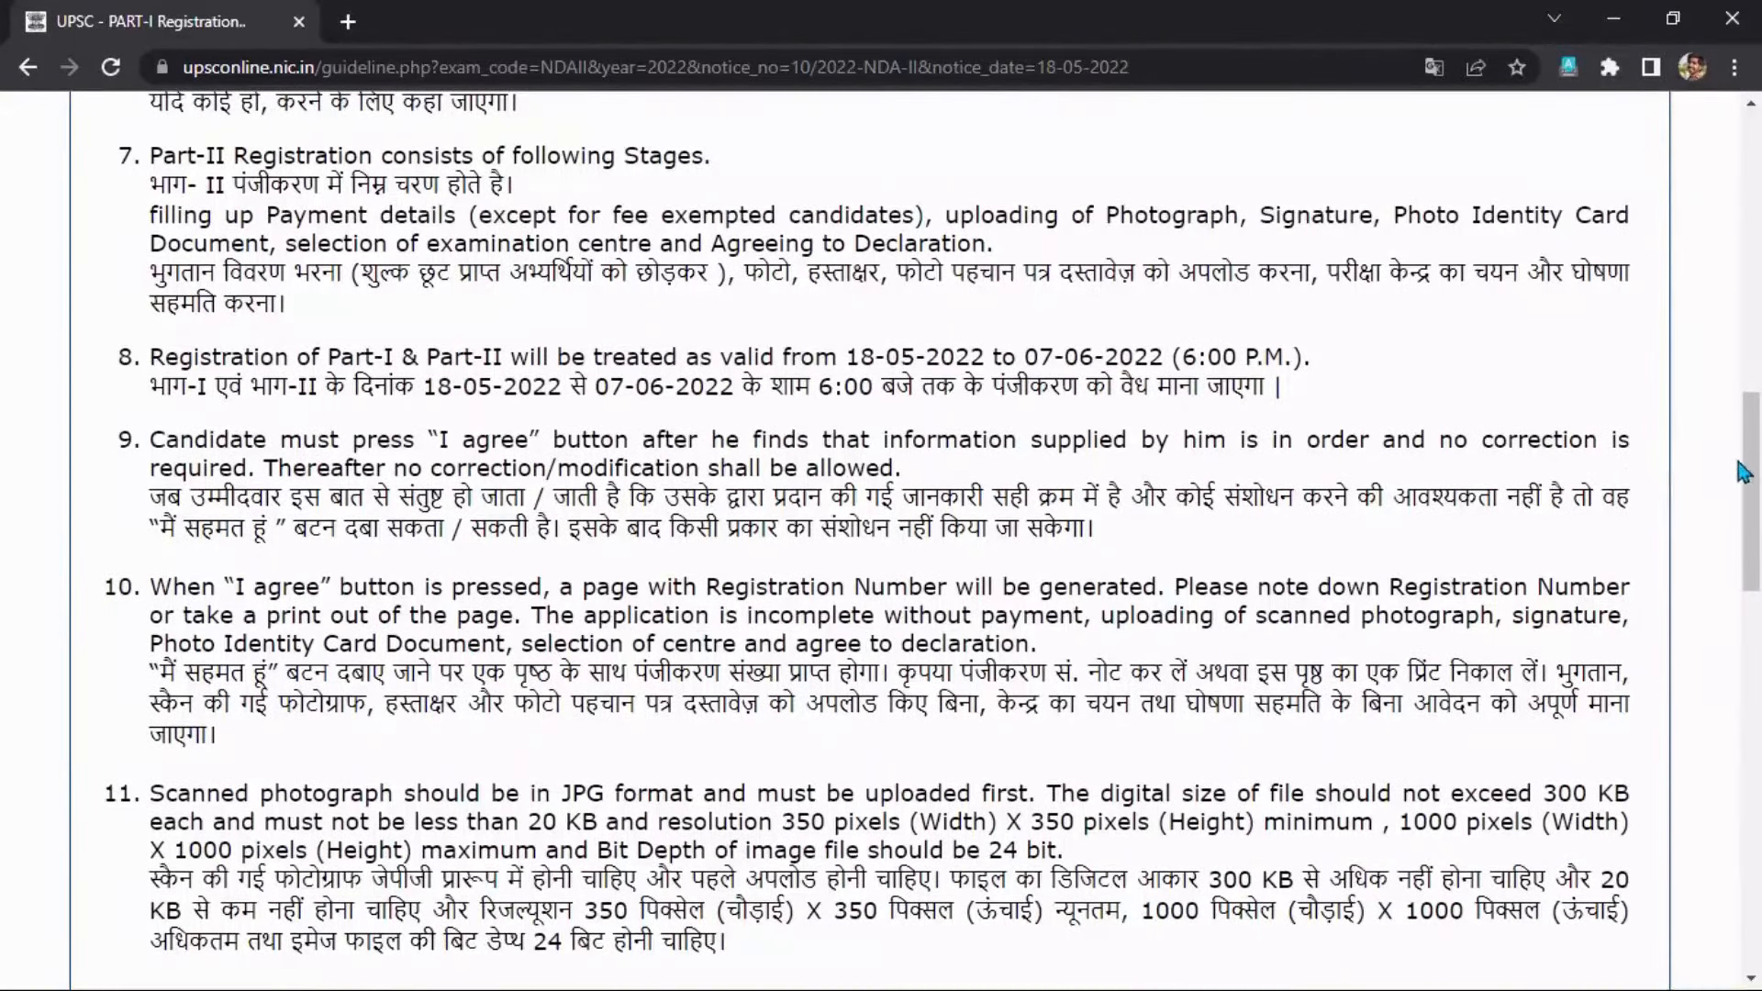
pyautogui.moveTo(1748, 470); pyautogui.dragTo(1755, 848)
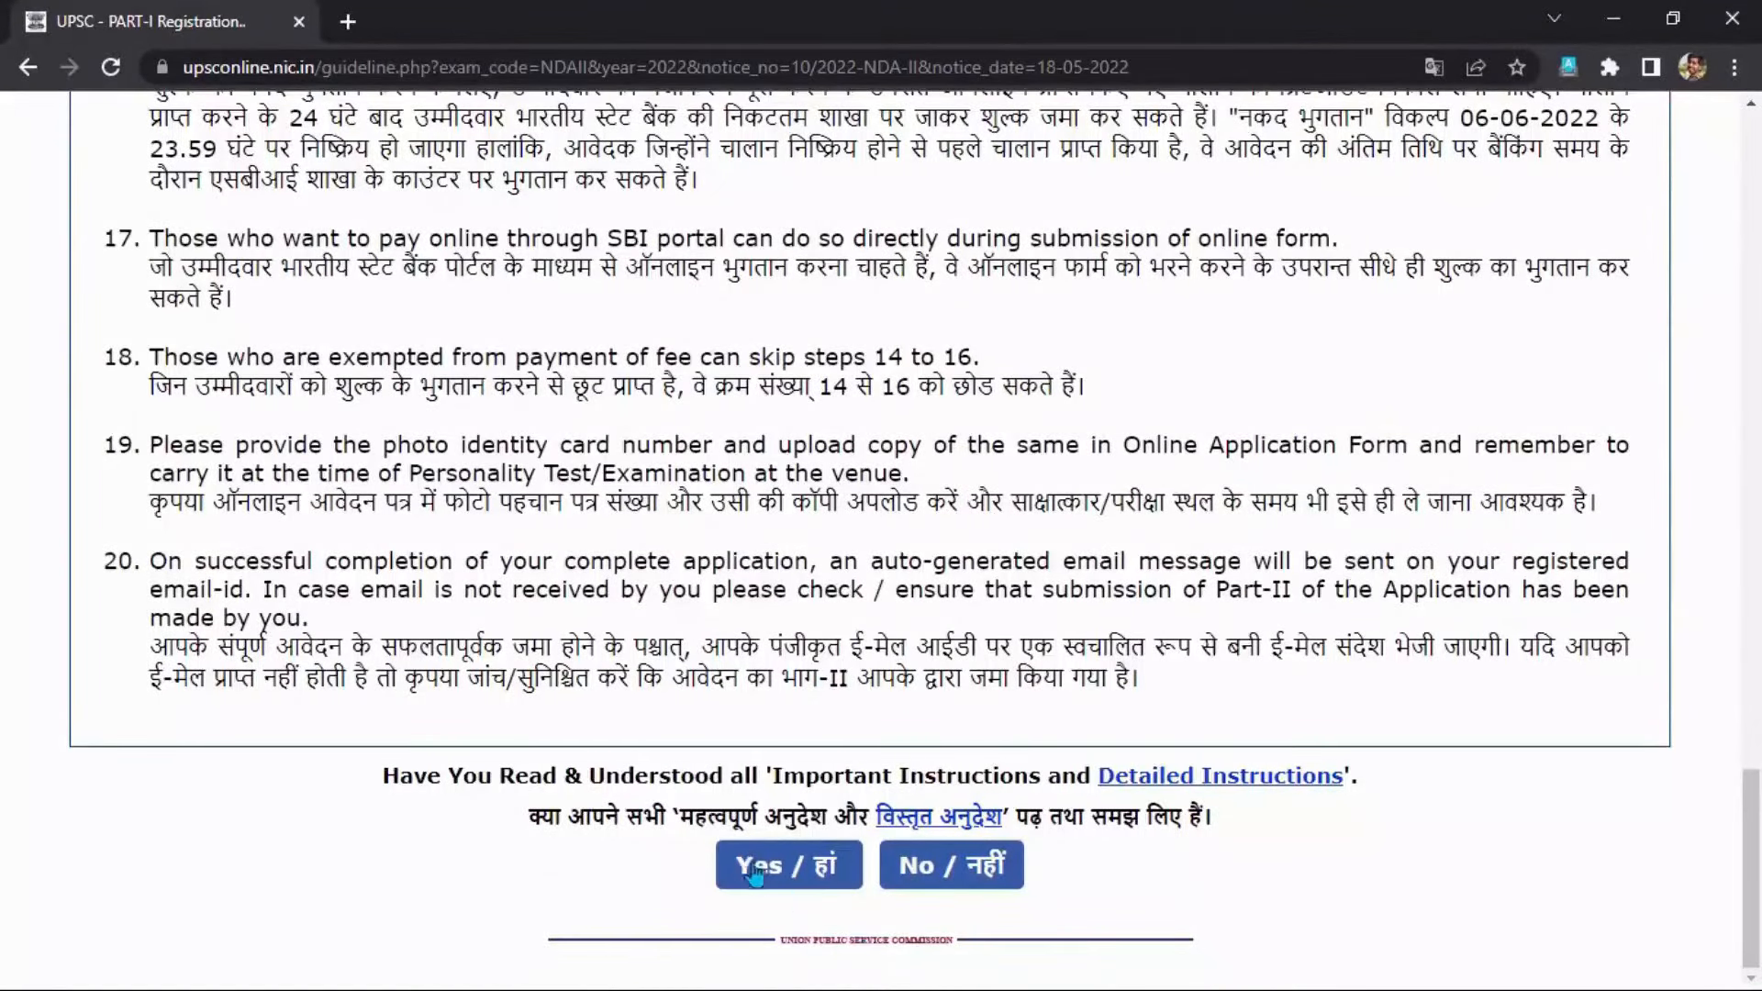
pyautogui.click(773, 884)
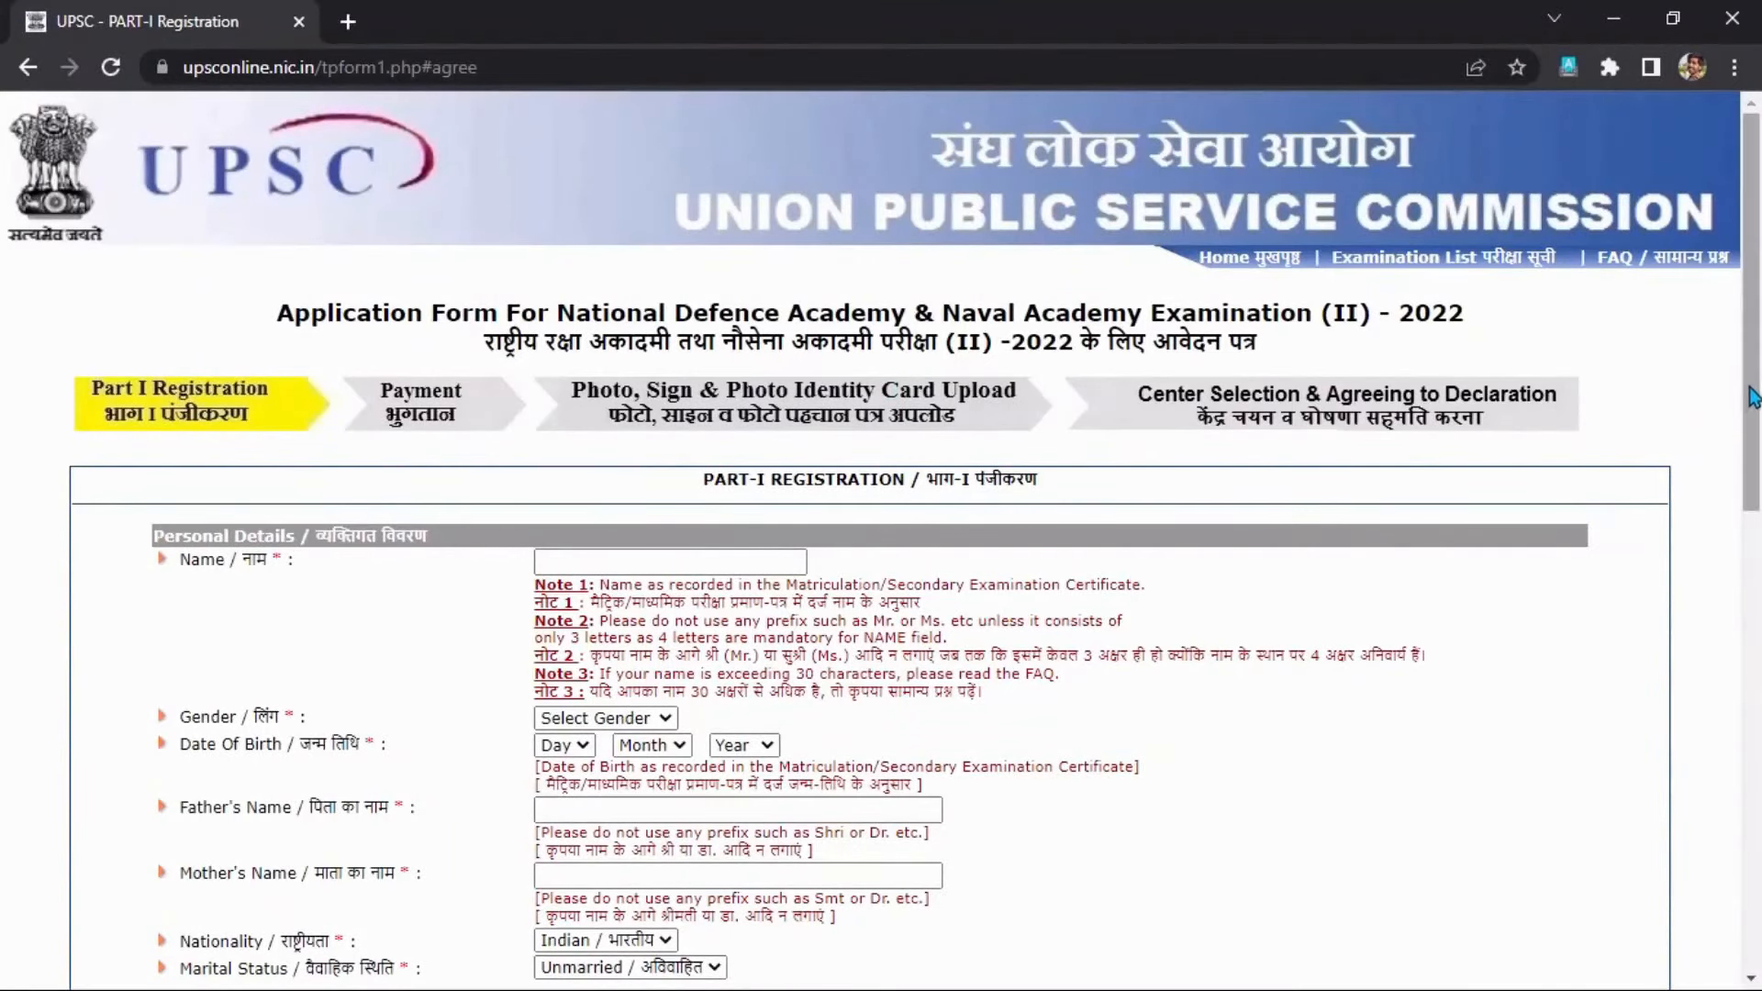
# Scroll the Part-I Registration form down to Personal Details and start in the Name field.
pyautogui.scroll(-2, 1748, 436)
pyautogui.scroll(-1, 1753, 451)
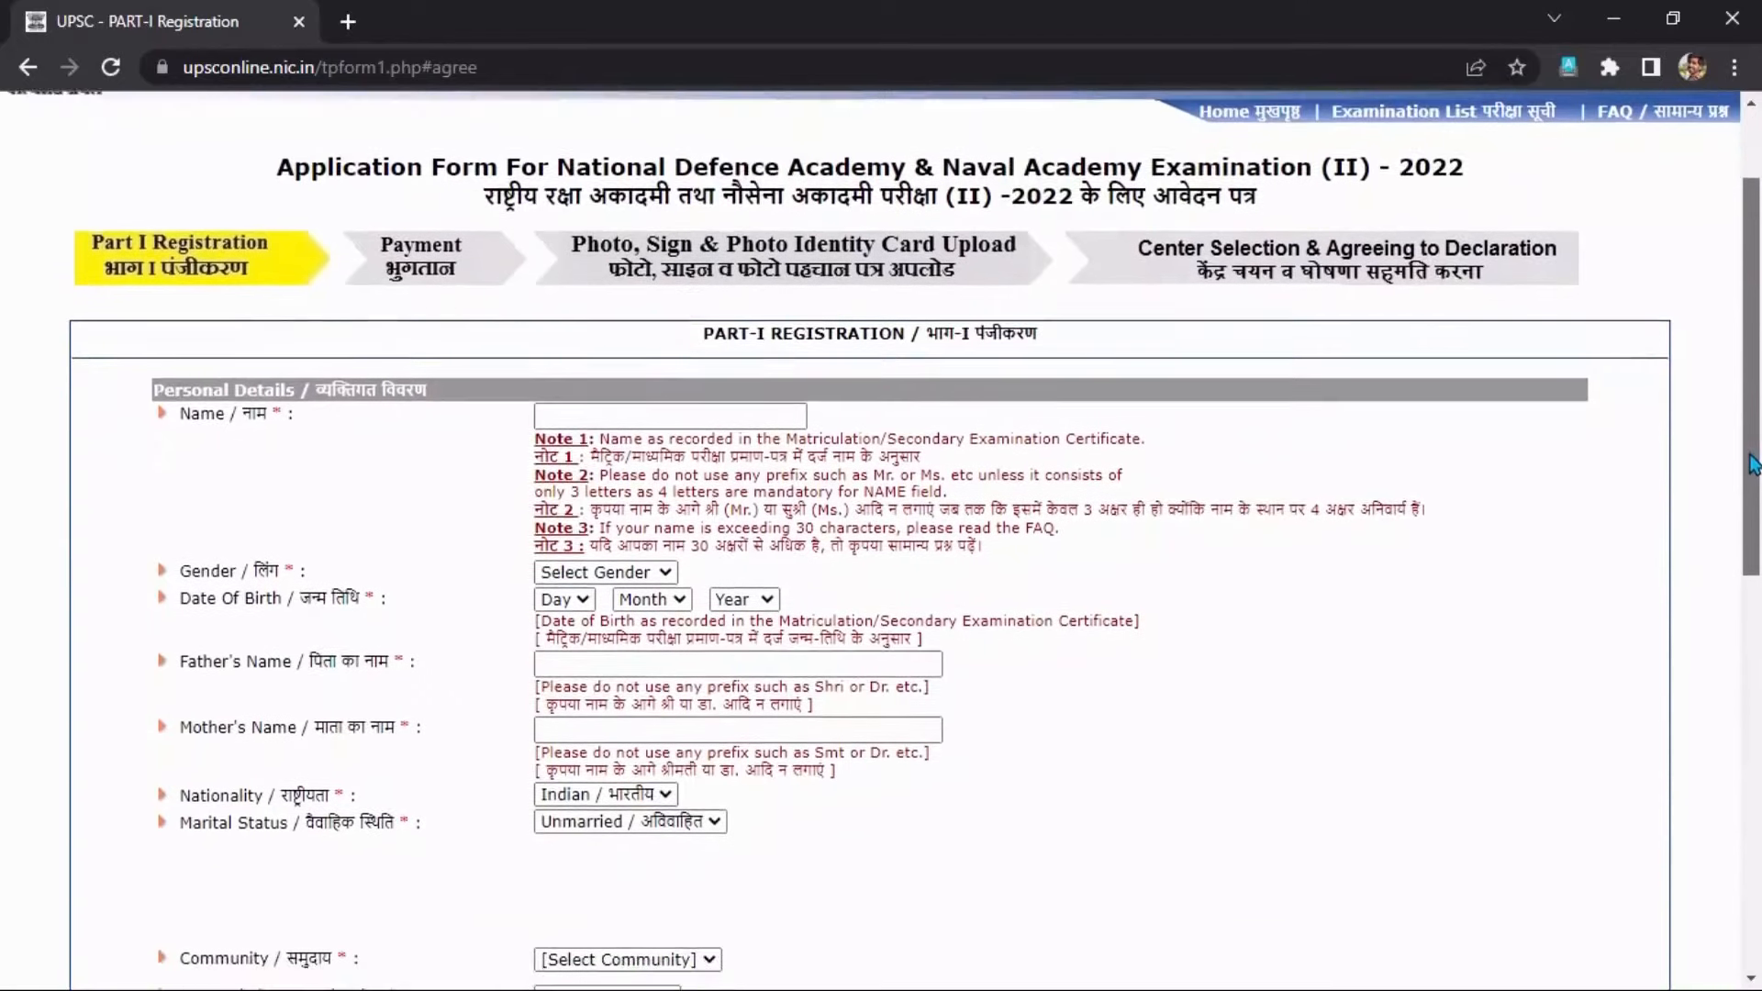
pyautogui.moveTo(704, 324); pyautogui.dragTo(1051, 335)
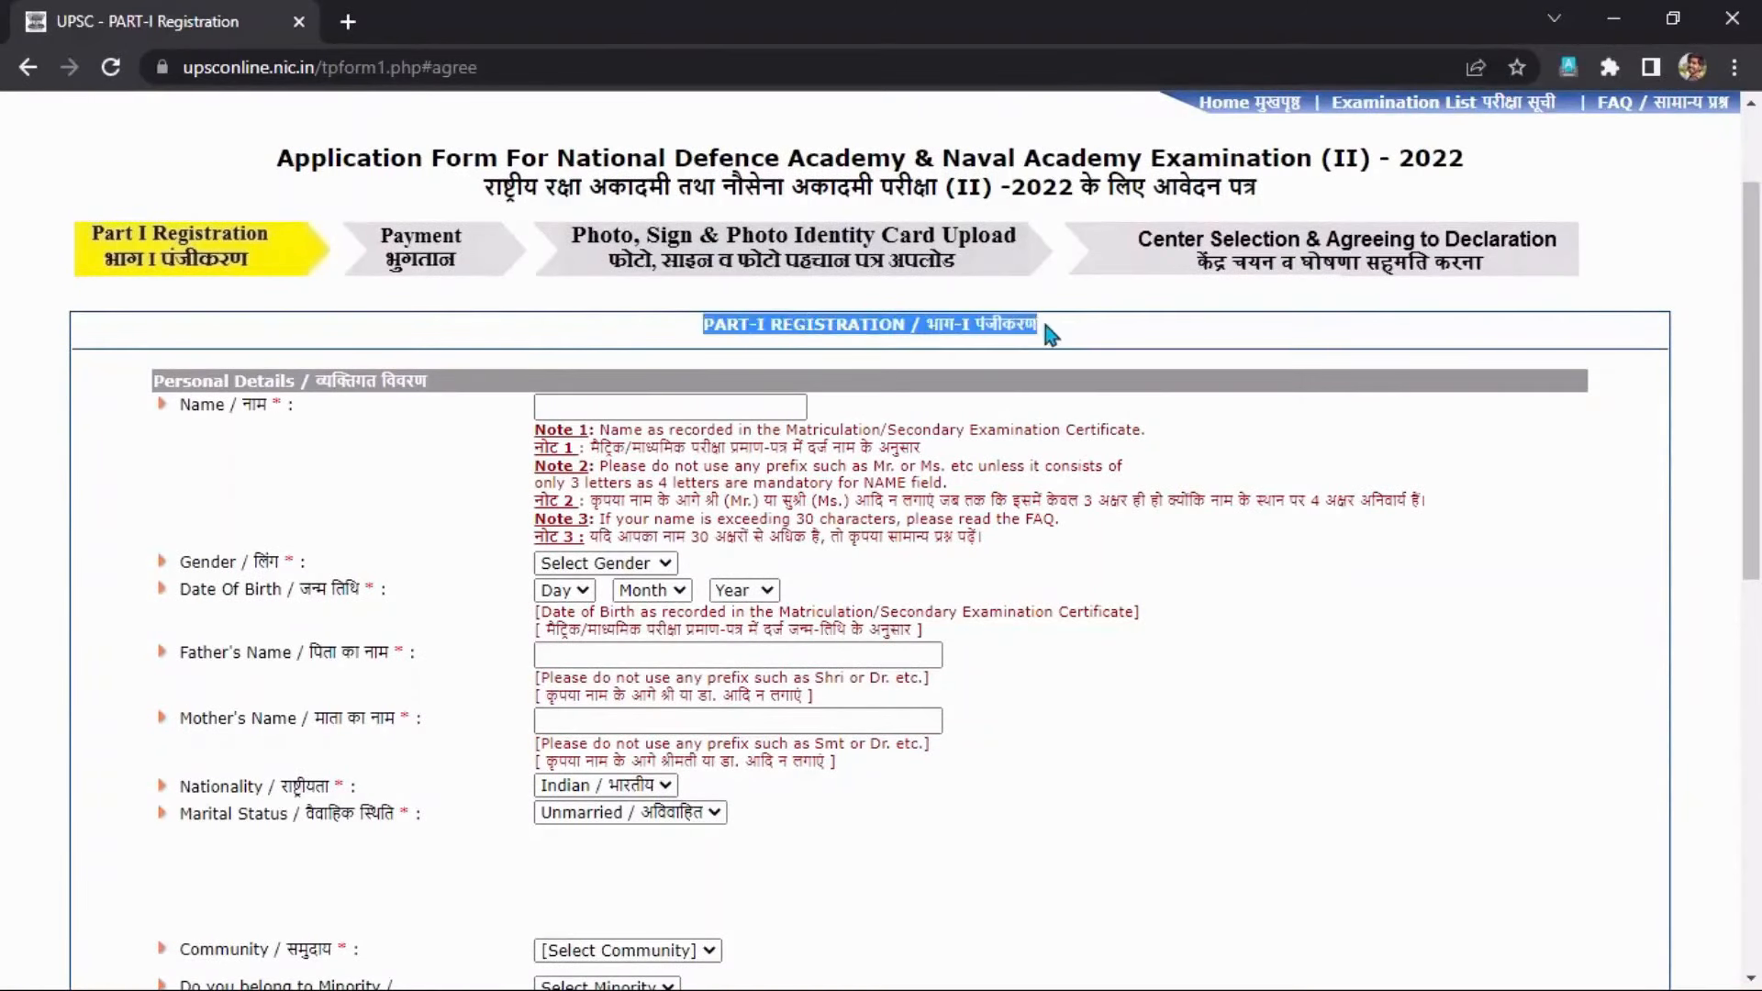
pyautogui.click(1046, 340)
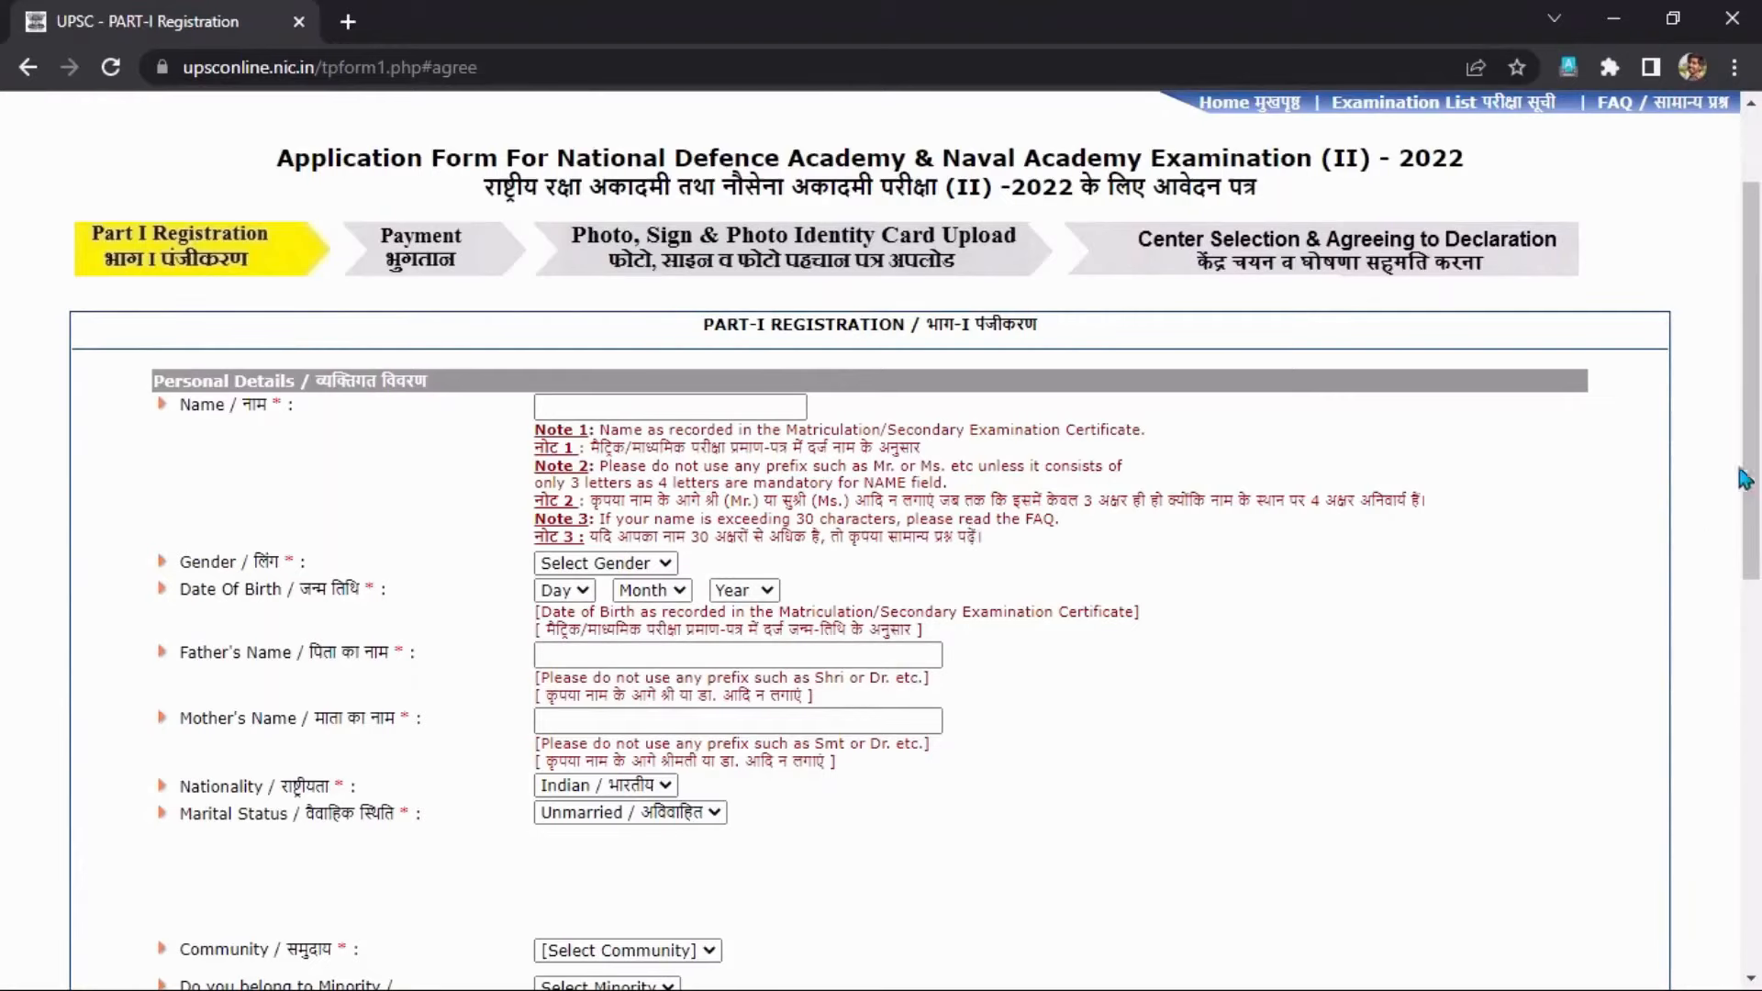
pyautogui.moveTo(1751, 443)
pyautogui.mouseDown()
pyautogui.moveTo(1753, 802)
pyautogui.moveTo(1755, 474)
pyautogui.mouseUp()
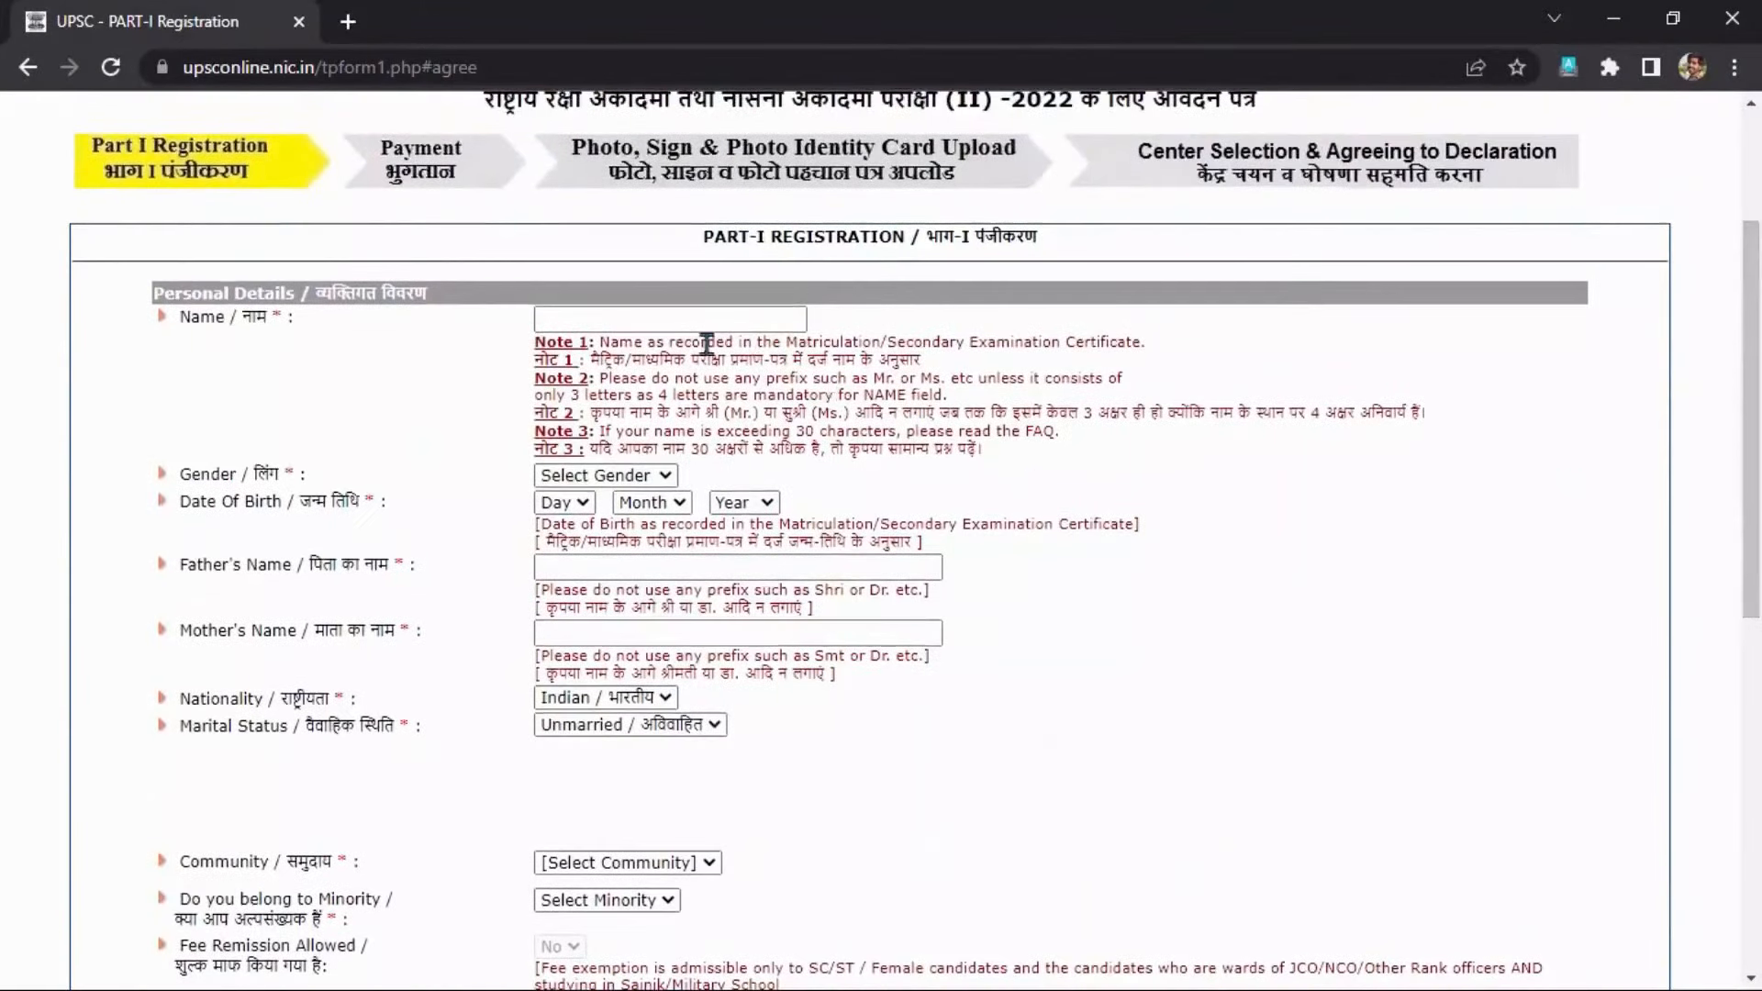
pyautogui.click(678, 321)
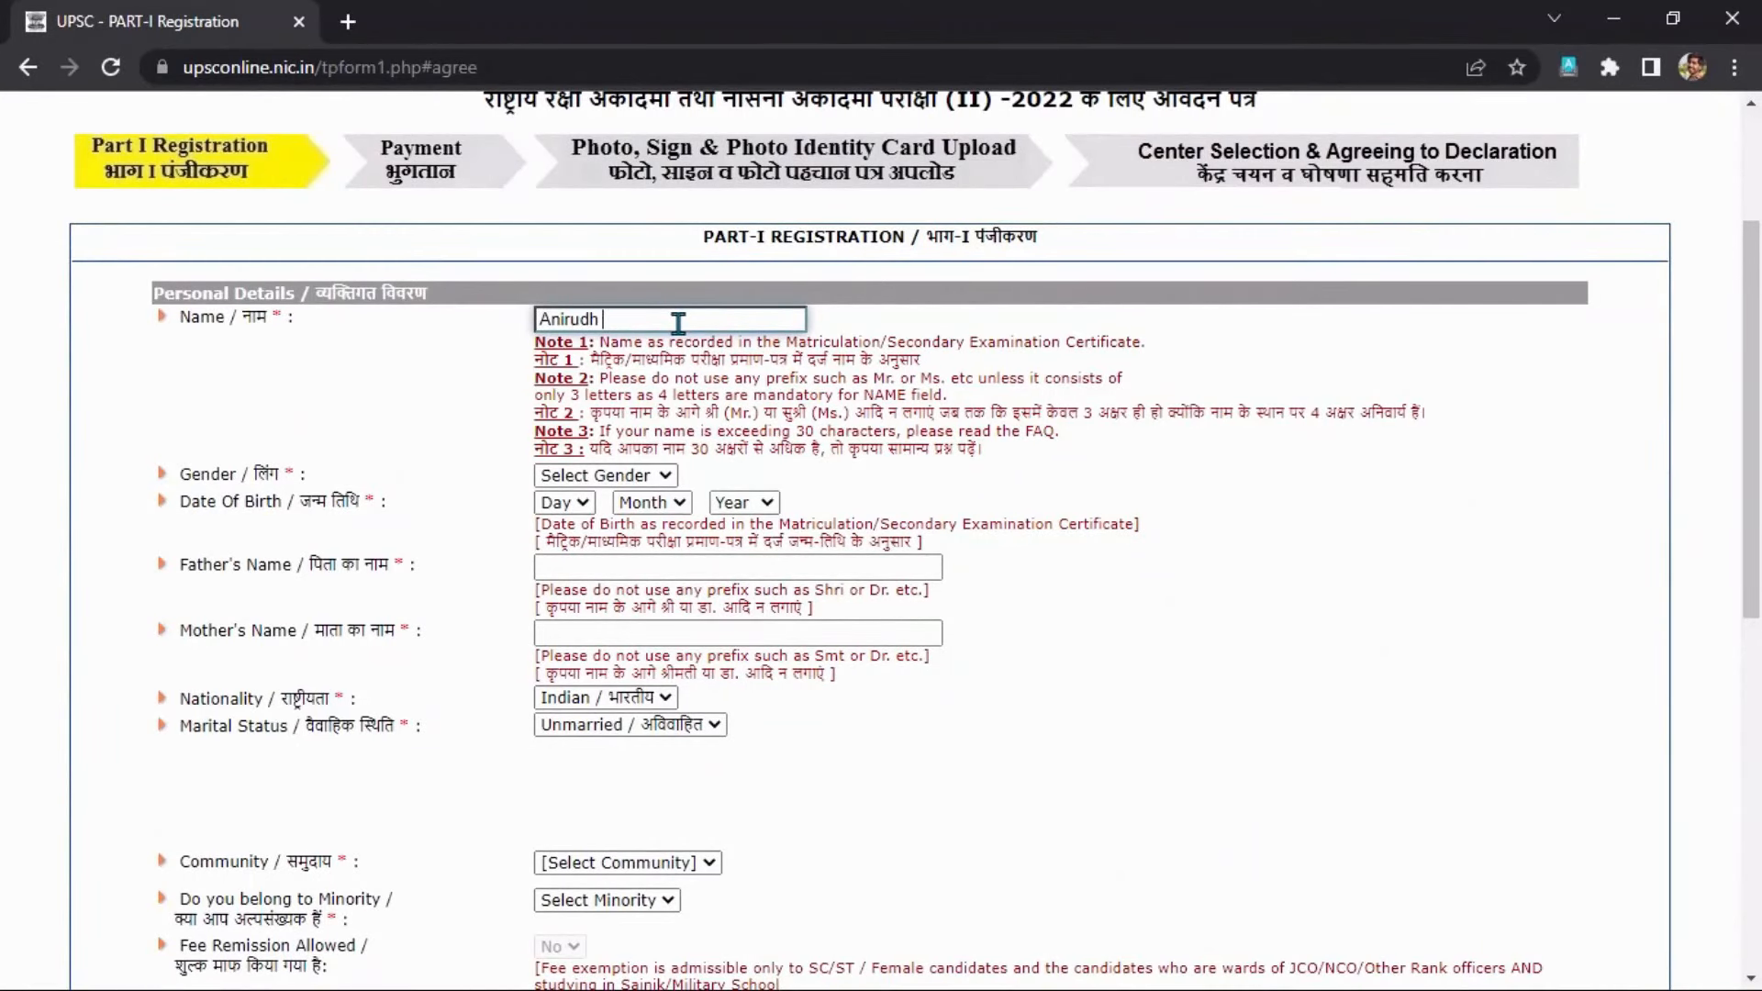
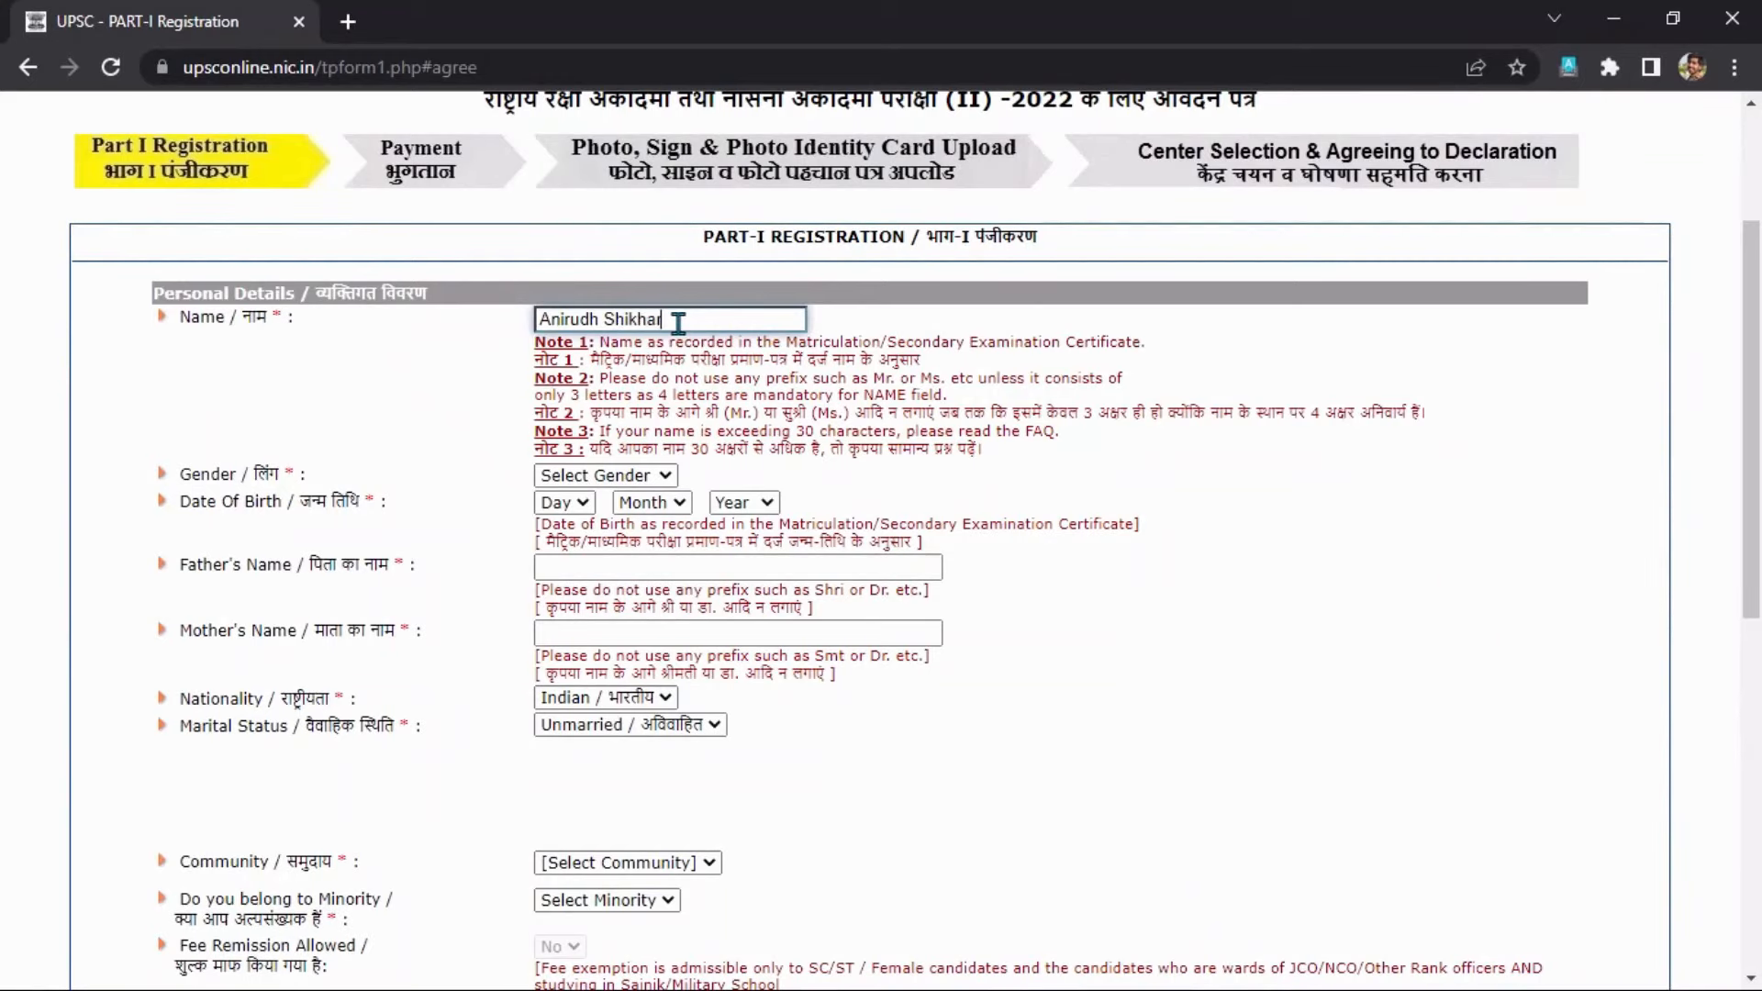
# Enter the candidate's full name and set gender to Male.
pyautogui.click(644, 476)
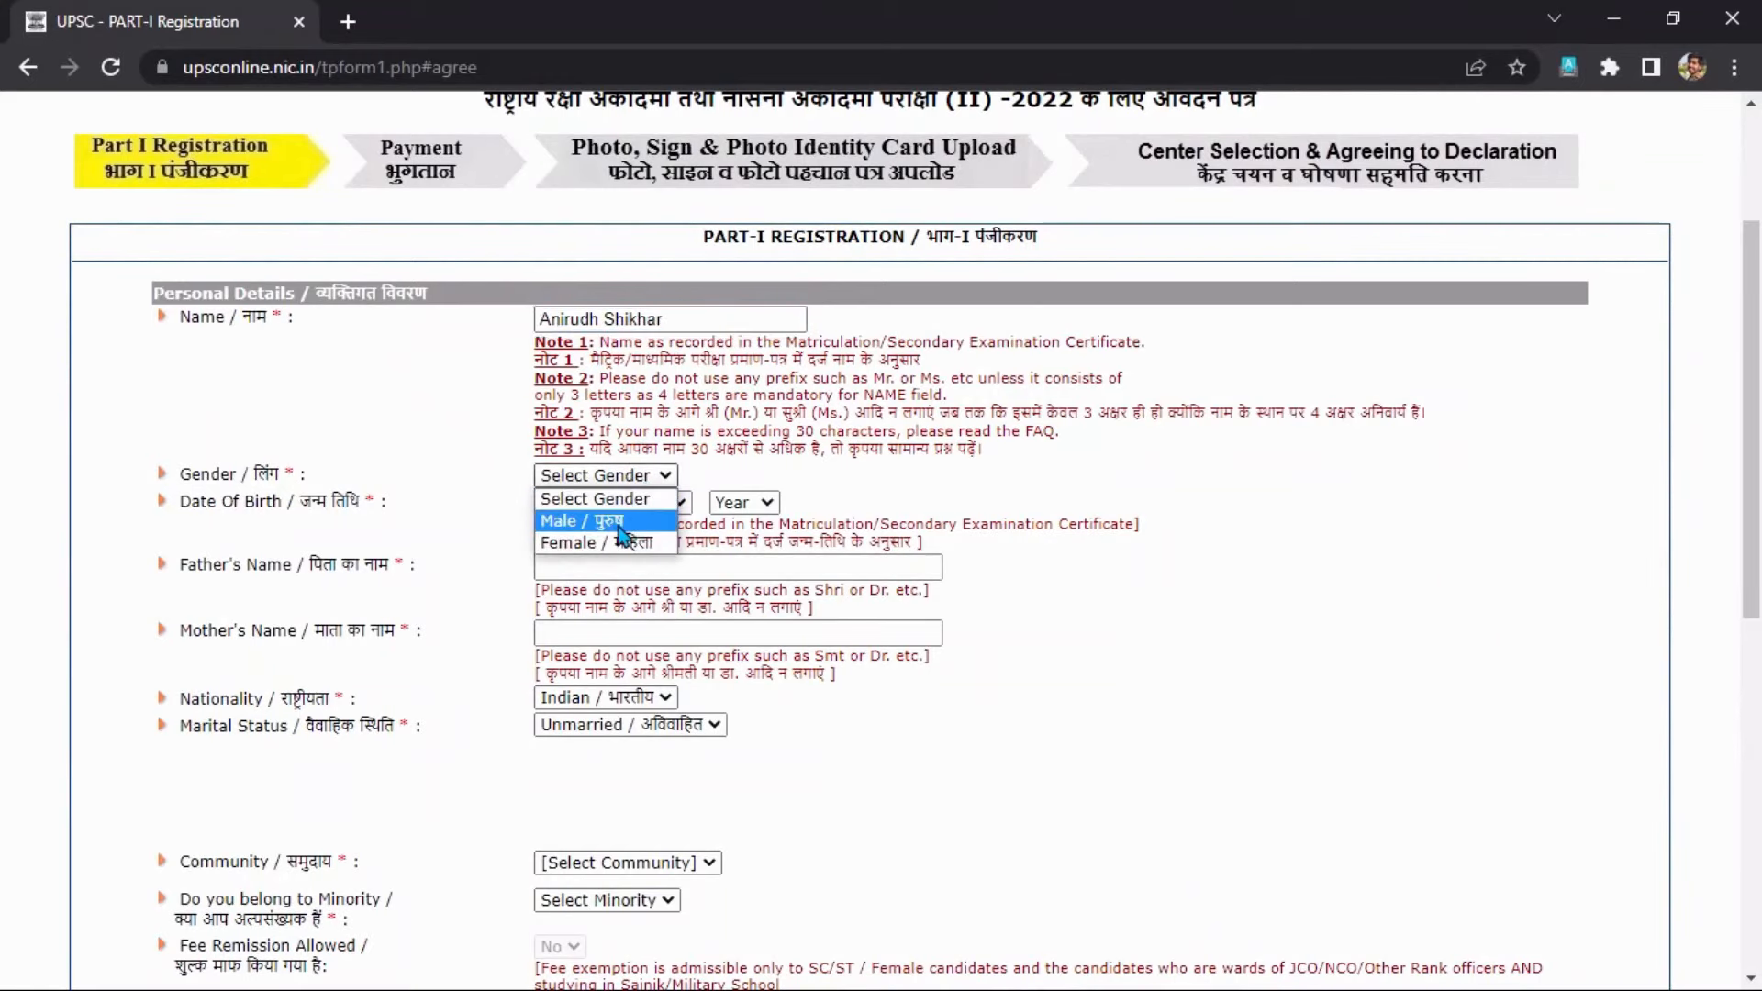
pyautogui.click(621, 524)
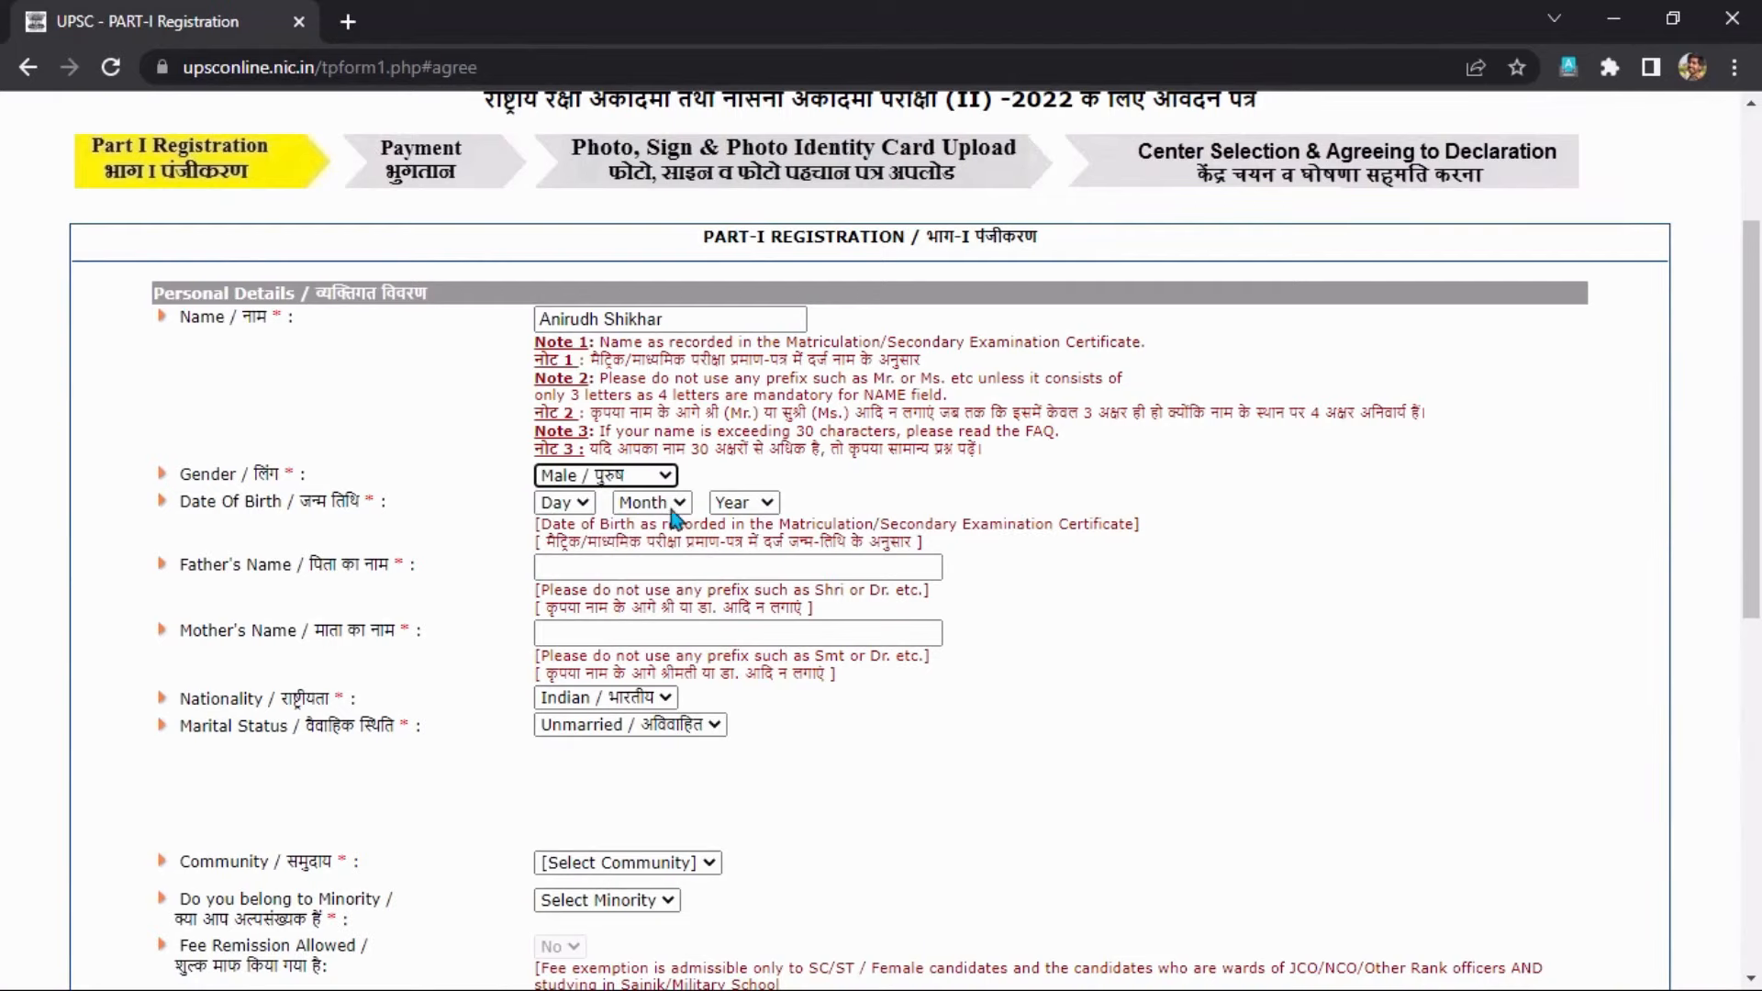
pyautogui.moveTo(204, 476); pyautogui.dragTo(280, 477)
pyautogui.click(468, 477)
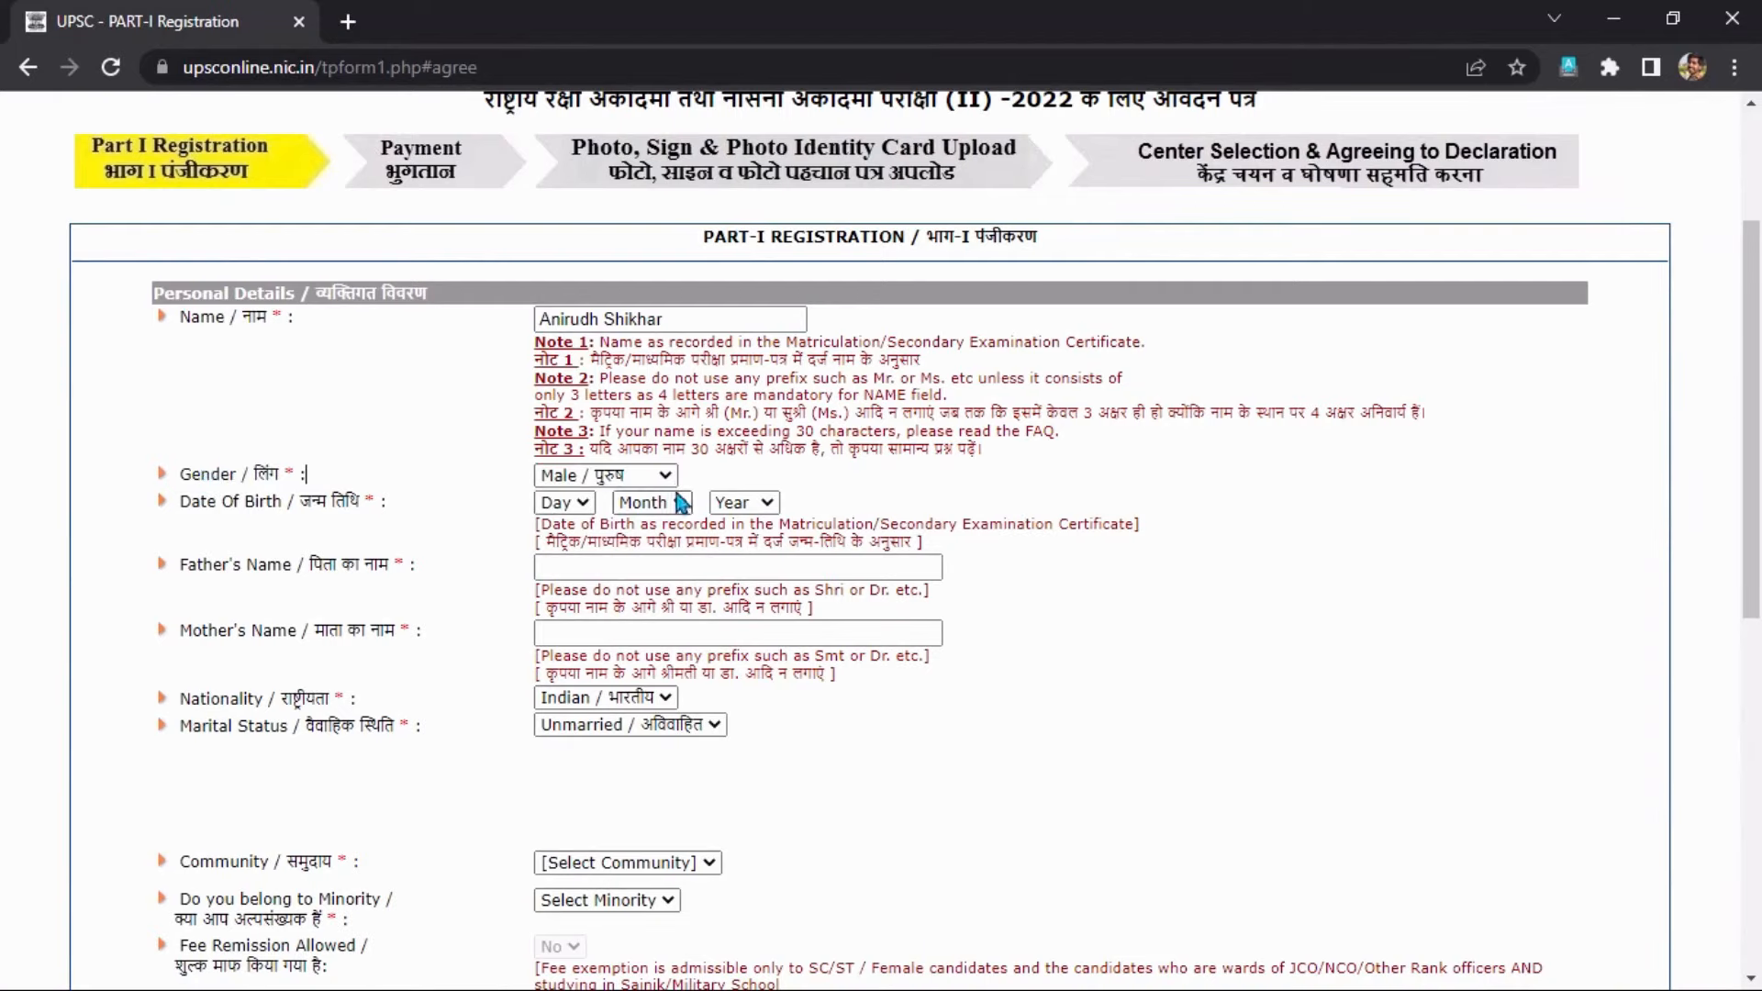
# Set the date of birth to 10 Apr 2004.
pyautogui.click(576, 507)
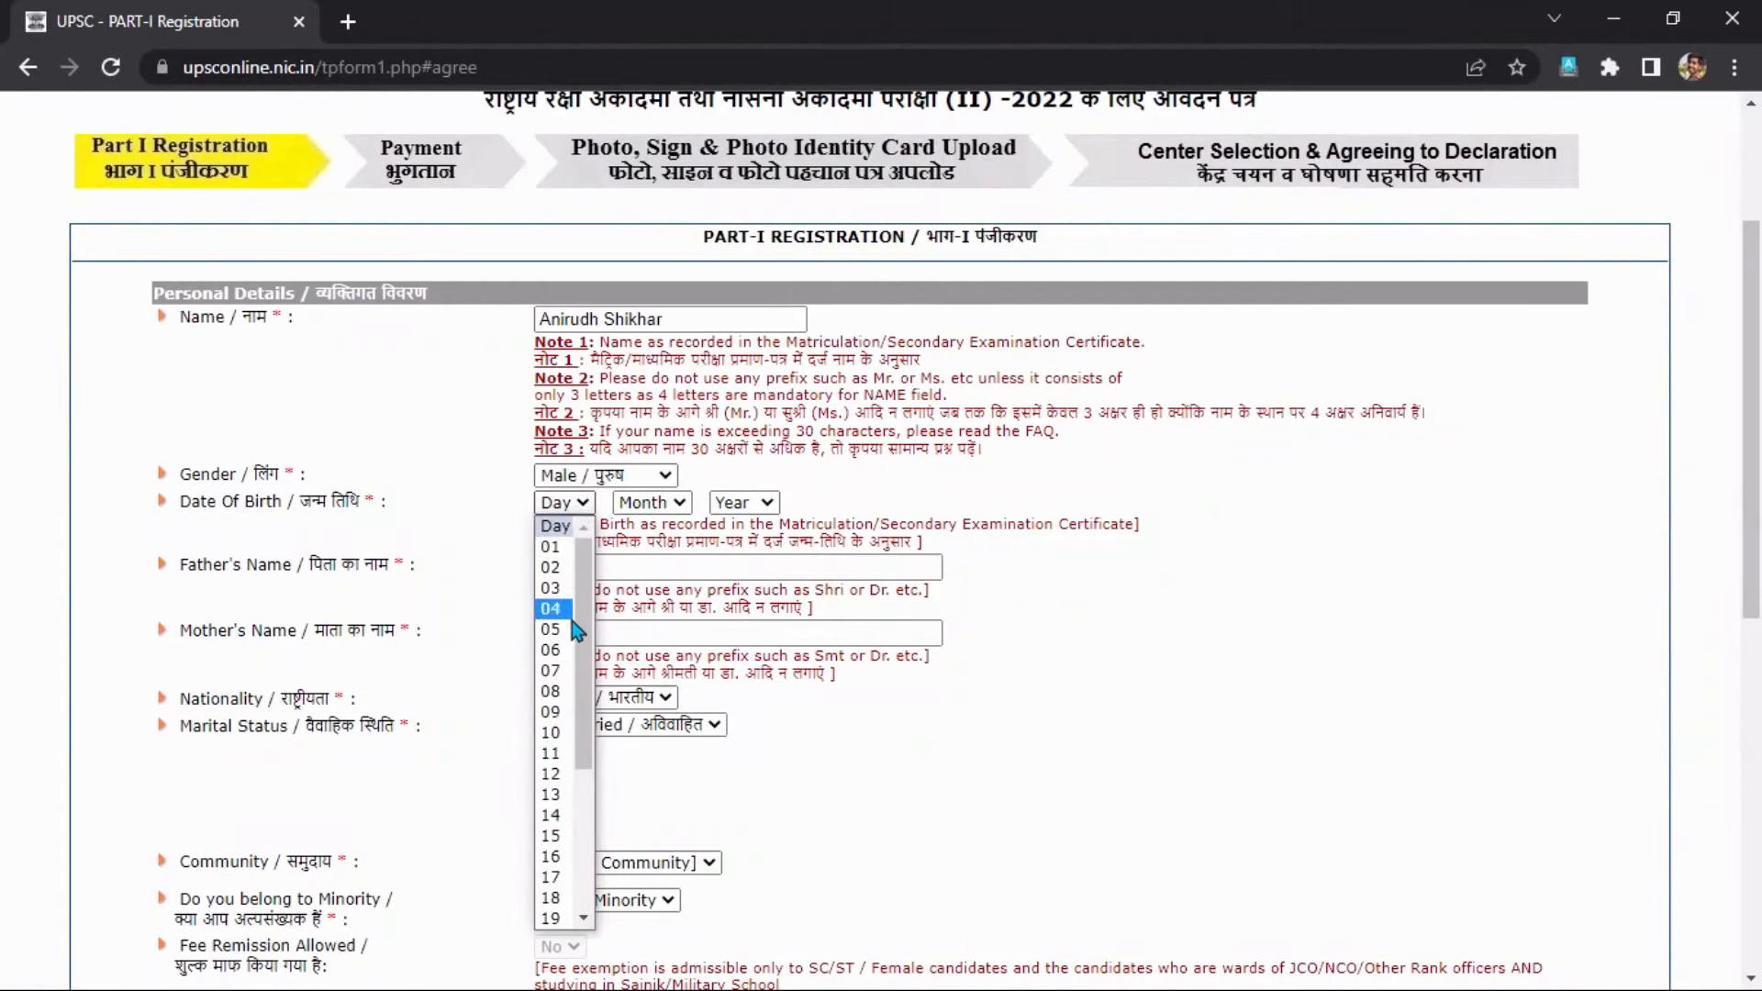
pyautogui.click(565, 734)
pyautogui.click(660, 509)
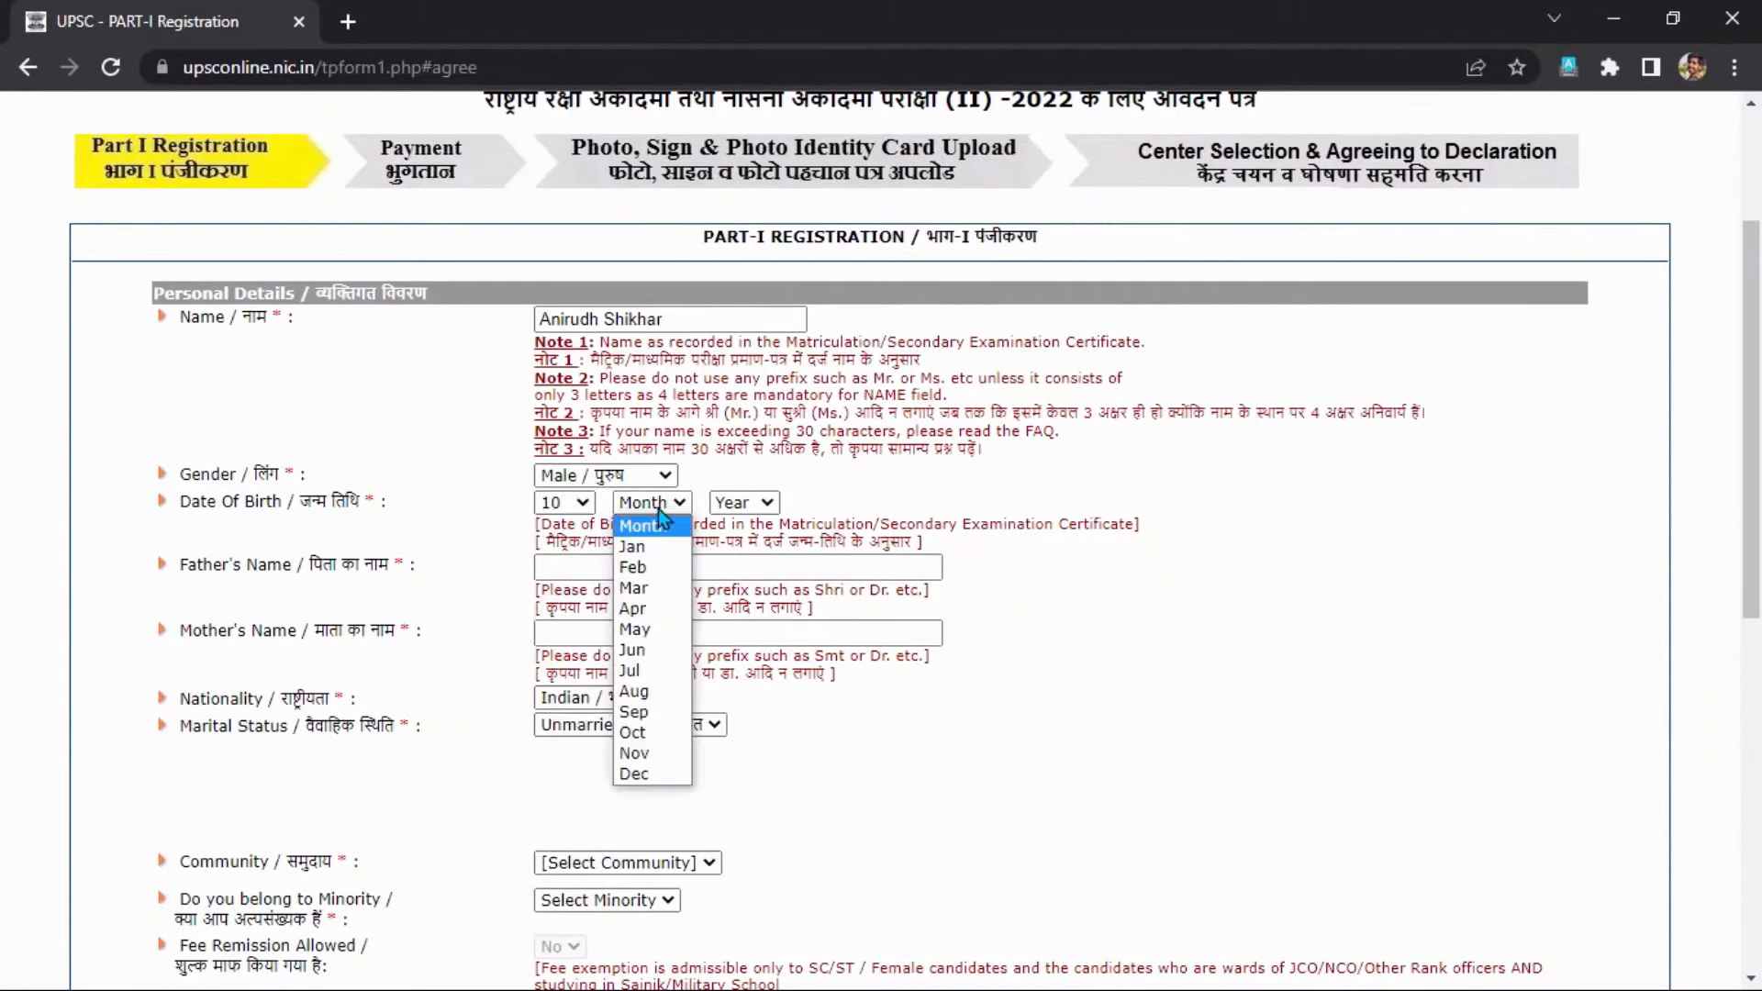
pyautogui.click(644, 609)
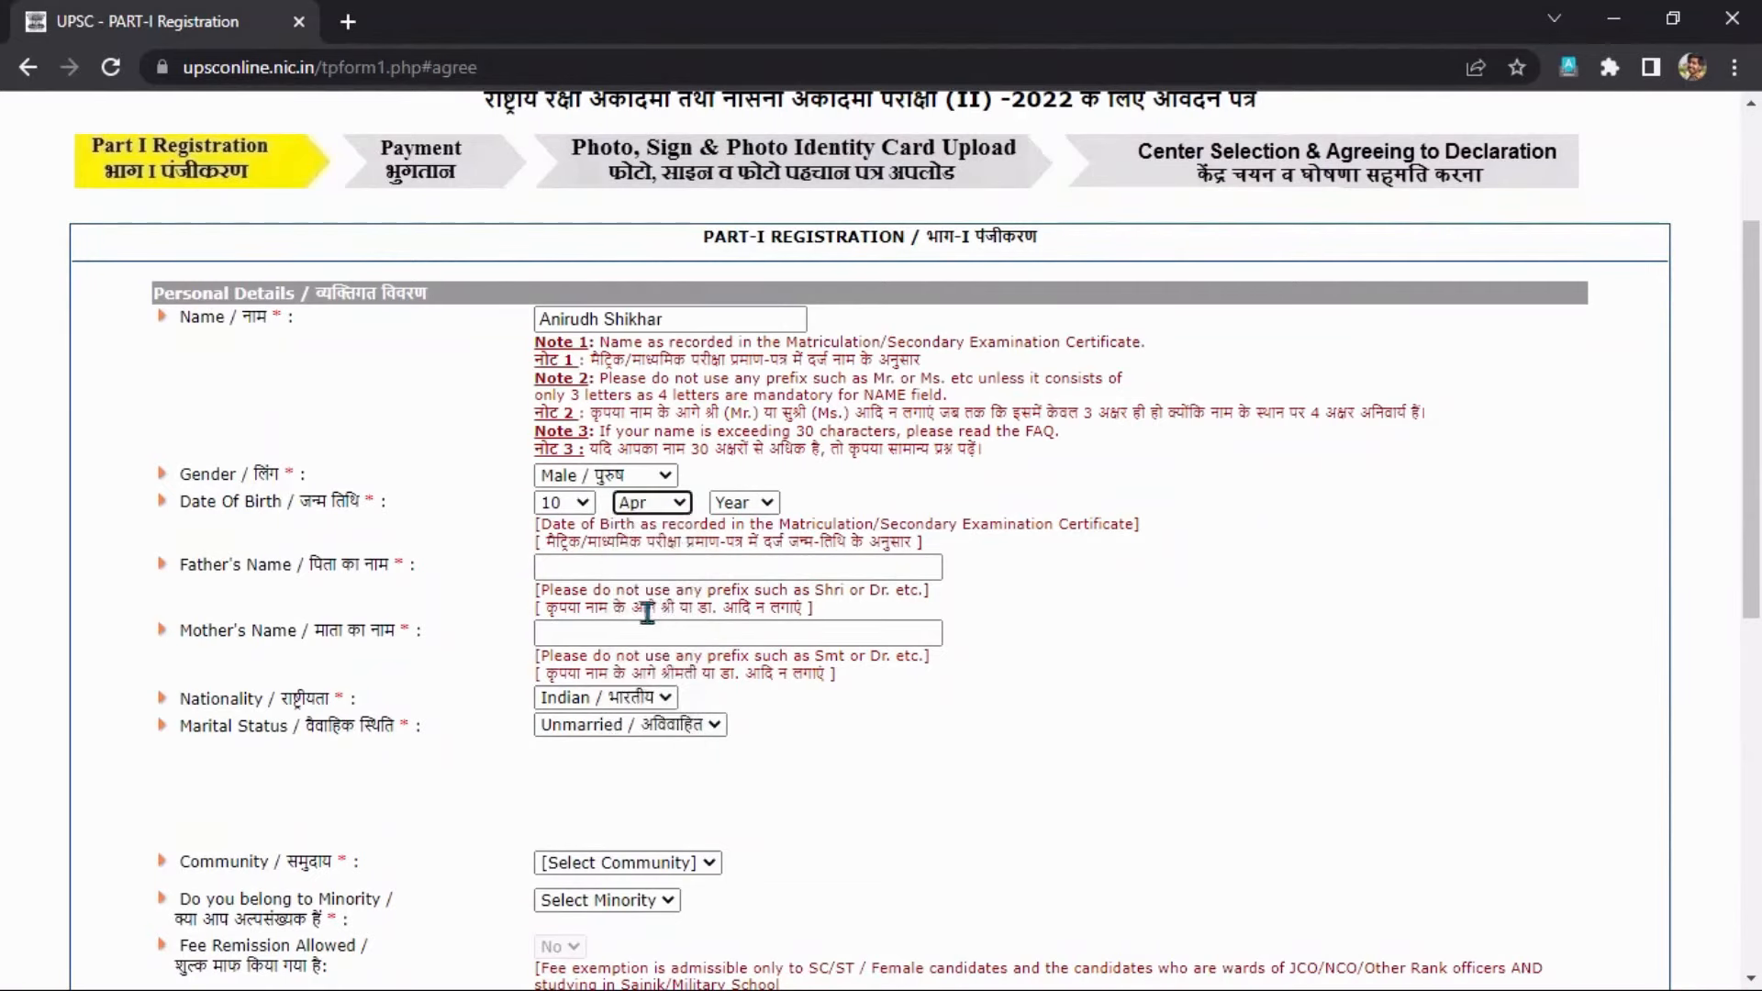
pyautogui.click(759, 512)
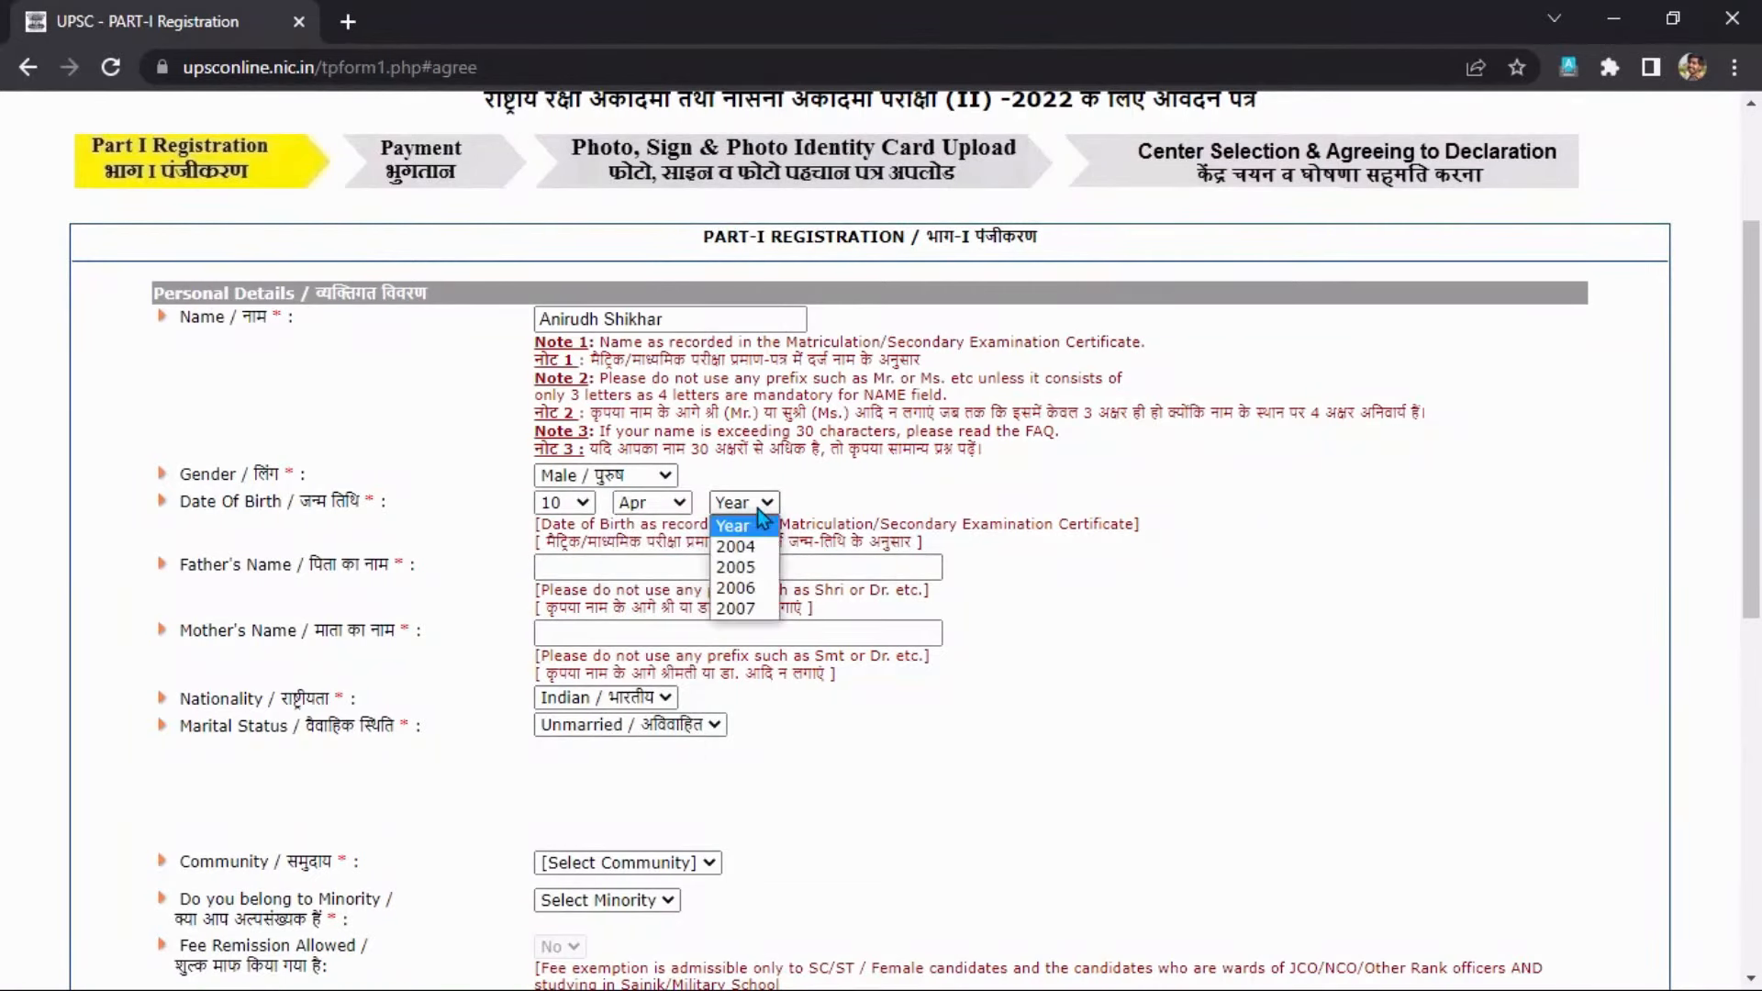
pyautogui.click(750, 556)
pyautogui.scroll(-1, 973, 548)
pyautogui.click(703, 446)
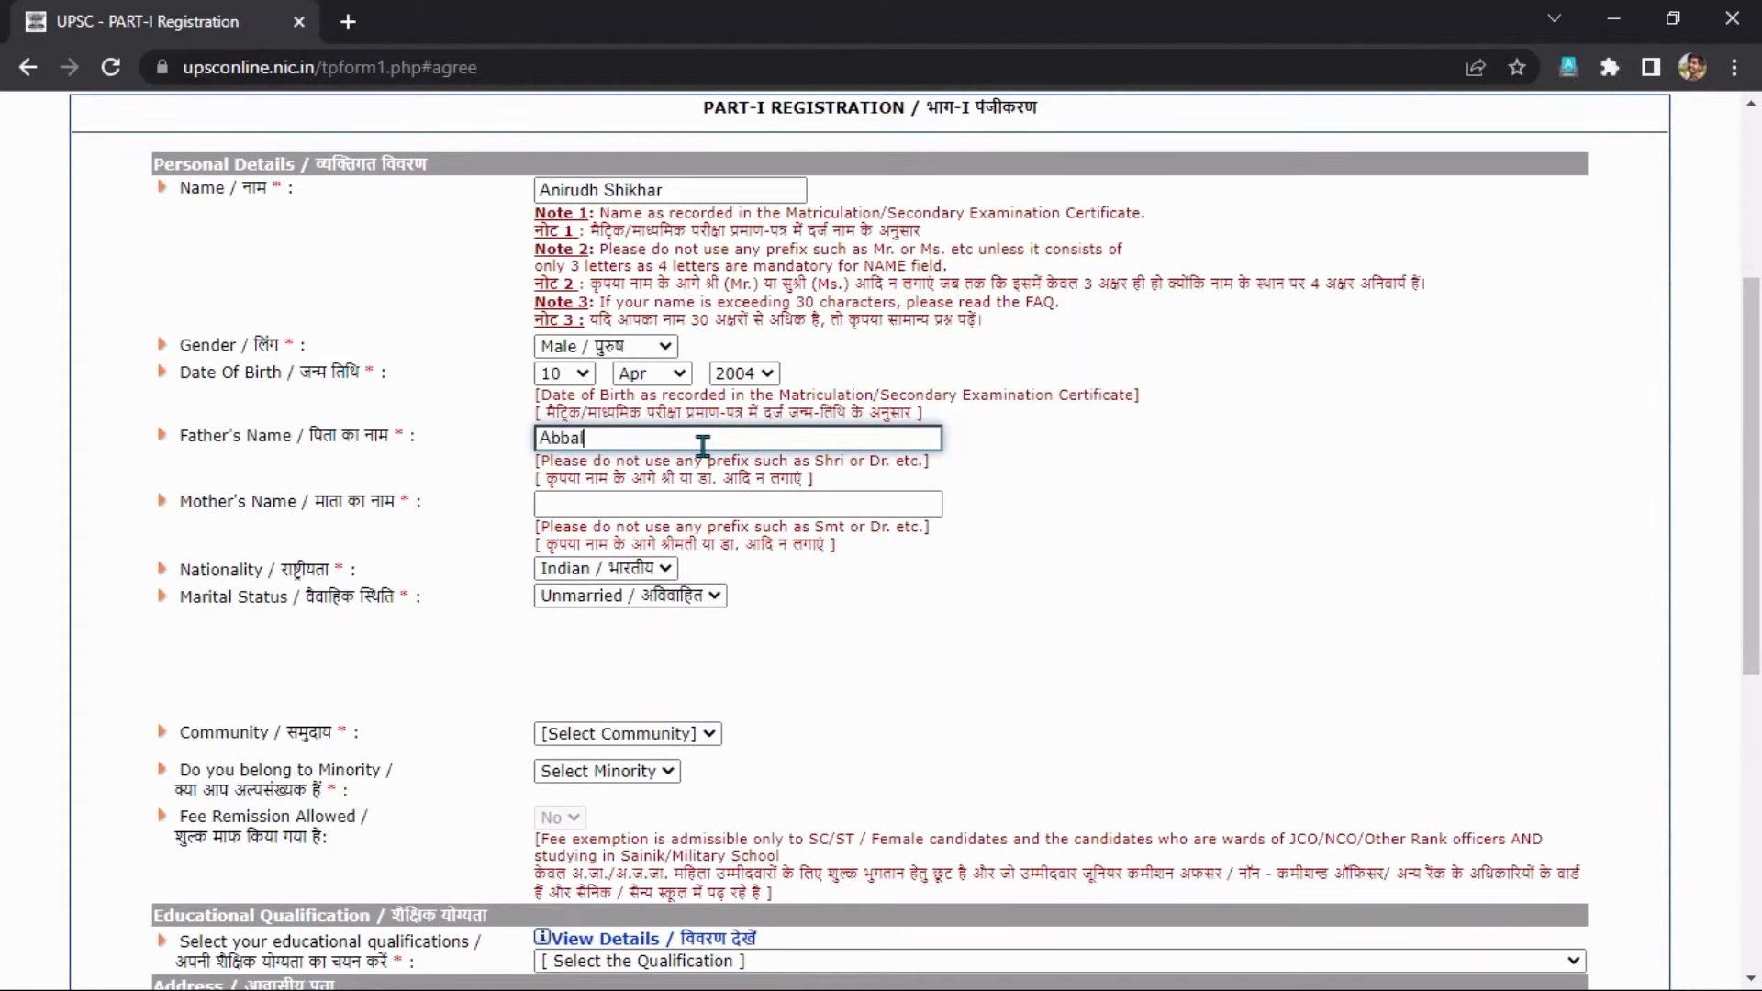
# Fill in the father's and mother's names, with nationality Indian and marital status Unmarried.
pyautogui.click(684, 505)
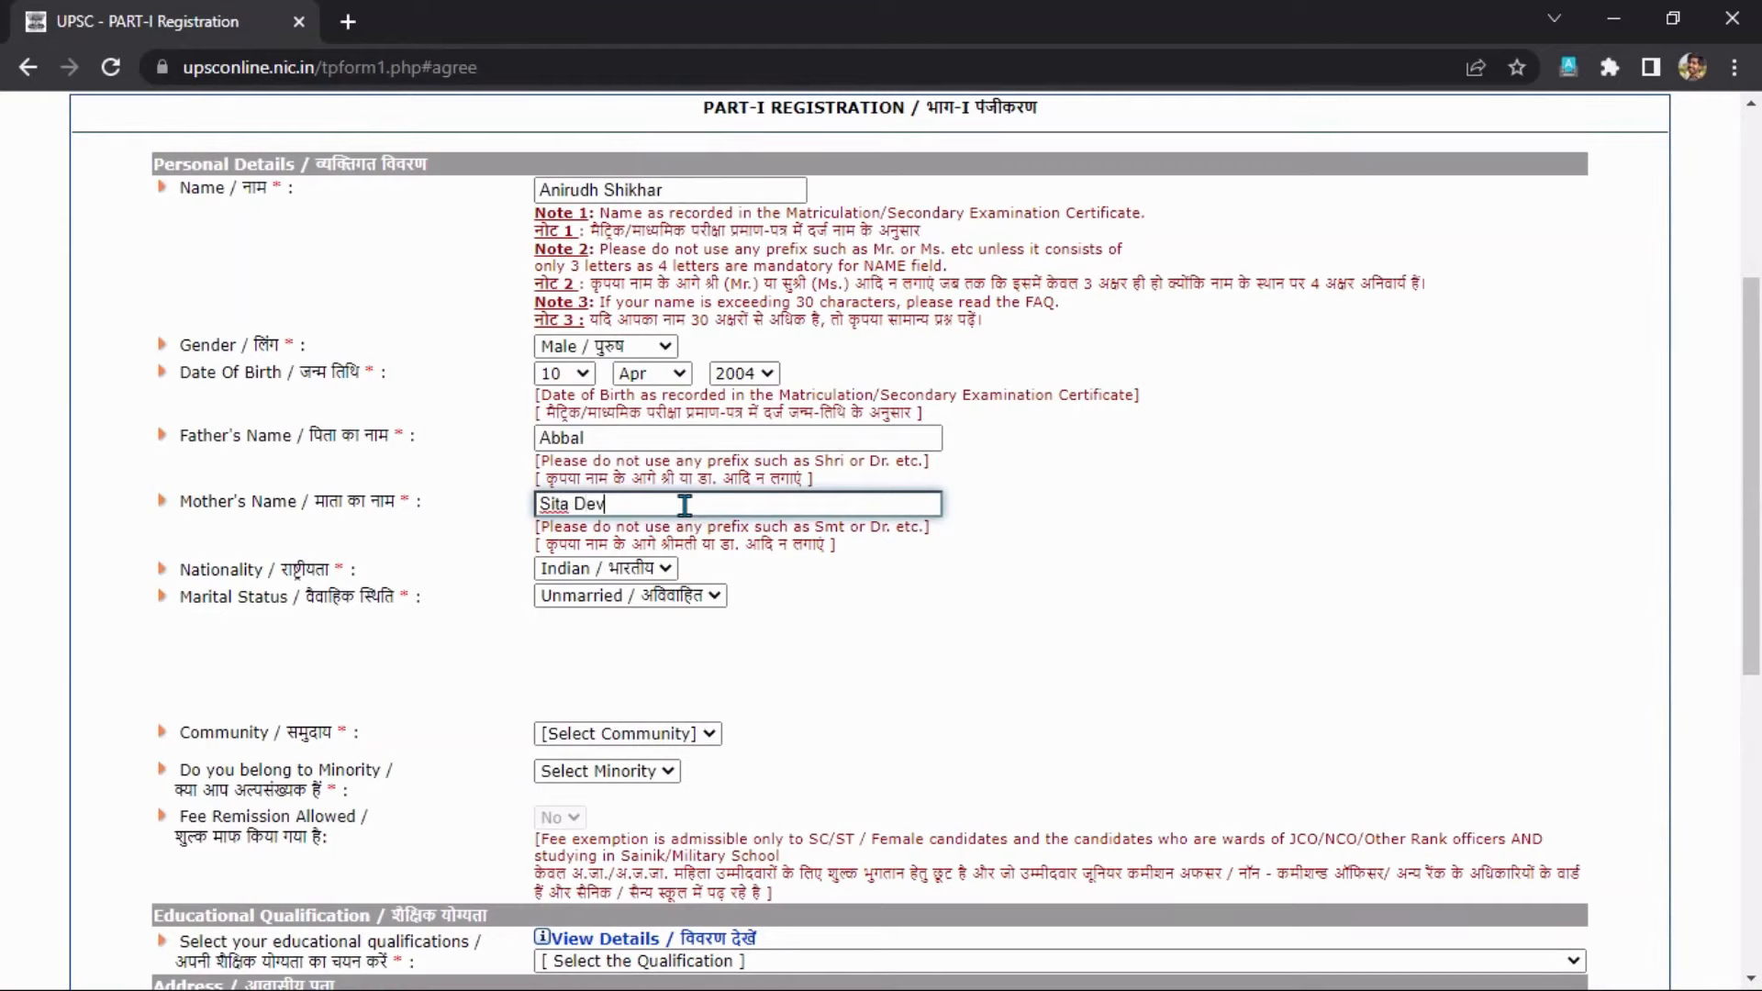
pyautogui.click(621, 574)
pyautogui.click(614, 598)
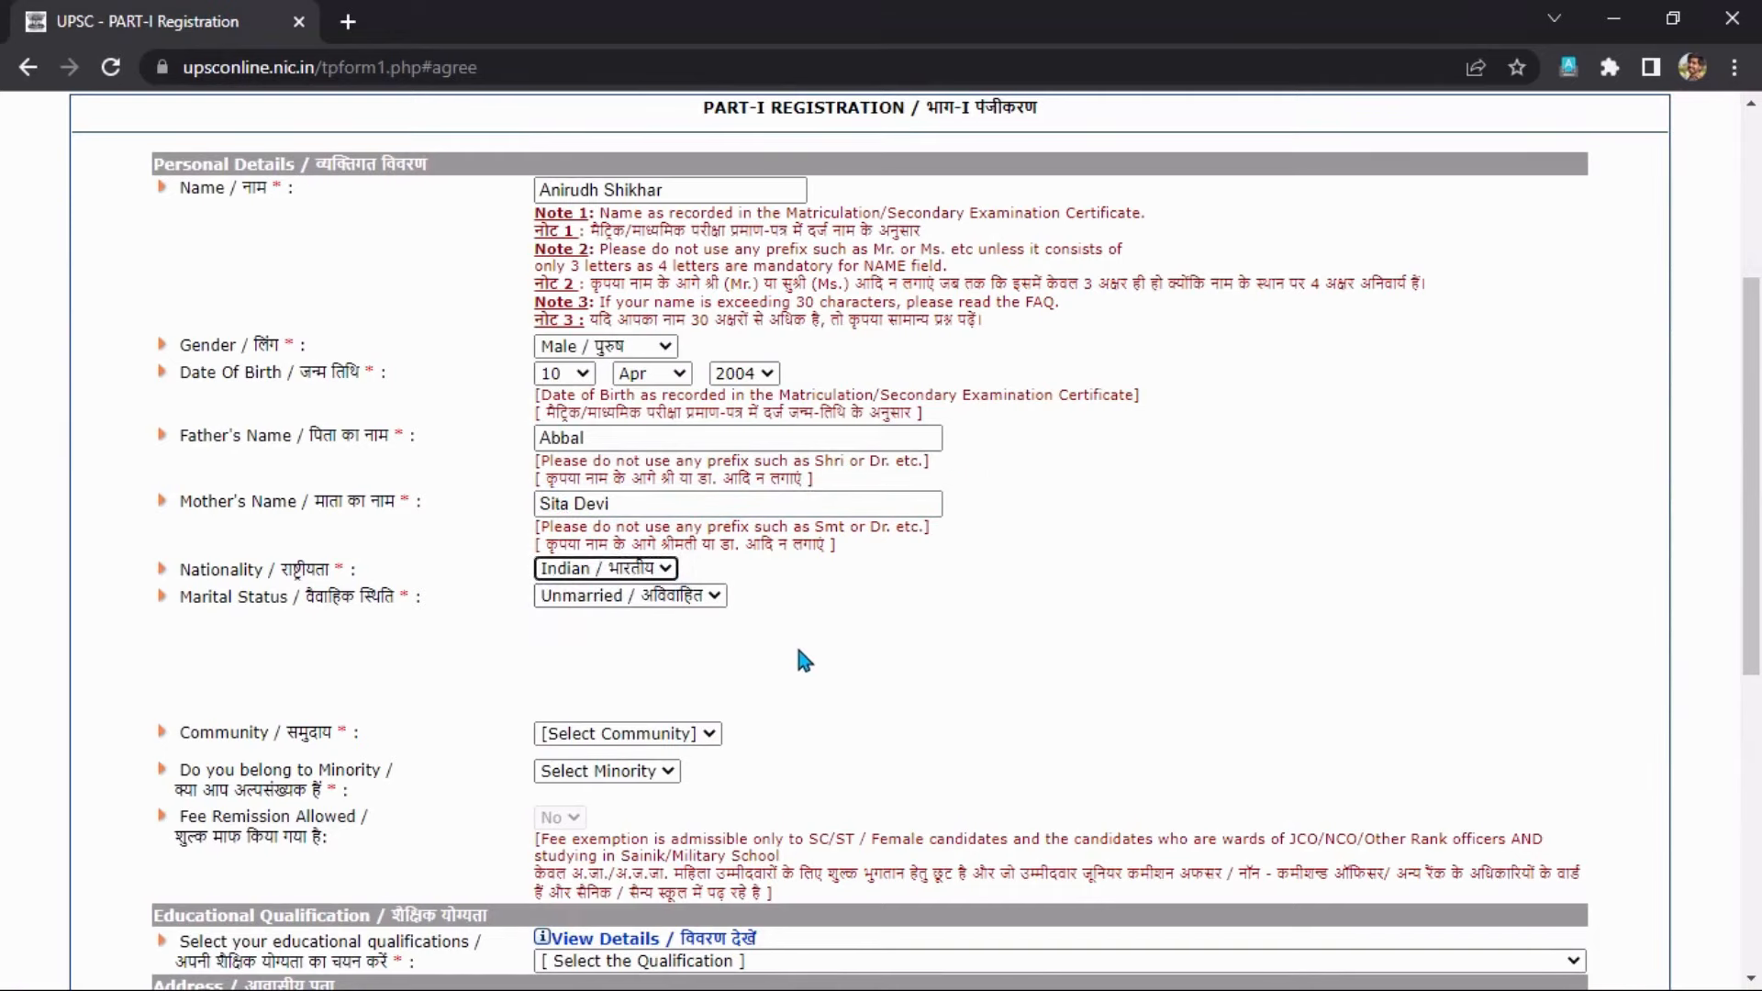
pyautogui.click(693, 598)
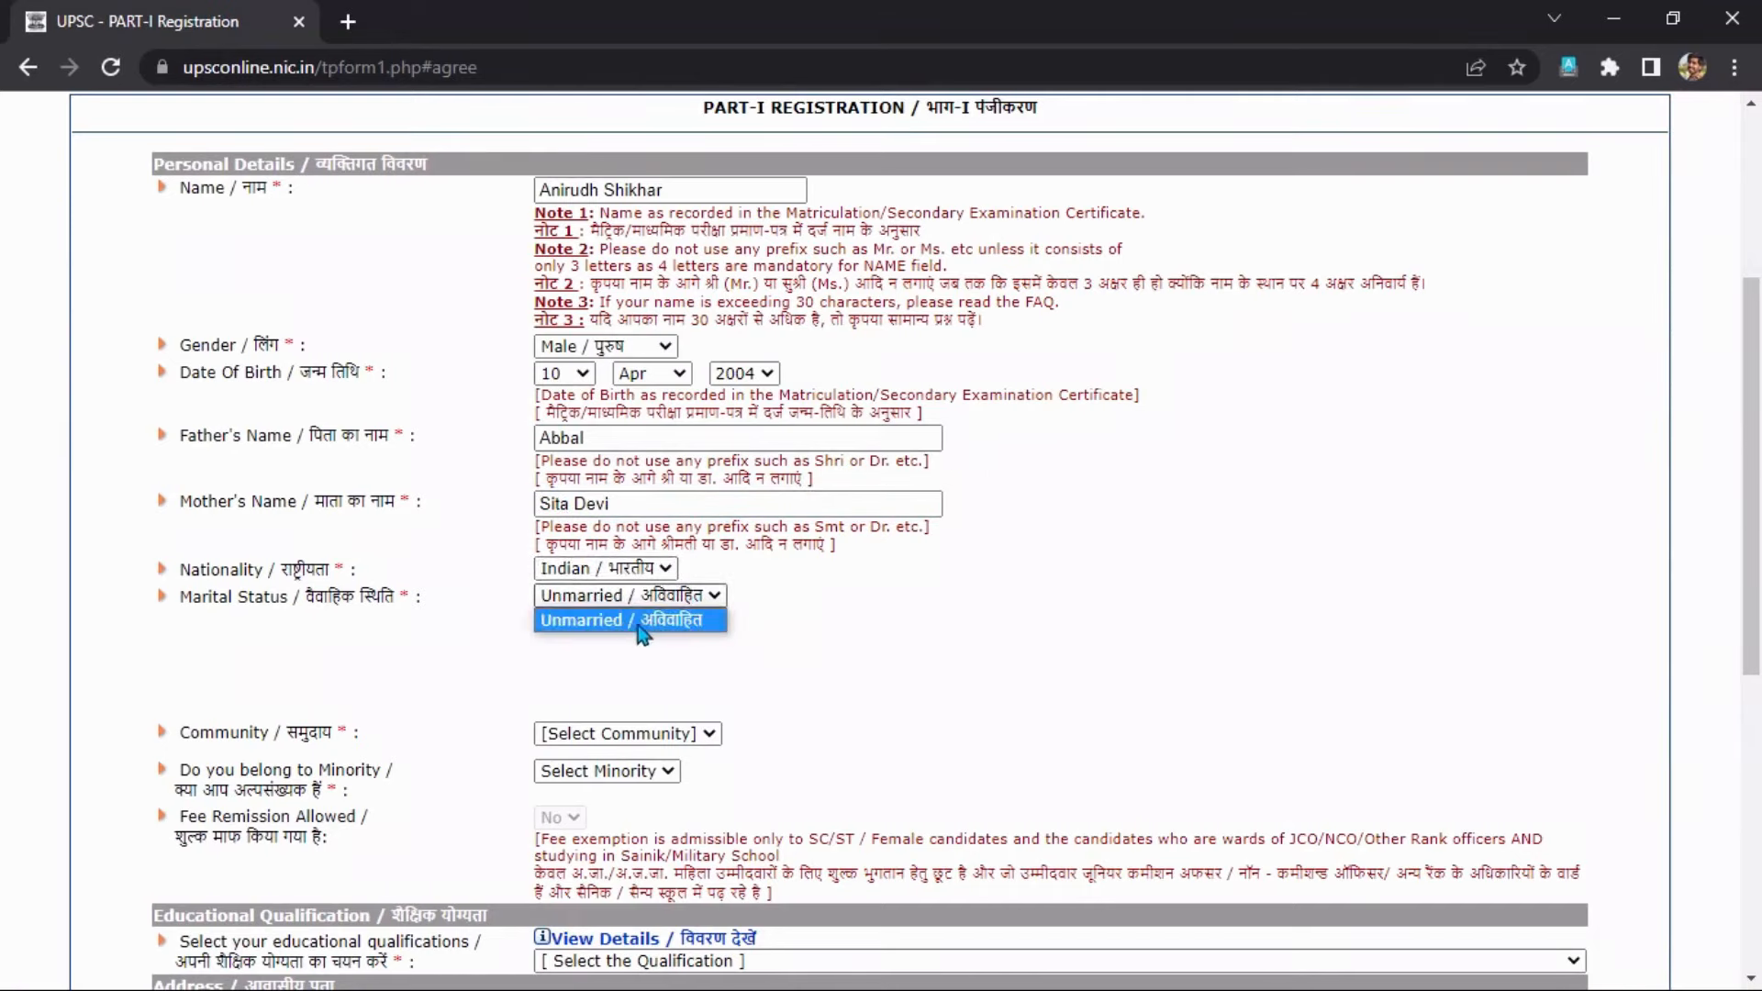
pyautogui.click(685, 615)
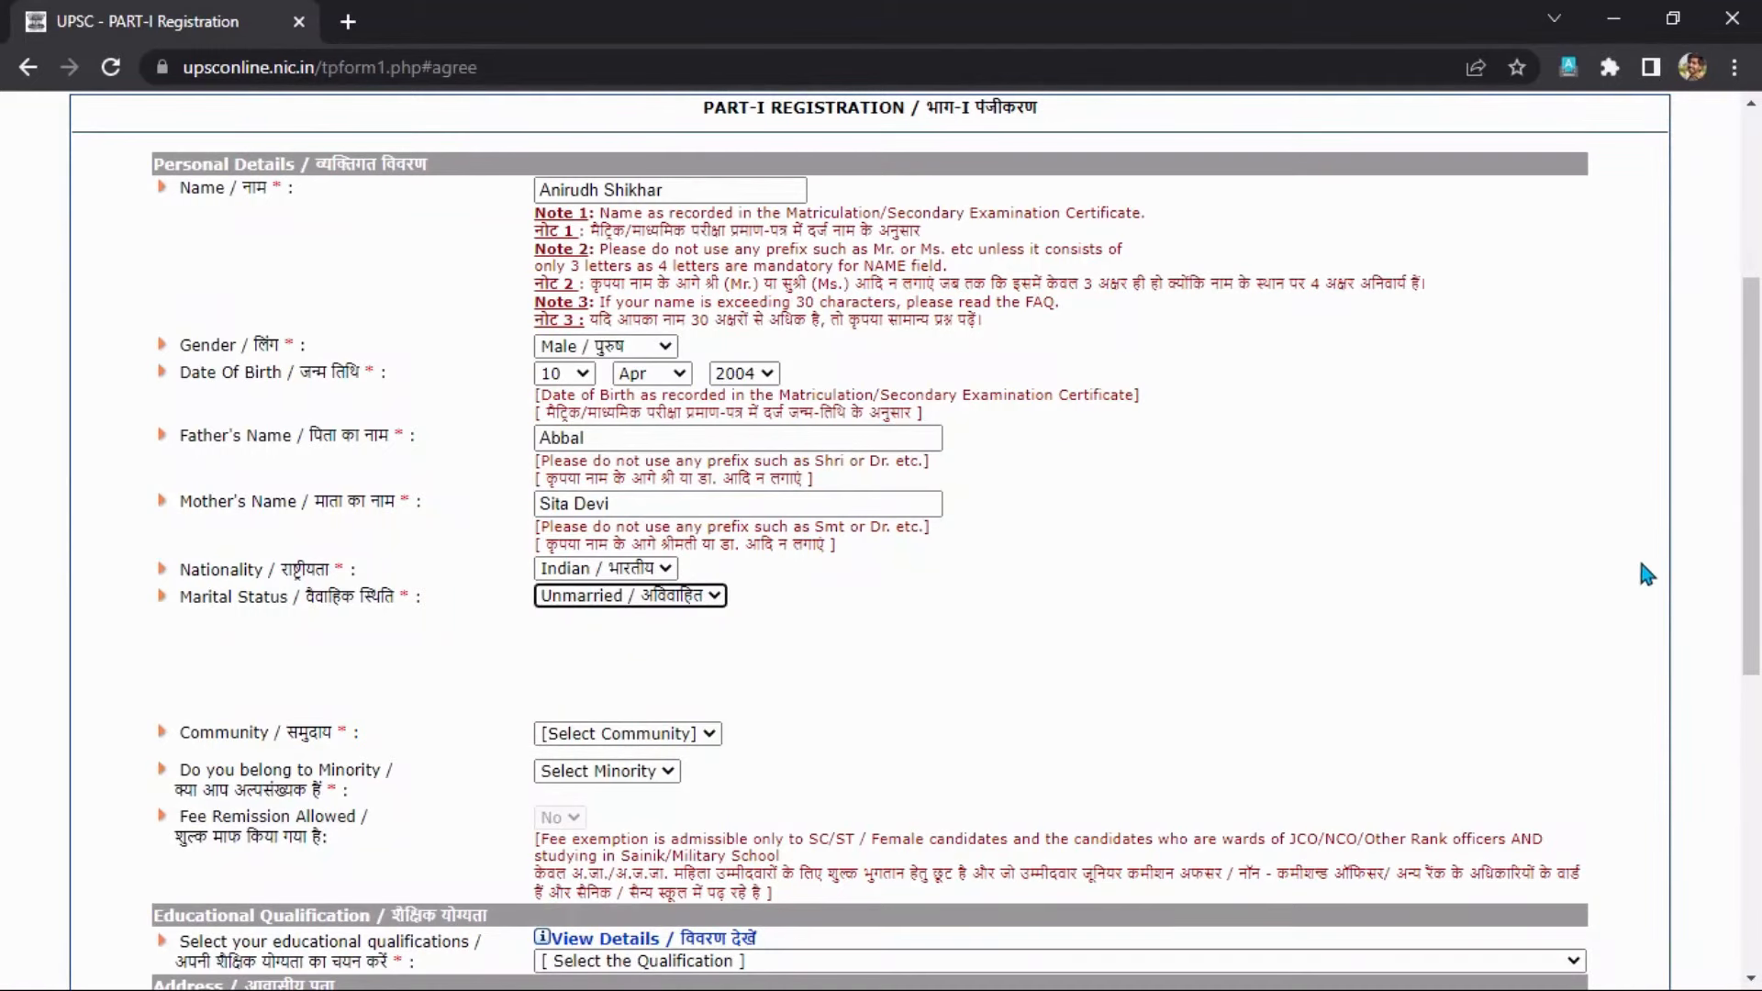
pyautogui.moveTo(1755, 519); pyautogui.dragTo(1756, 597)
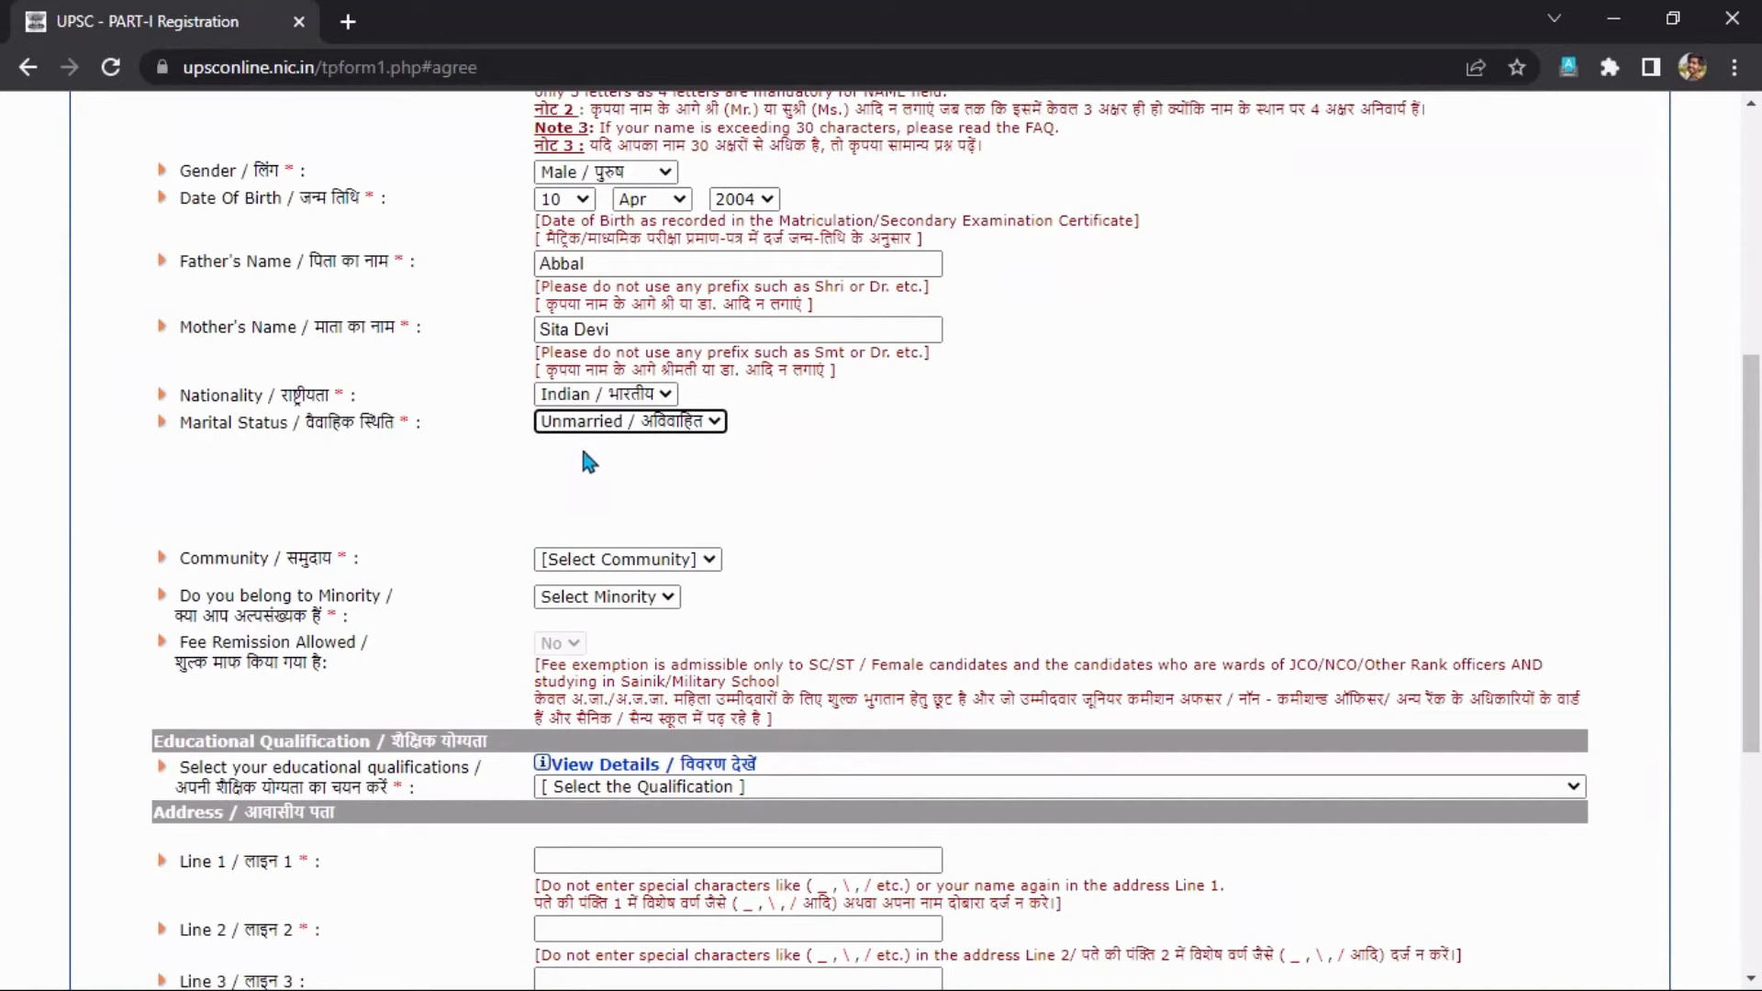
# Choose SC as community and try the certificate number, designation and date fields.
pyautogui.click(608, 558)
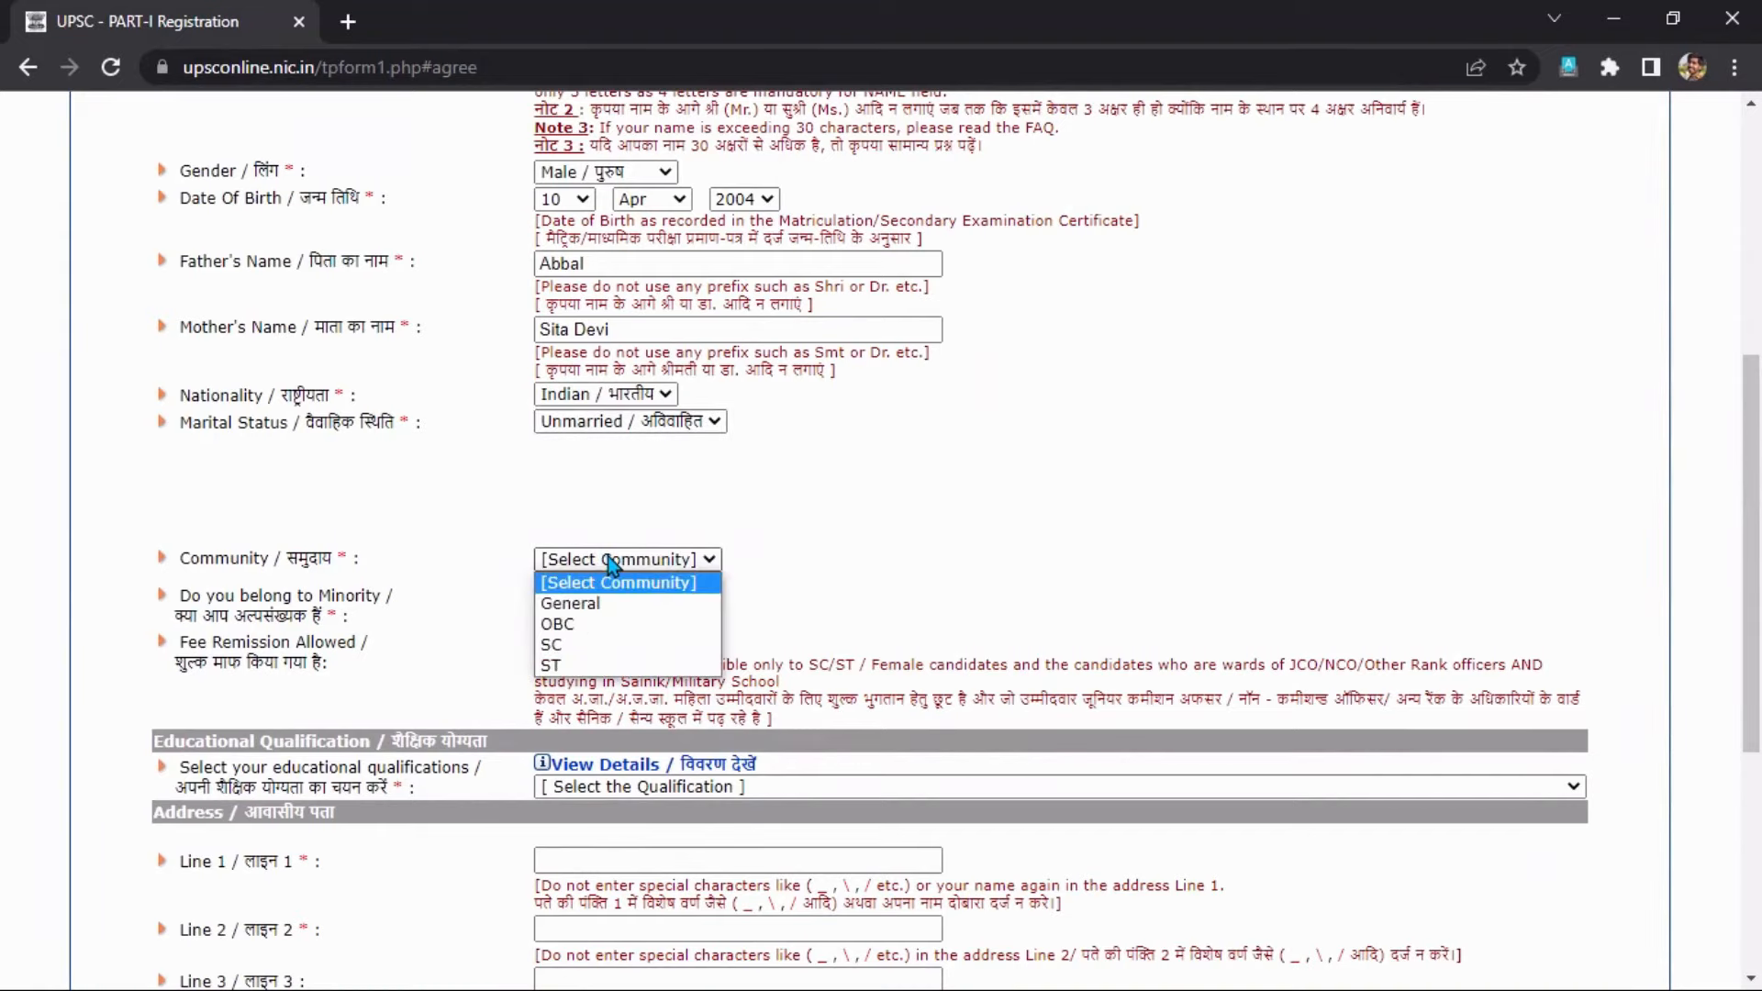
pyautogui.click(592, 653)
pyautogui.scroll(-1, 798, 578)
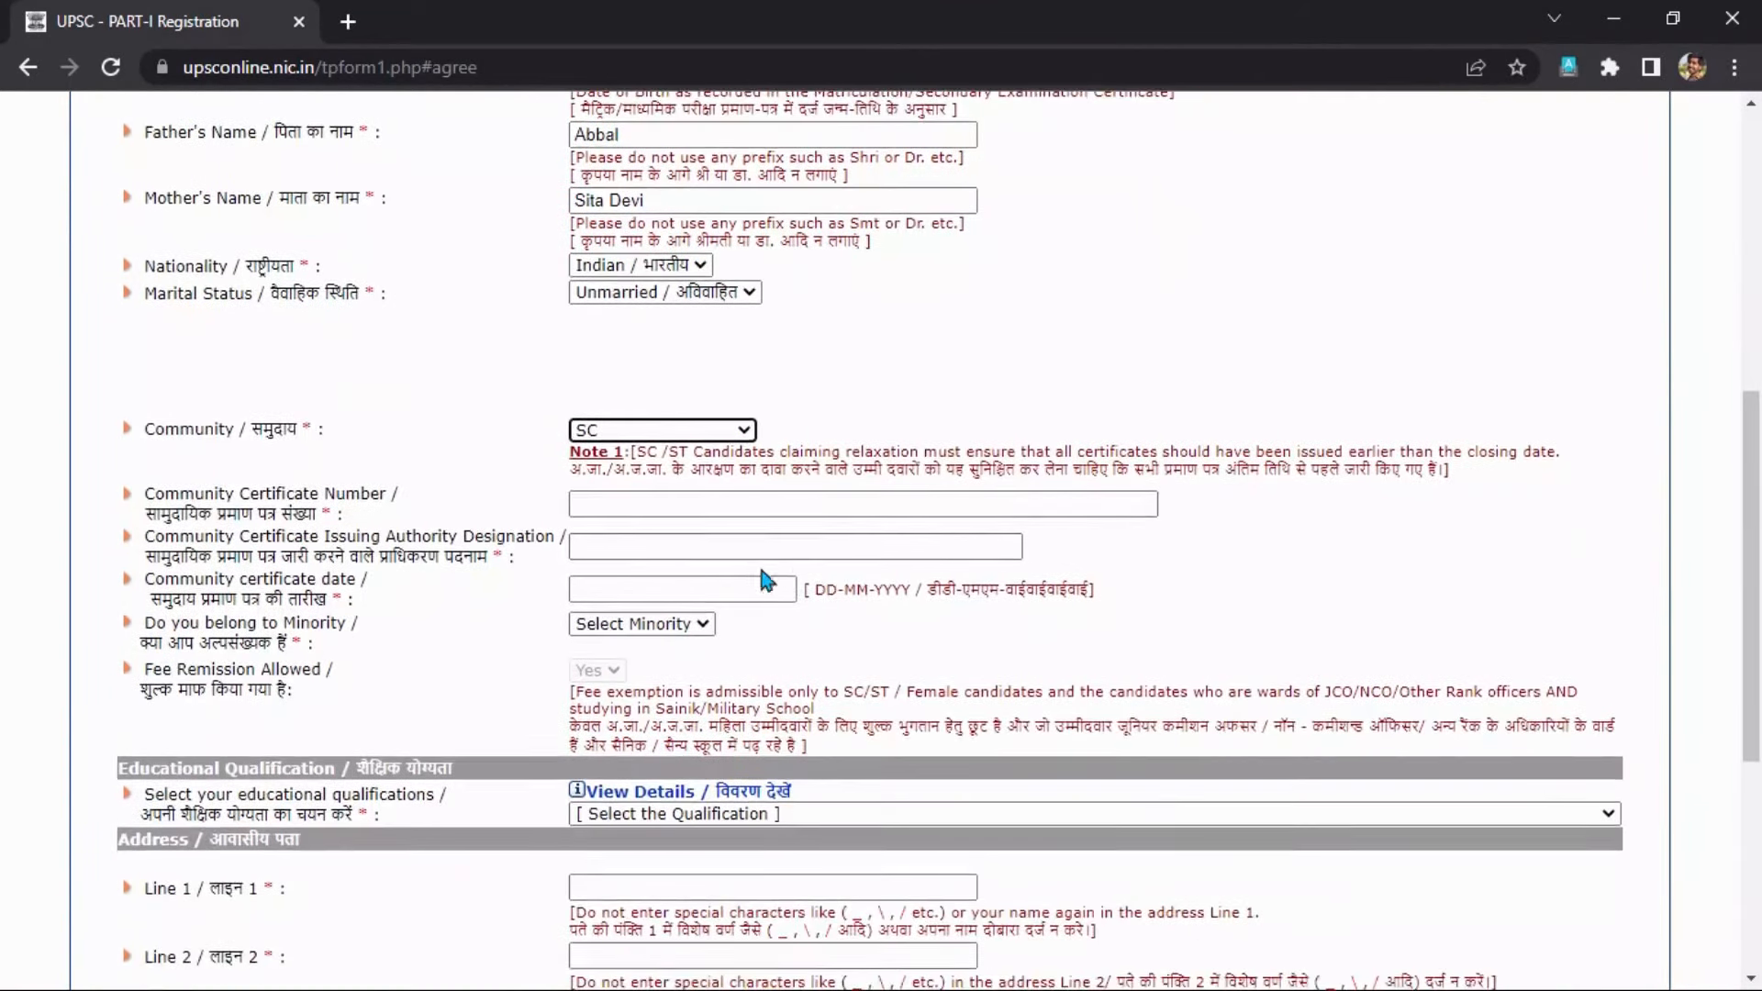
pyautogui.click(660, 502)
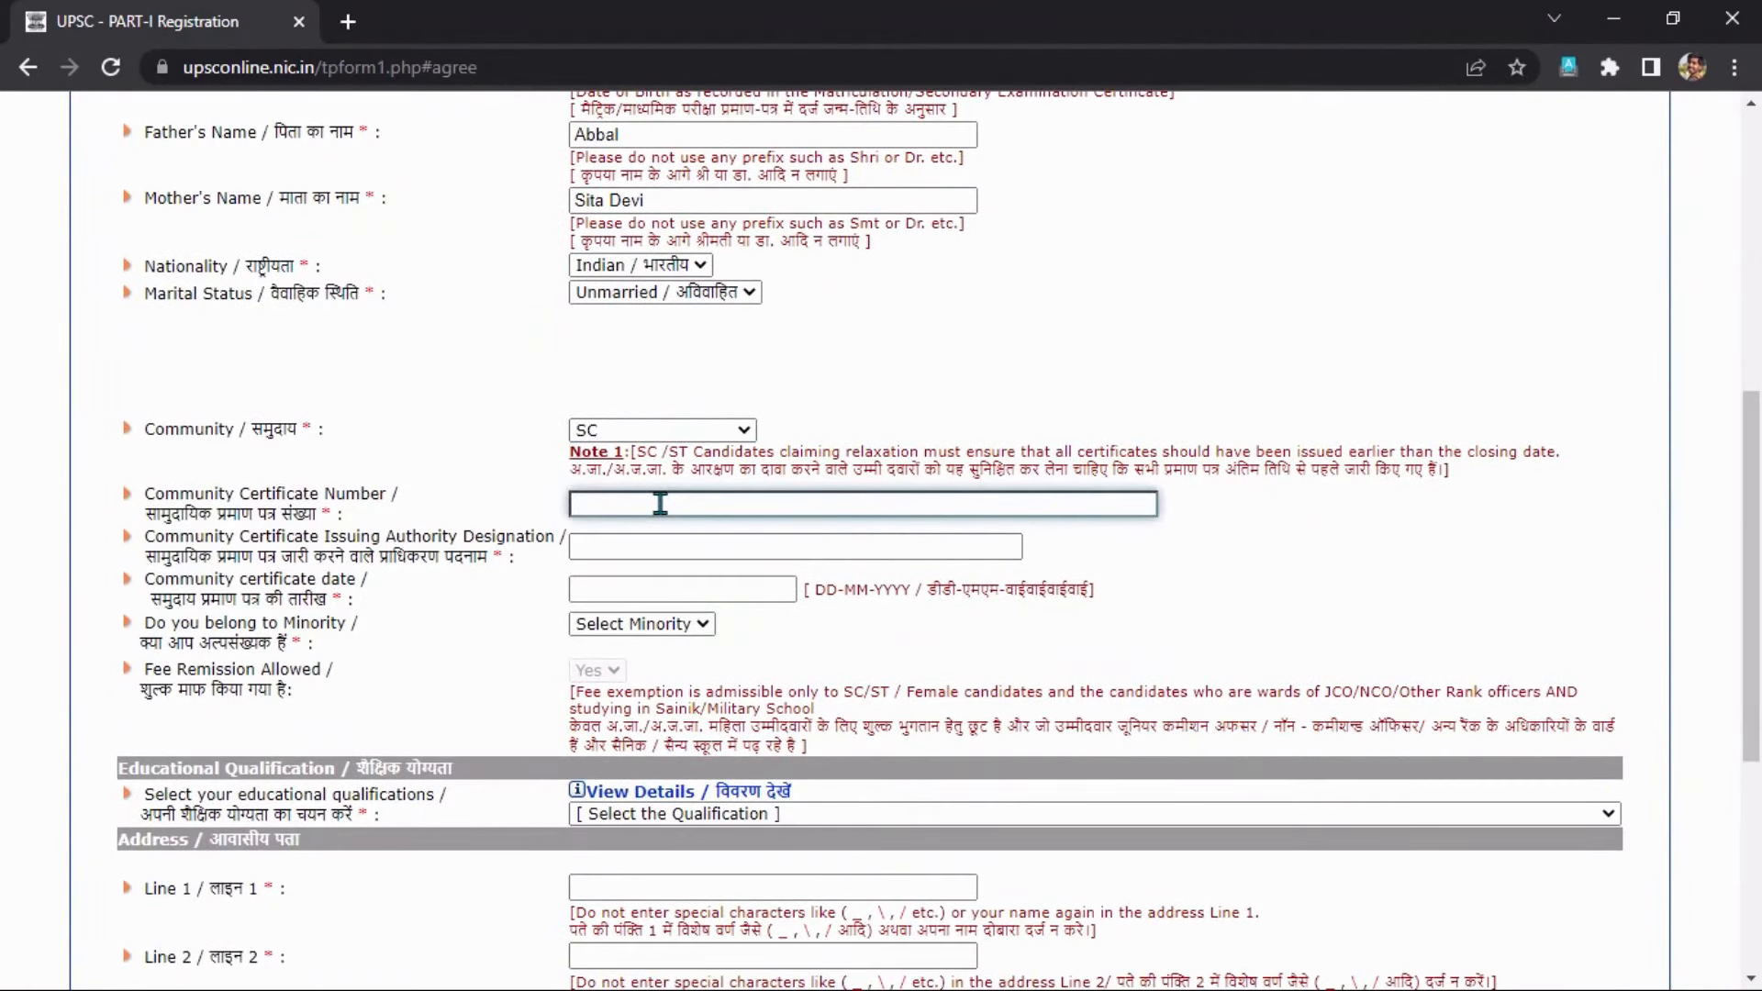
pyautogui.click(628, 548)
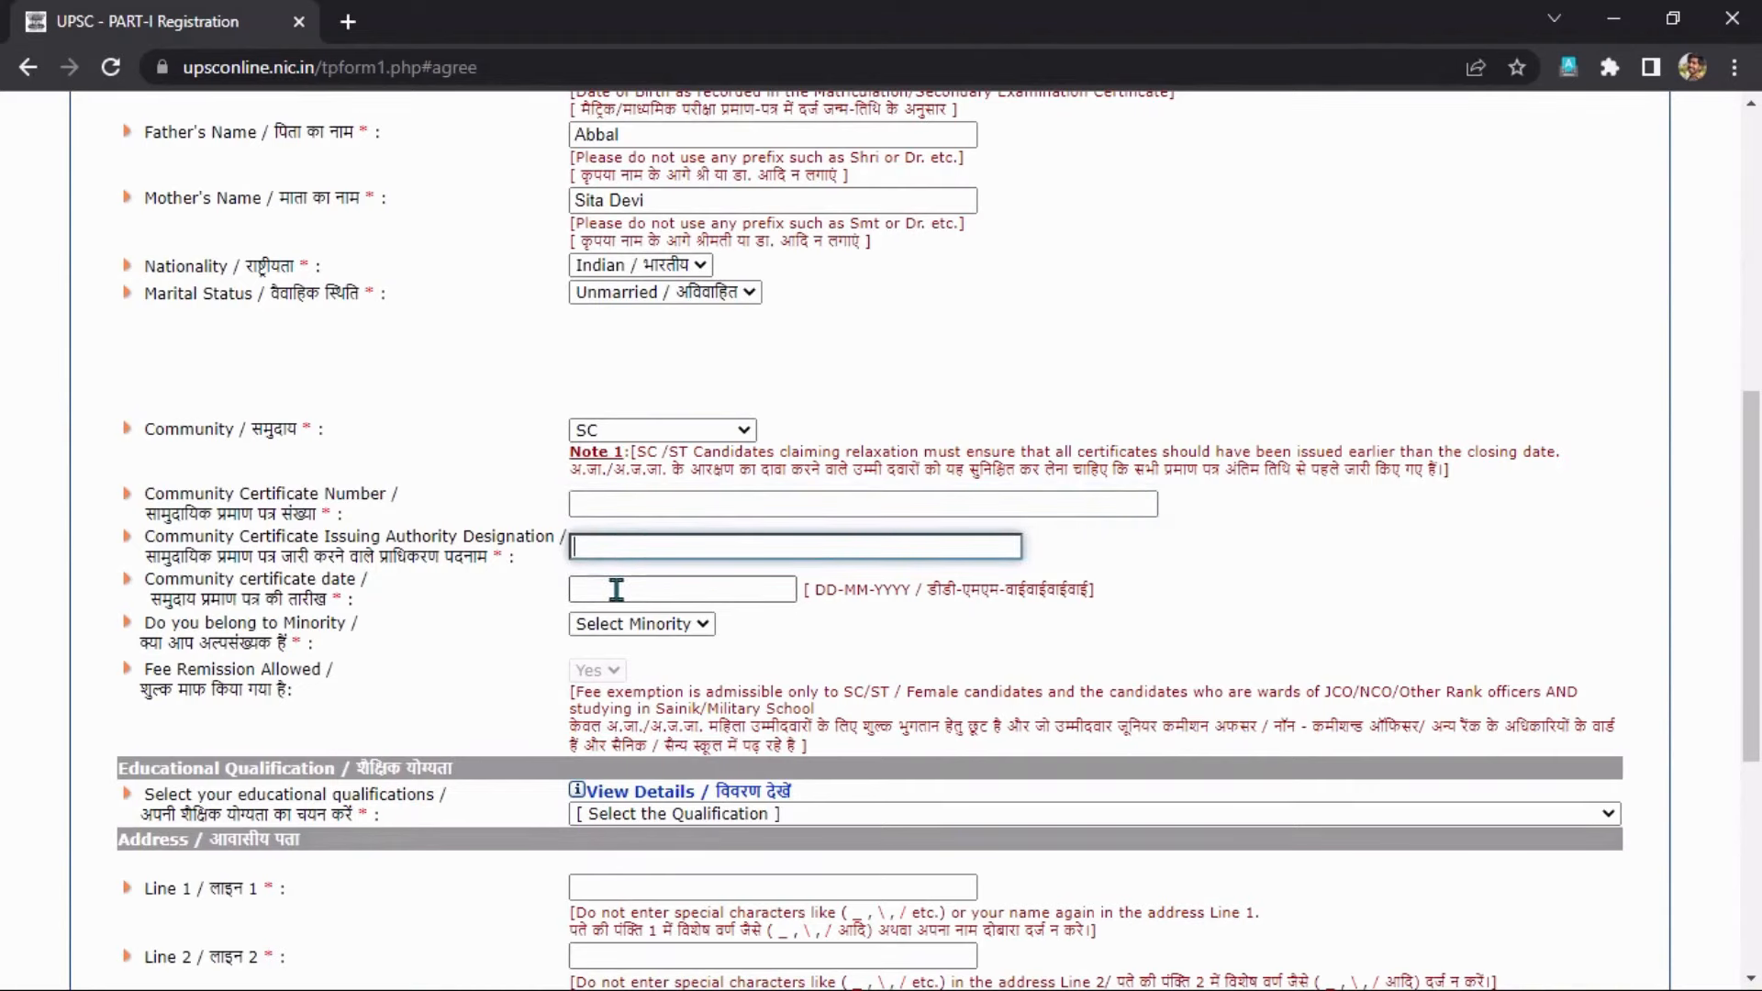
pyautogui.click(616, 590)
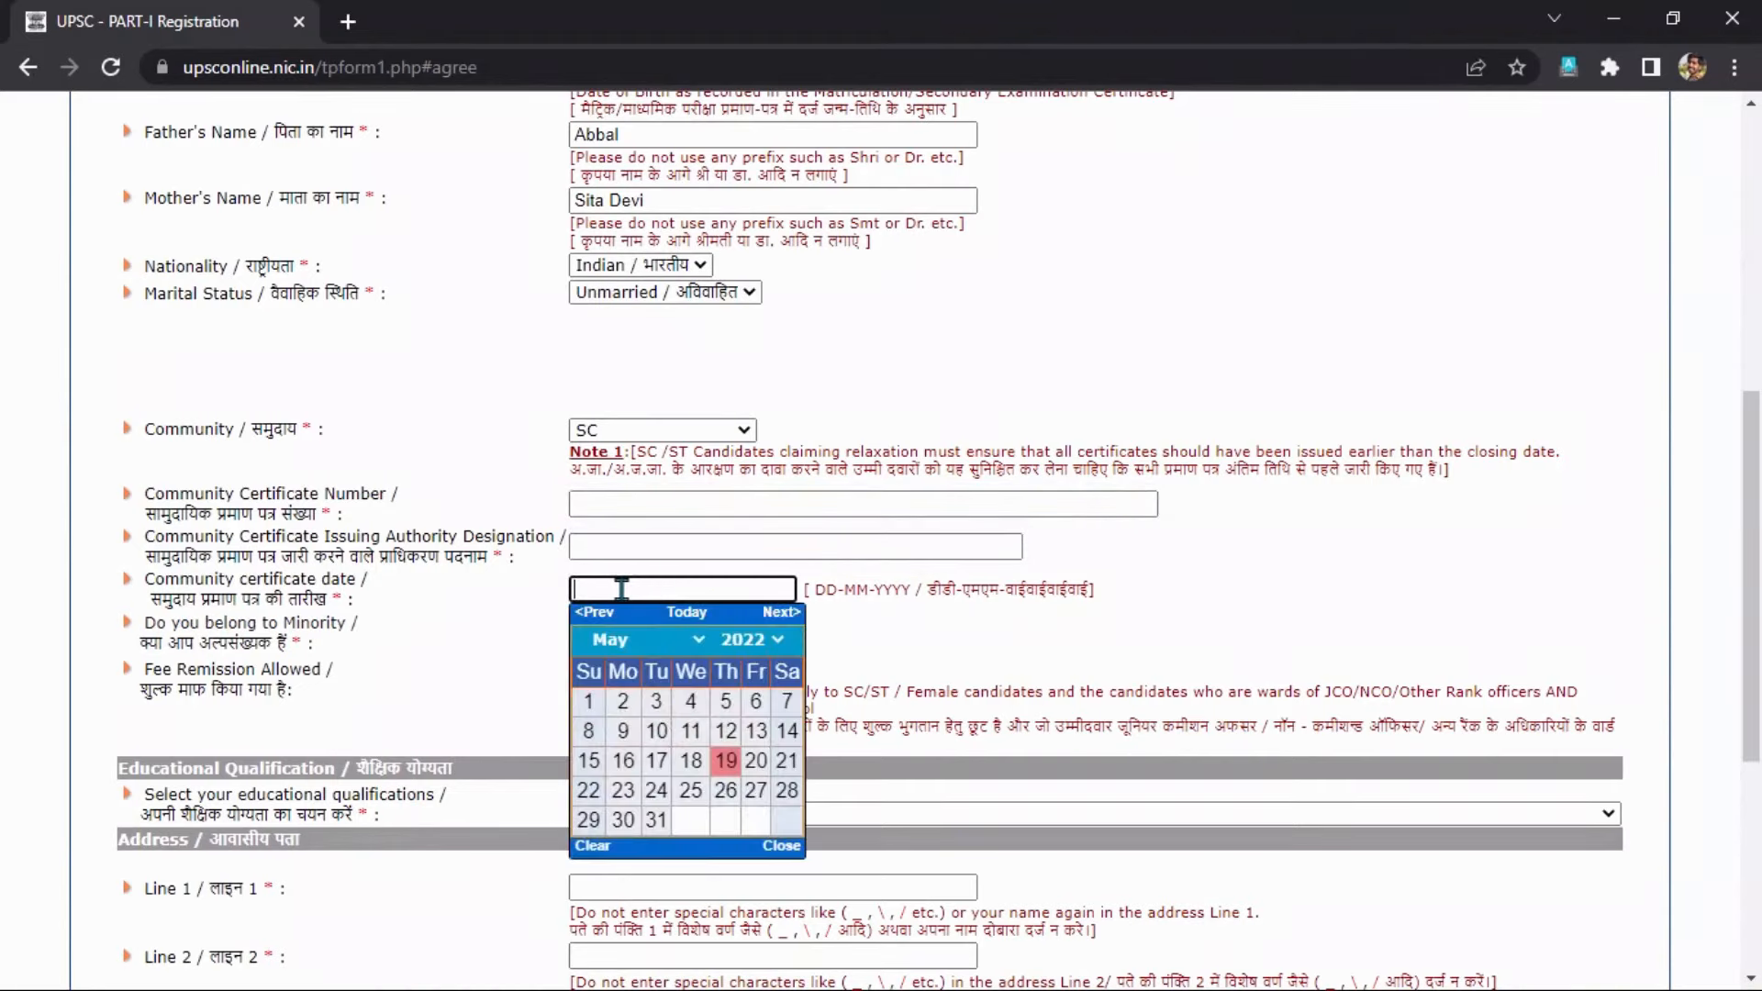
pyautogui.click(555, 598)
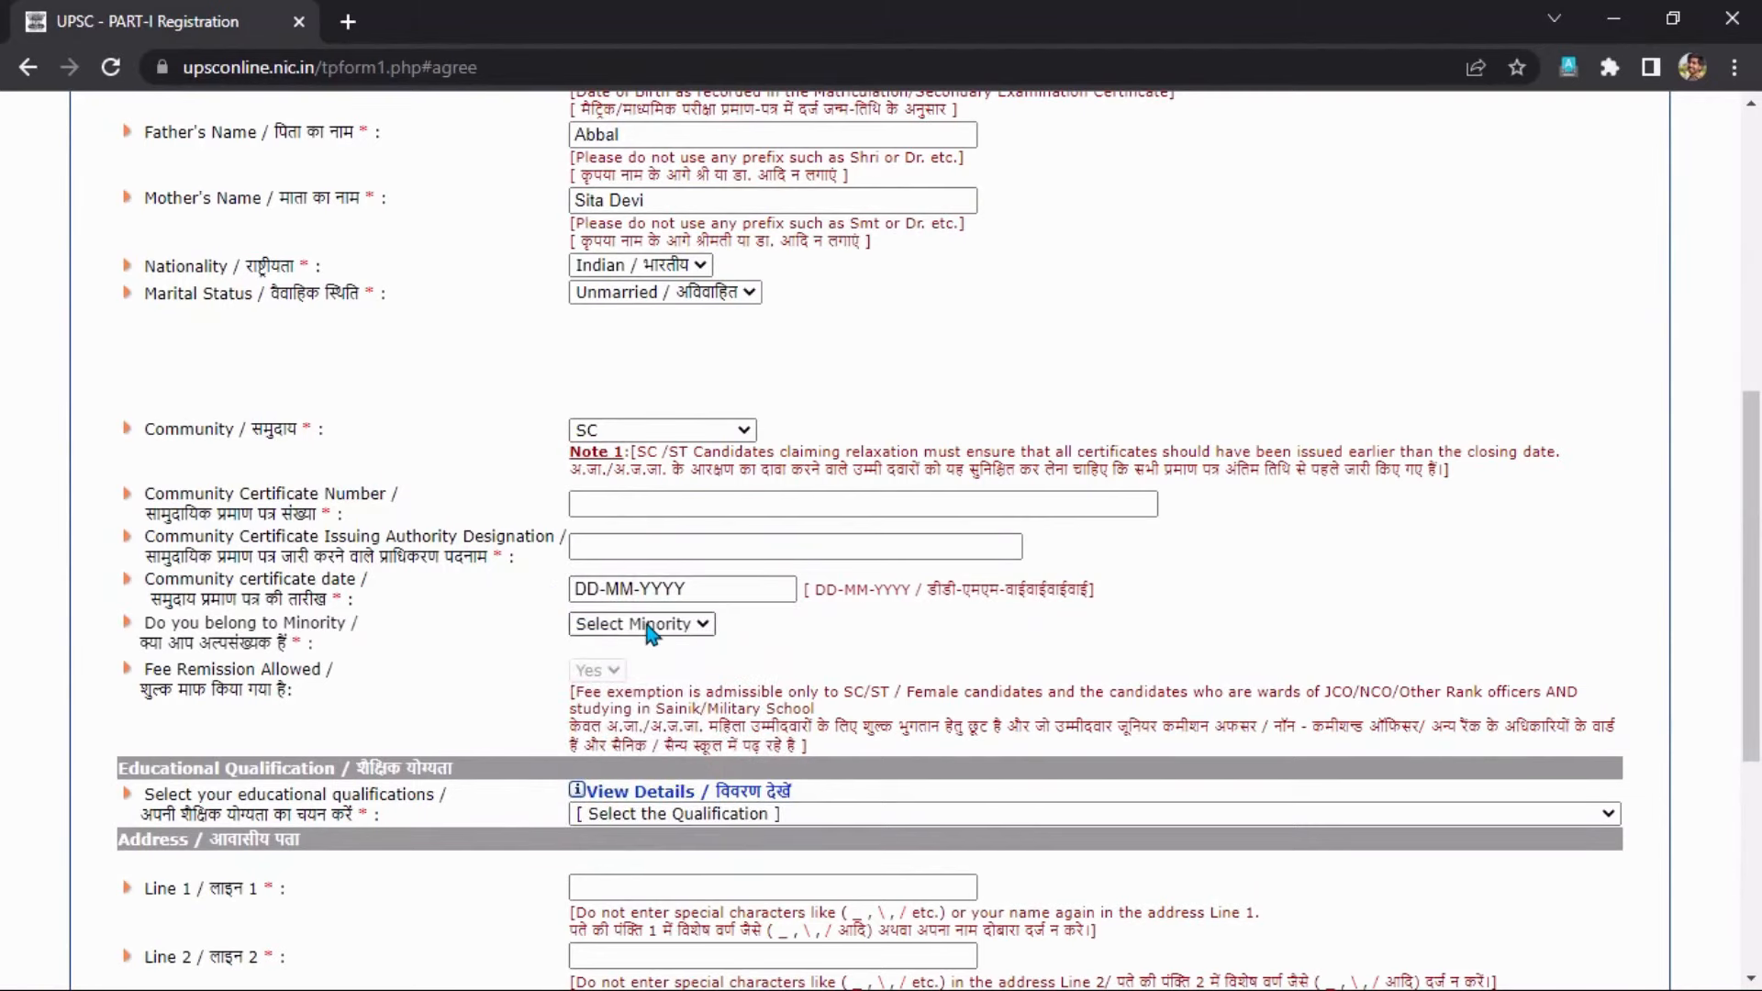
# Switch the community to ST and then to General.
pyautogui.click(642, 433)
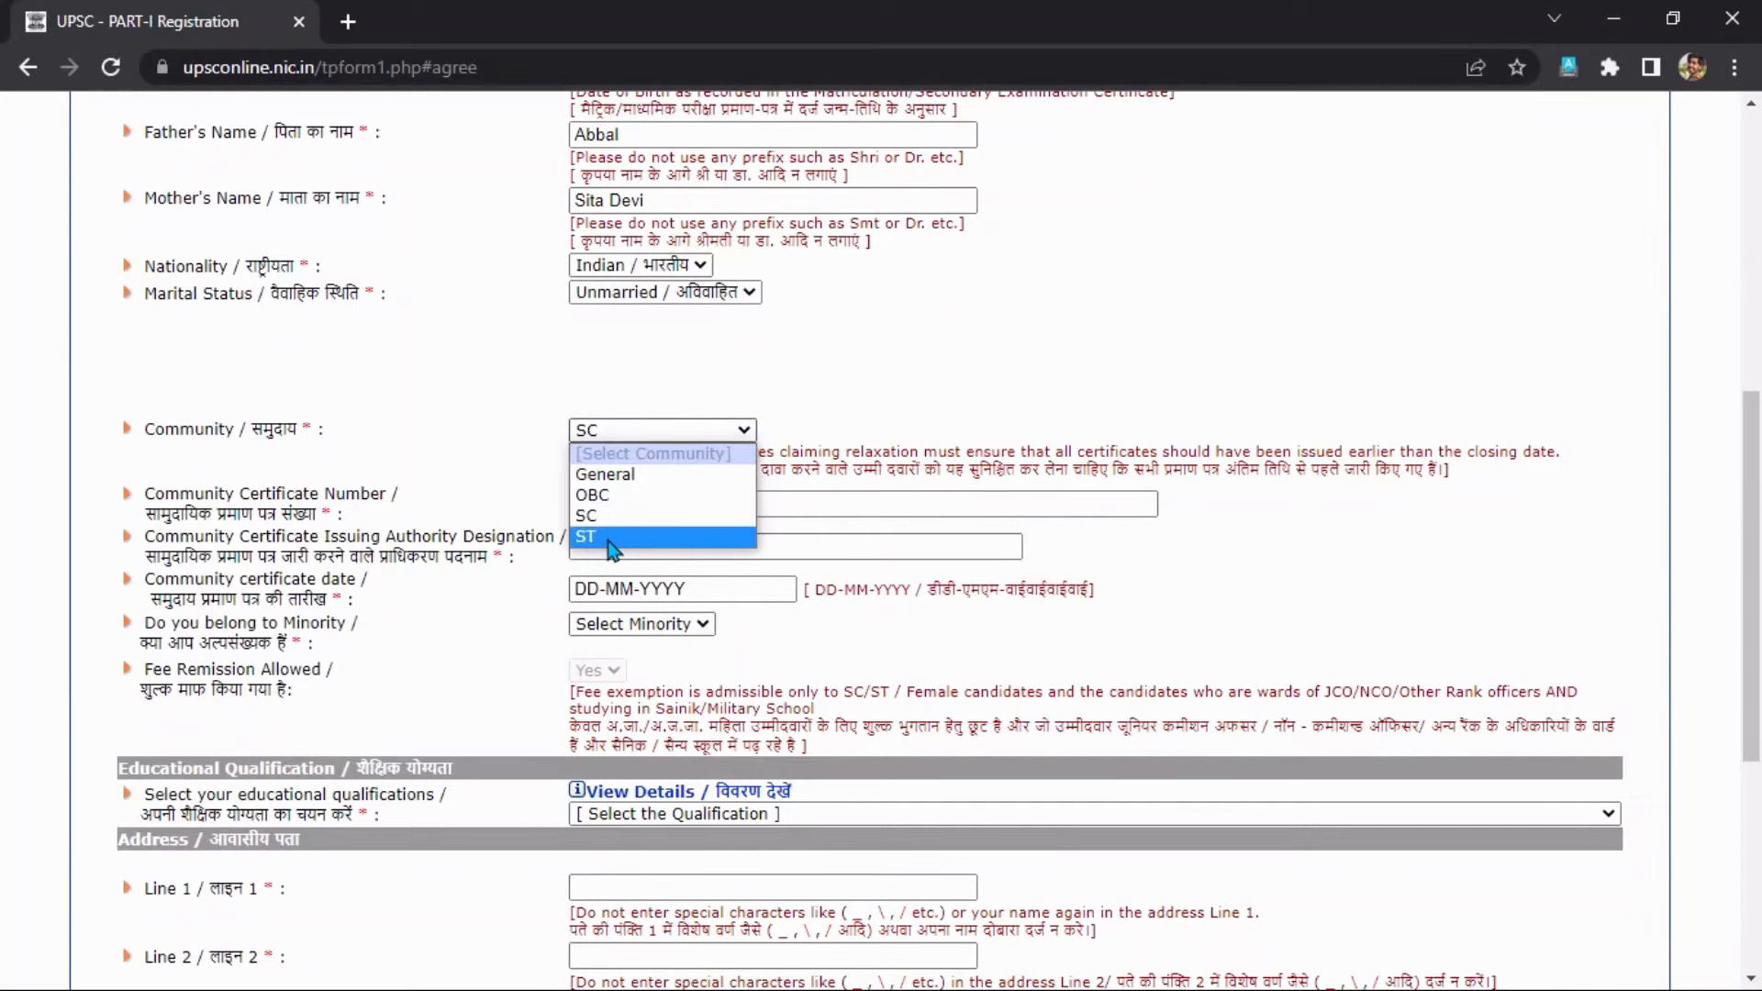
pyautogui.click(597, 540)
pyautogui.click(621, 433)
pyautogui.click(627, 477)
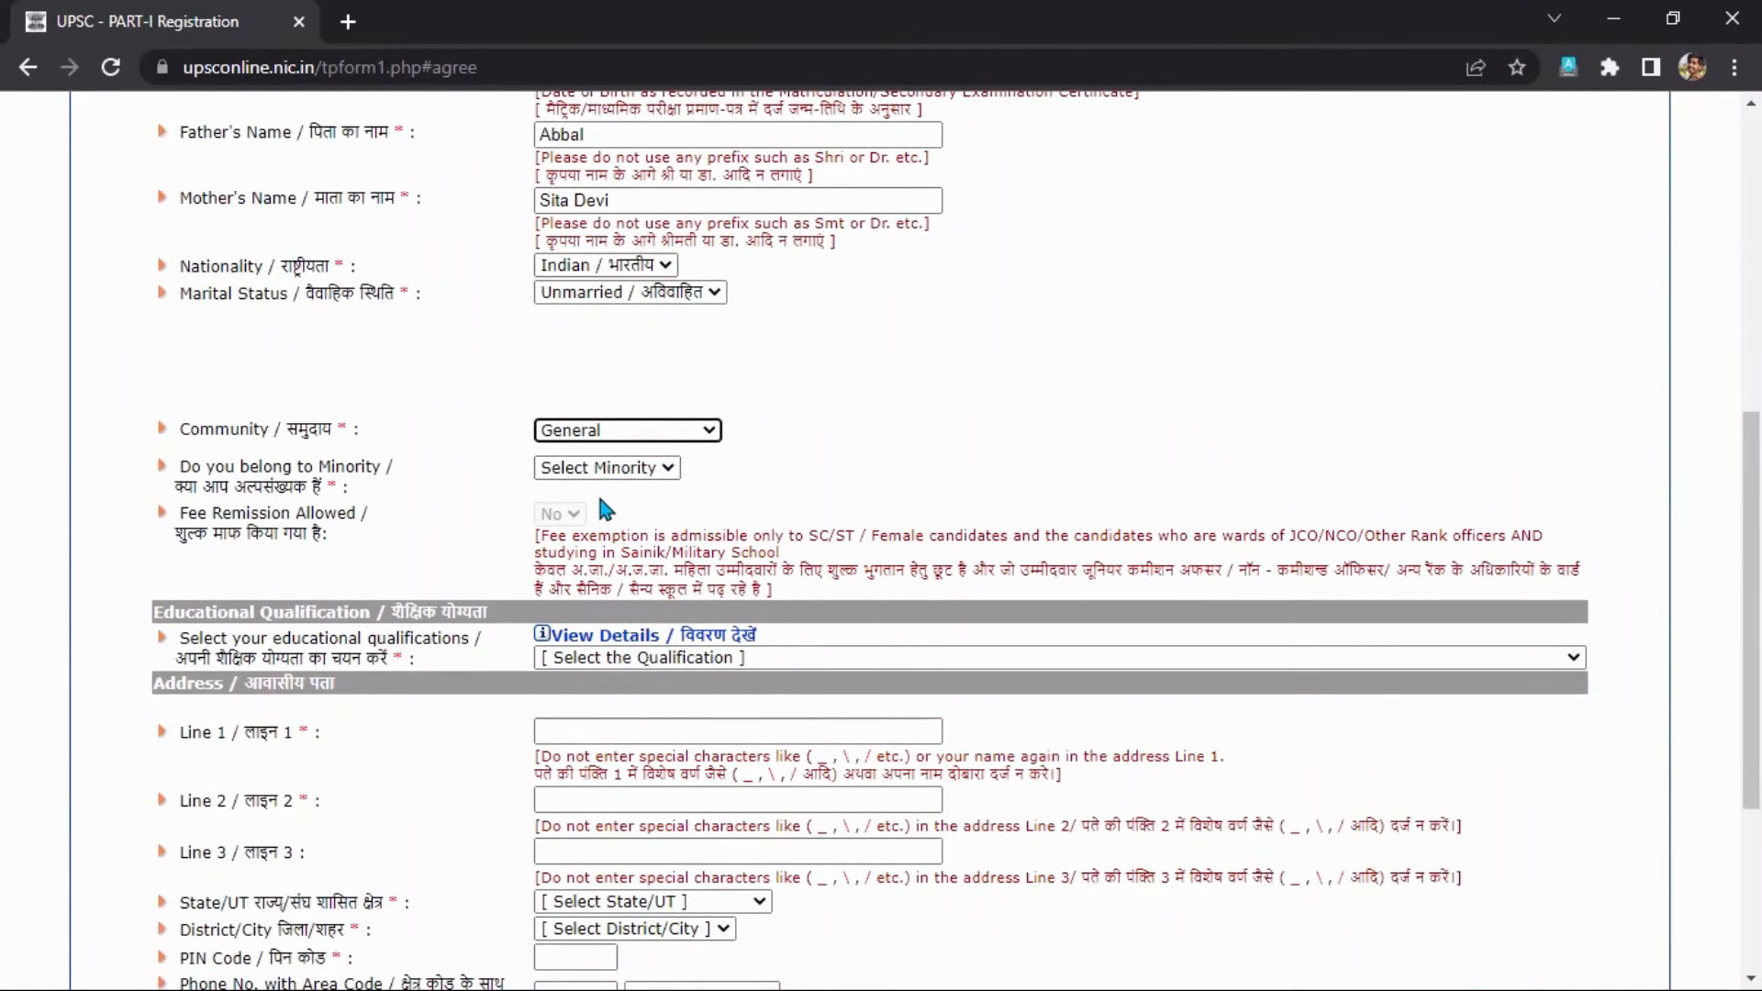
# Try OBC as the community, then set it back to General.
pyautogui.click(632, 433)
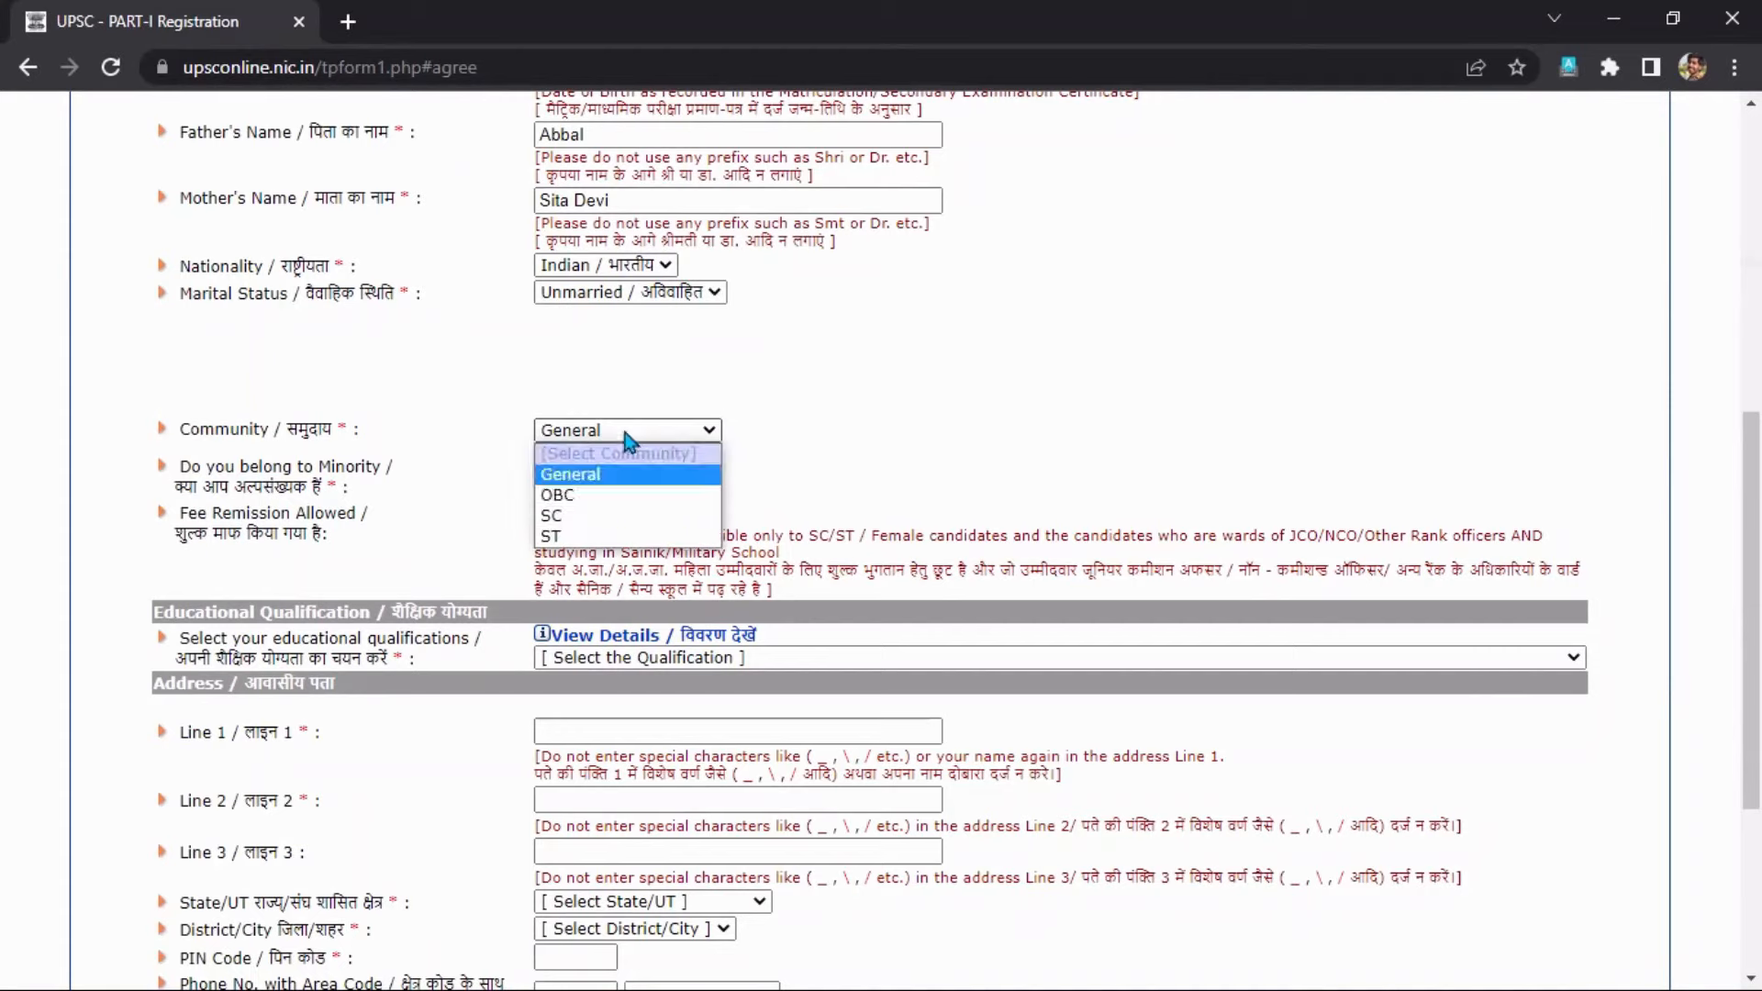
pyautogui.click(599, 500)
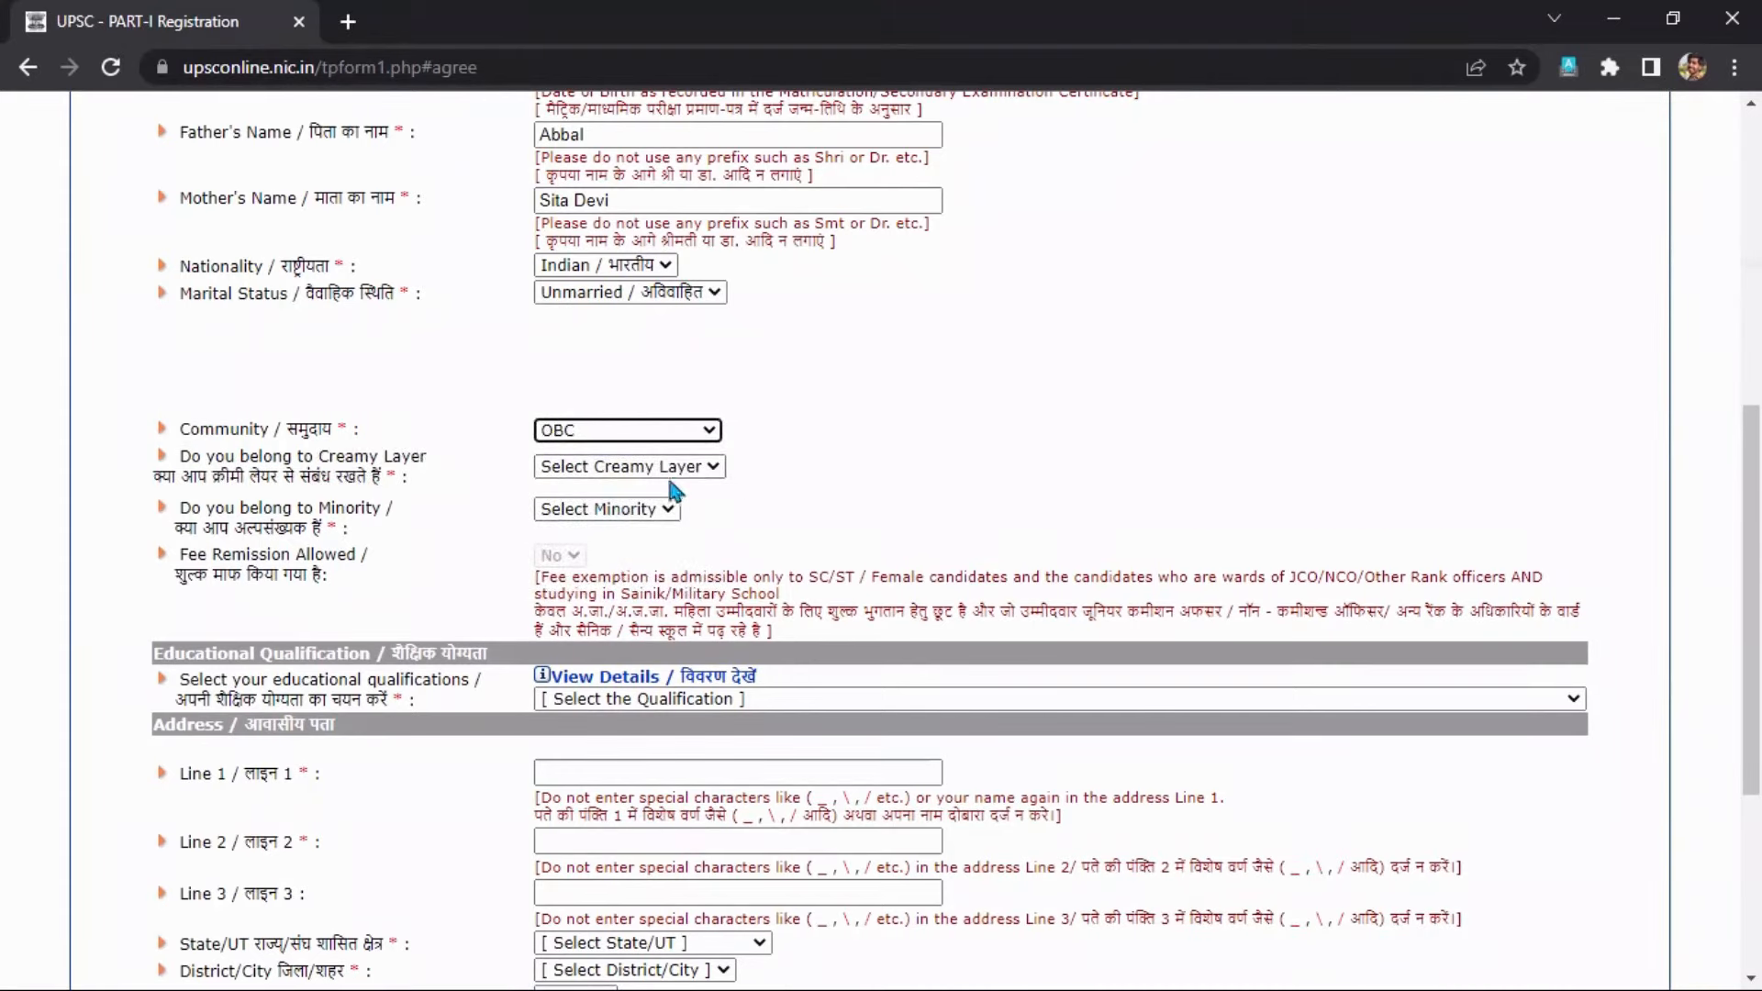
pyautogui.click(651, 433)
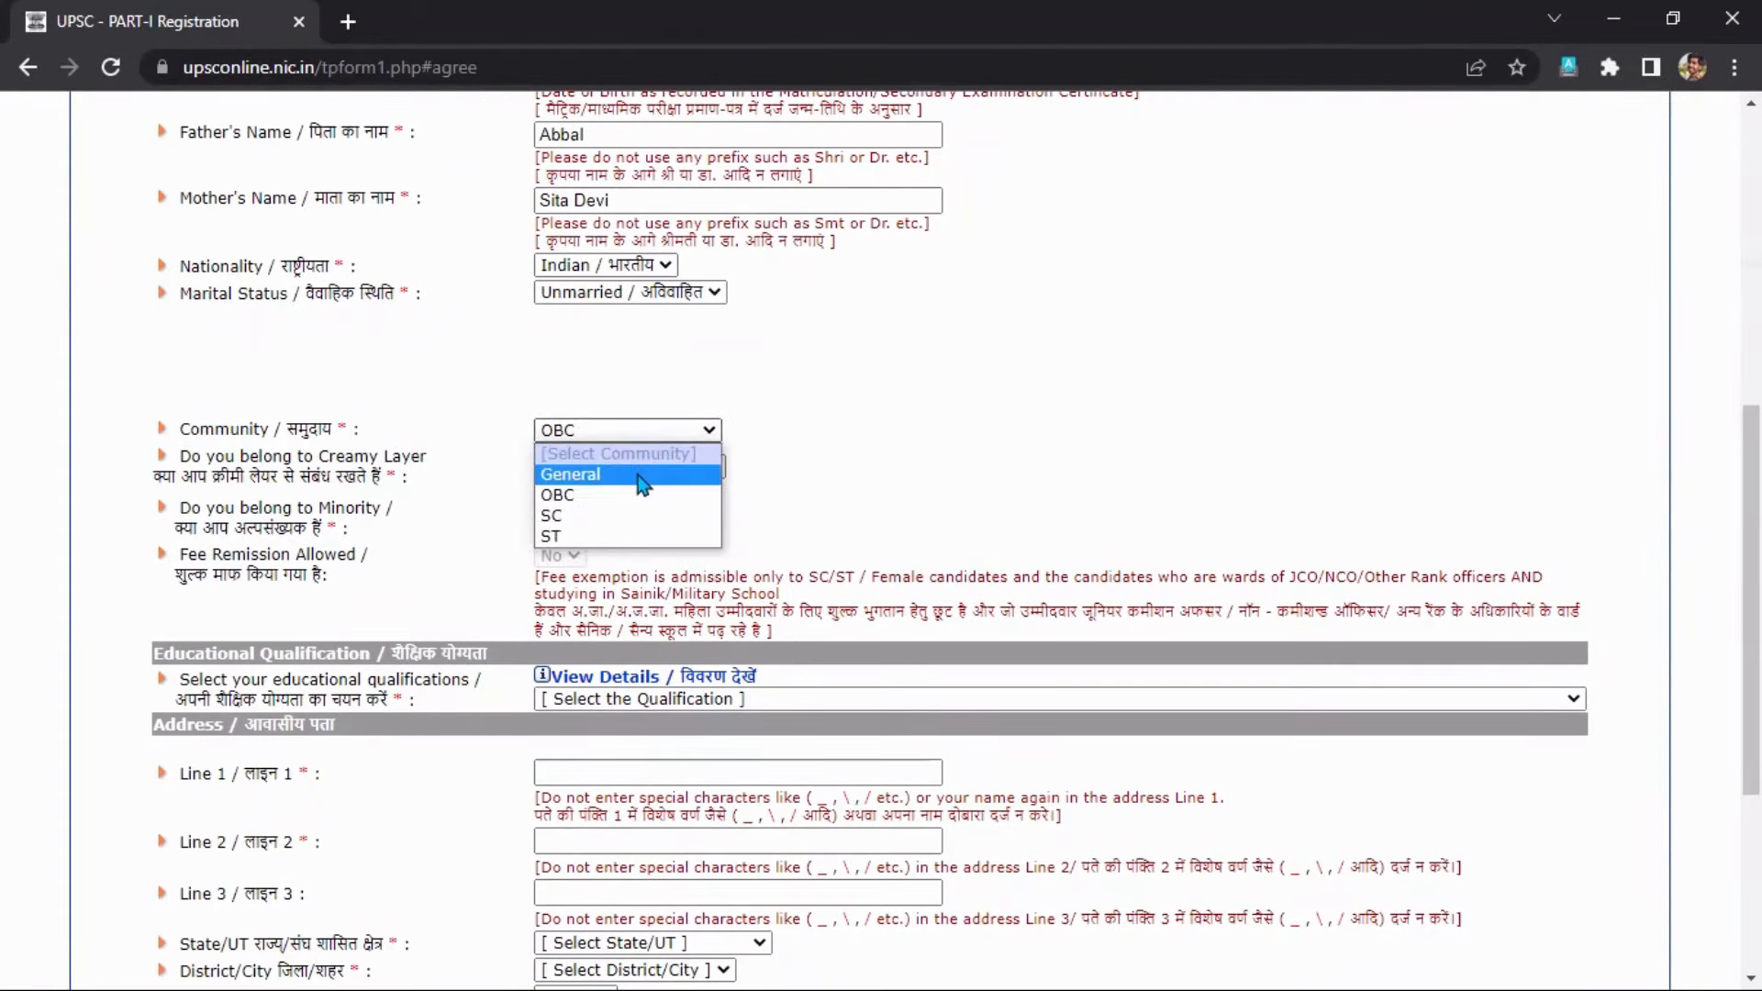
pyautogui.click(643, 475)
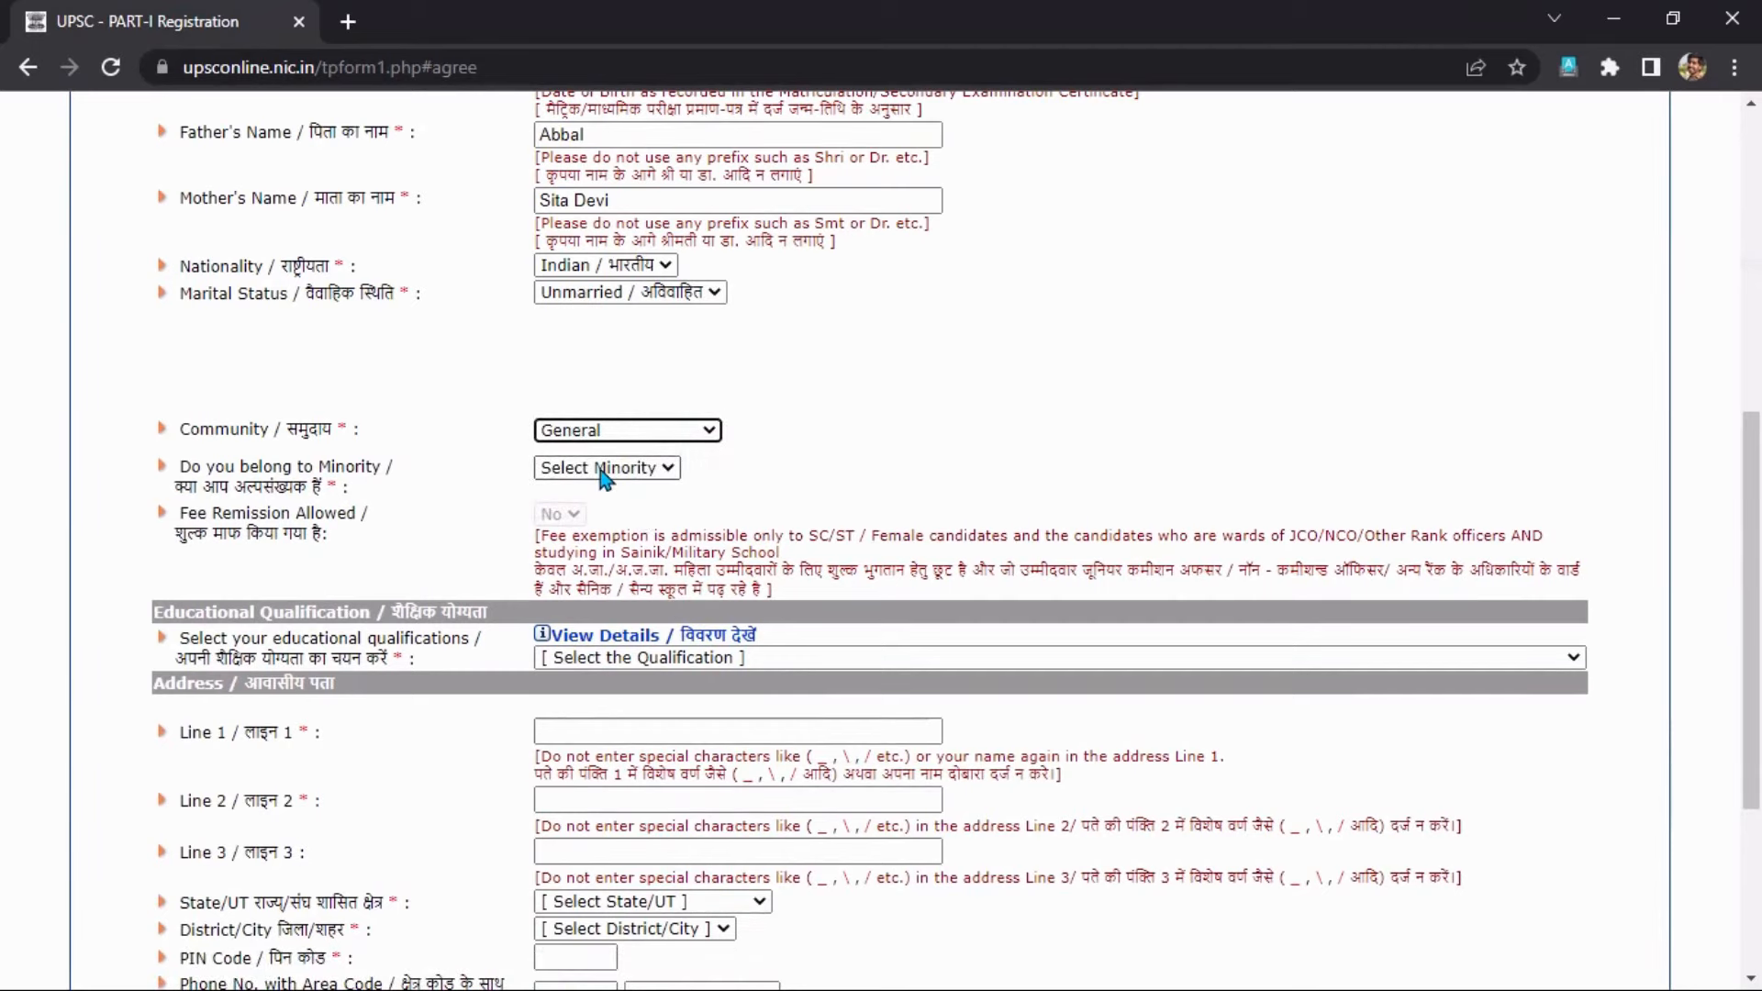
# Answer No to the minority question and list the educational qualification options.
pyautogui.click(606, 468)
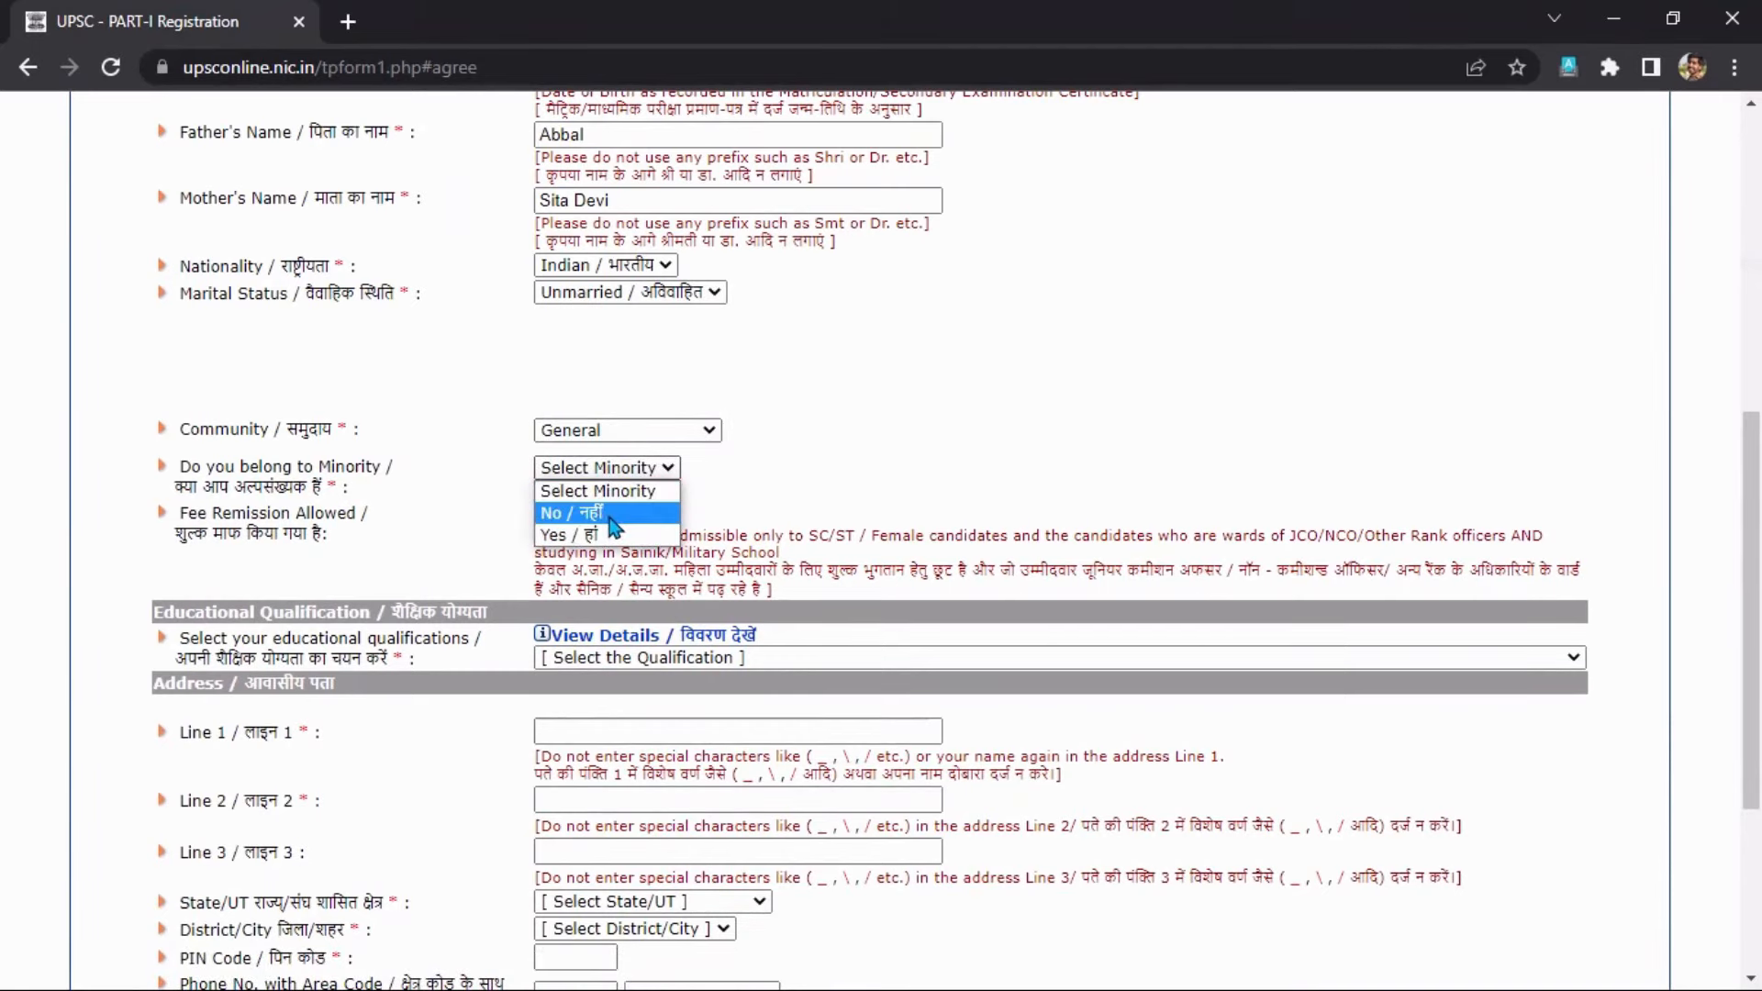
pyautogui.click(610, 515)
pyautogui.scroll(-2, 692, 537)
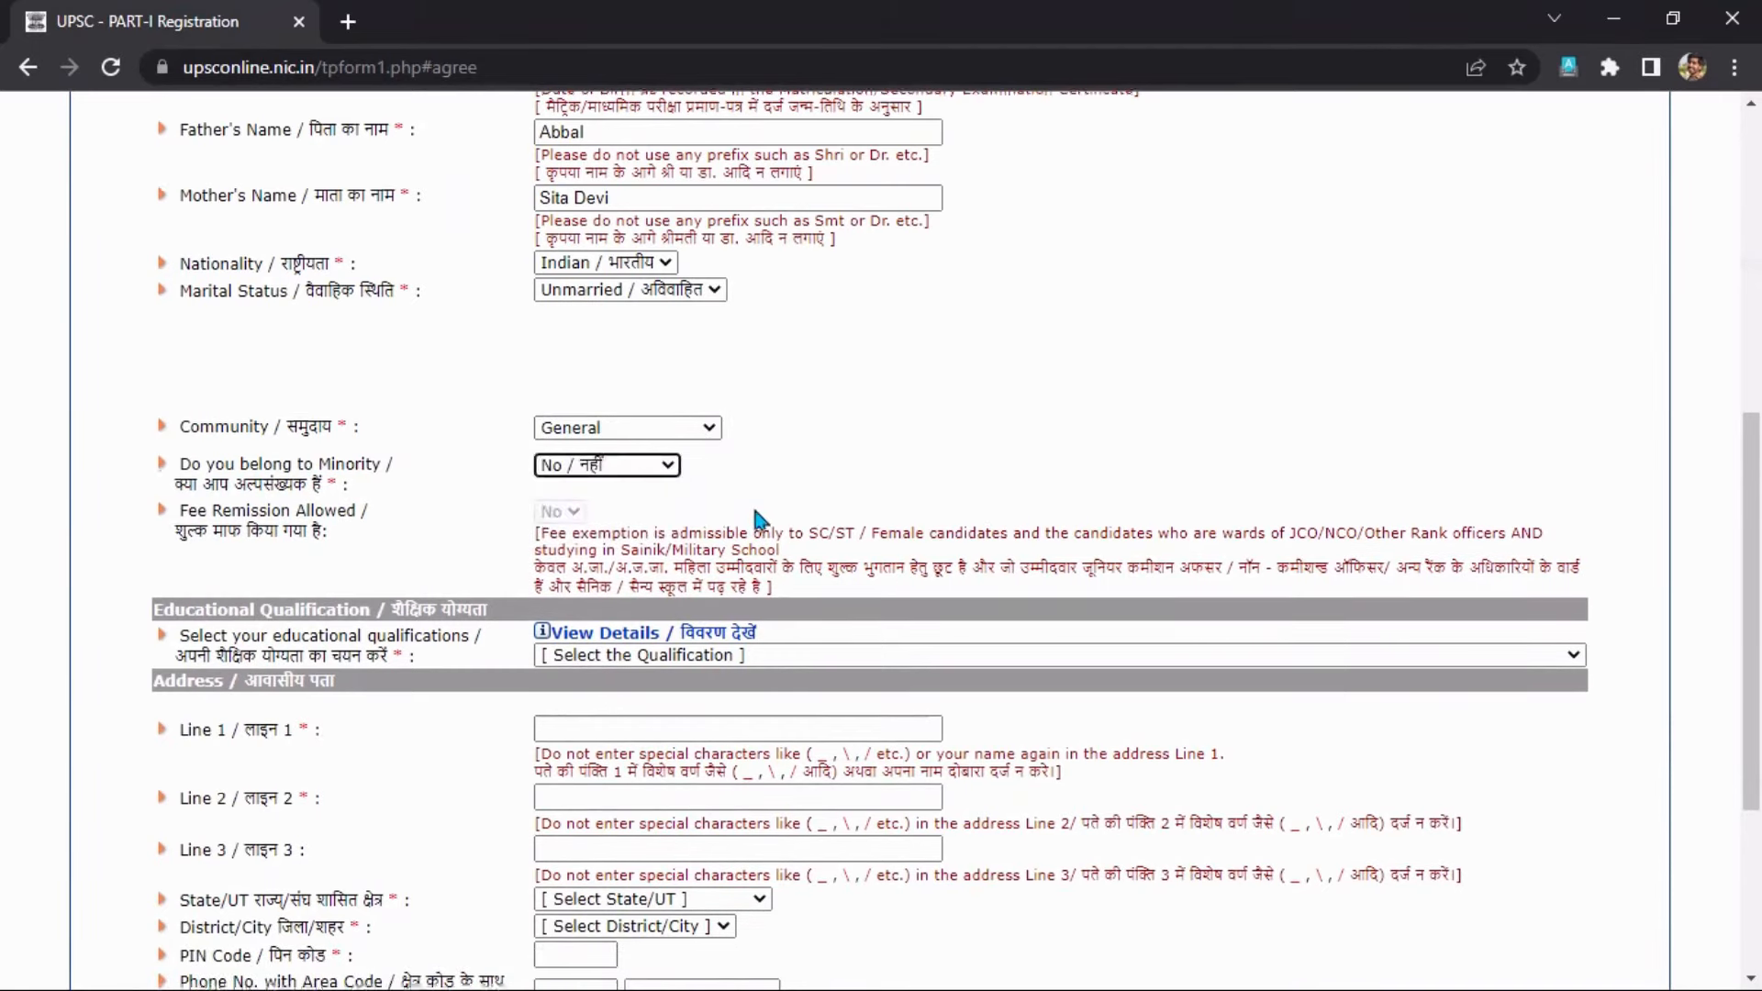
pyautogui.click(688, 532)
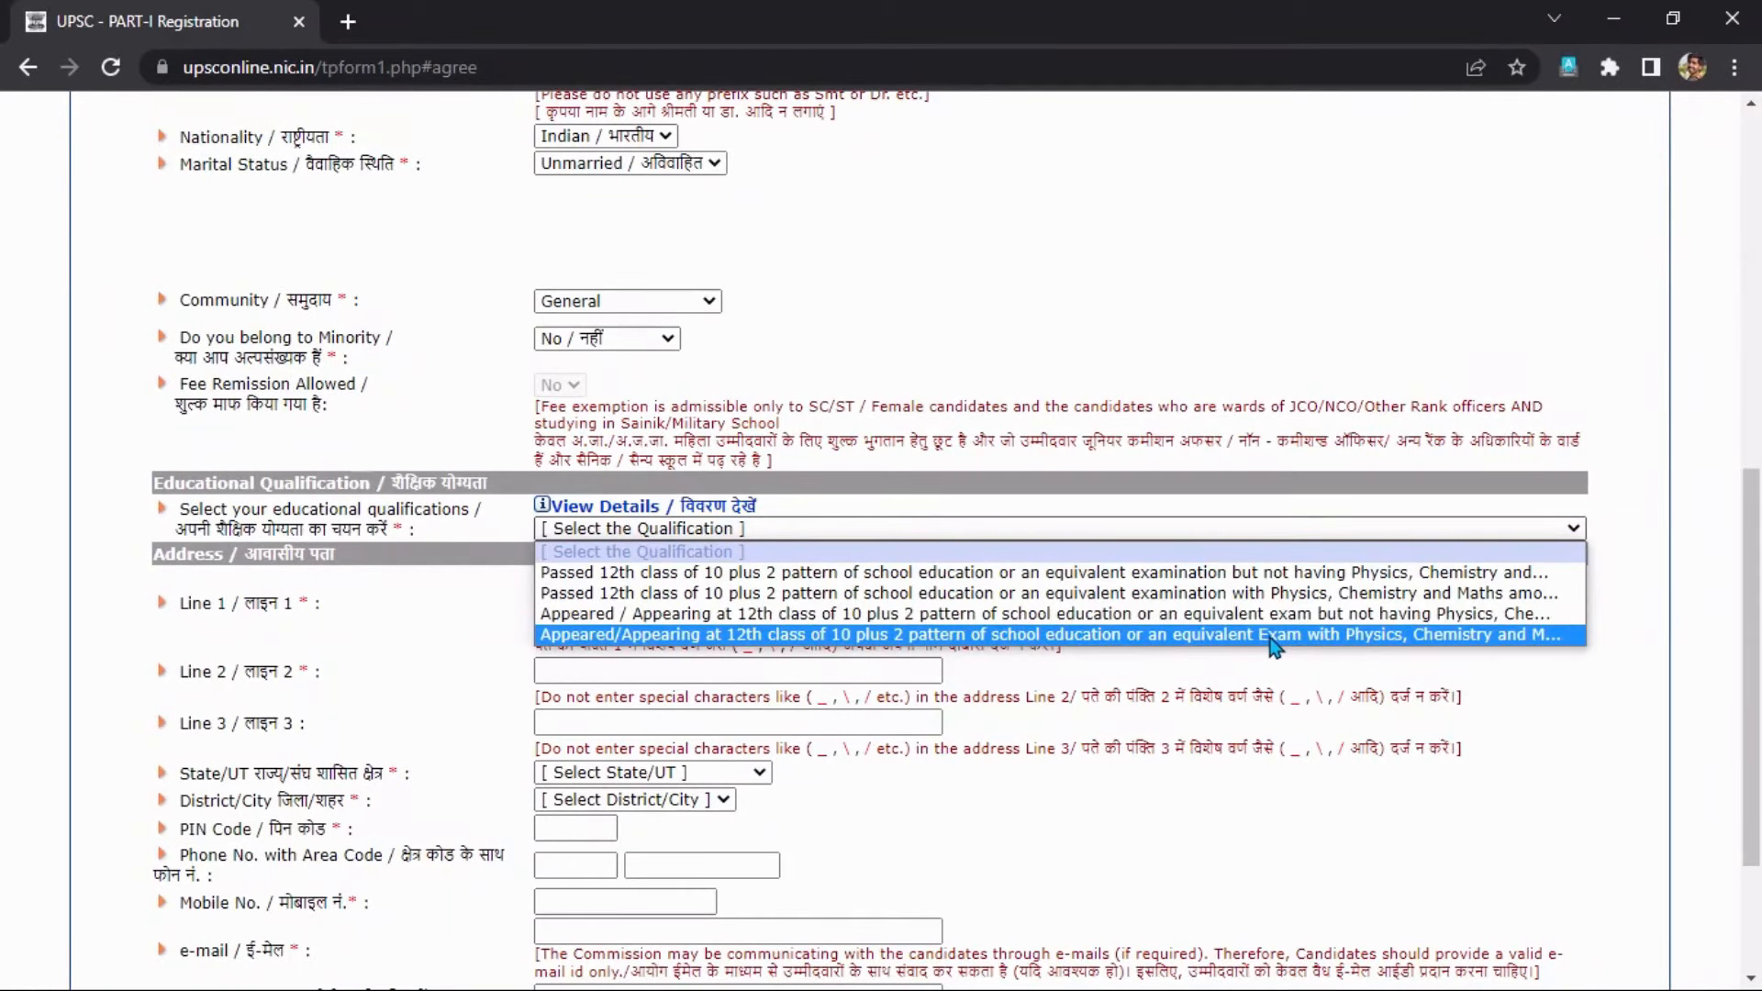
# Set the qualification to passed 12th with Physics, Chemistry and Maths.
pyautogui.click(1225, 590)
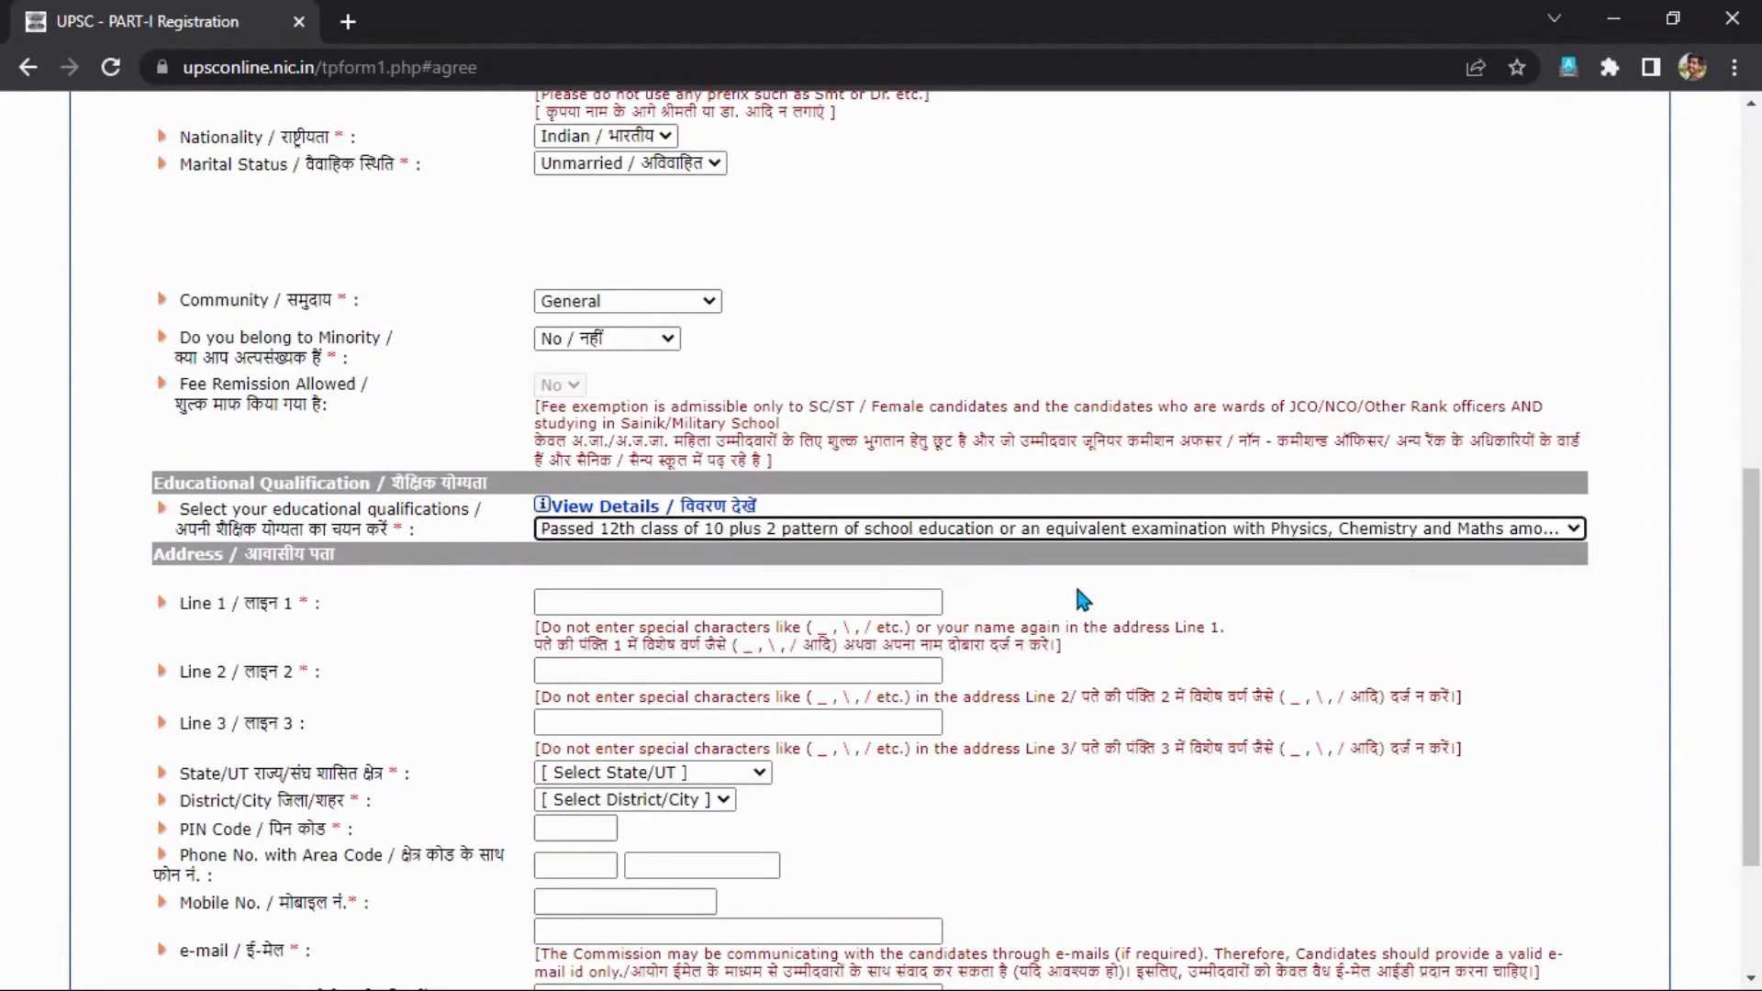
pyautogui.scroll(-1, 876, 612)
pyautogui.scroll(-3, 876, 612)
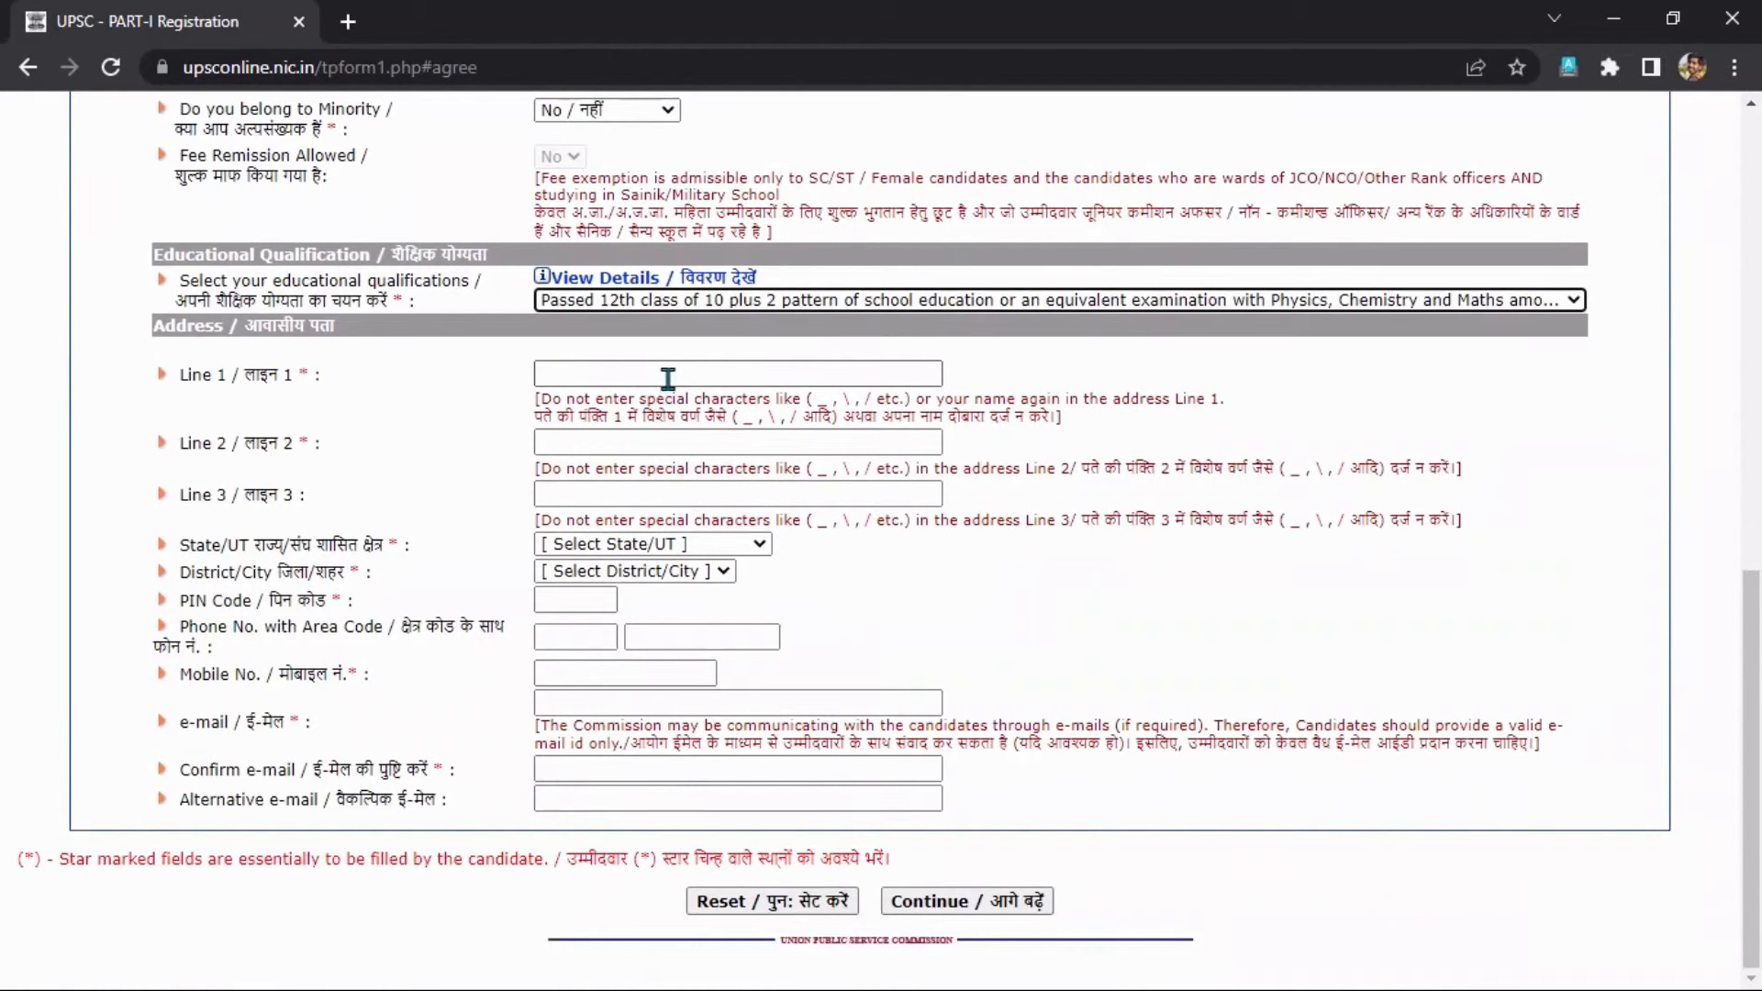
# Enter the first and second lines of the candidate's postal address.
pyautogui.click(668, 378)
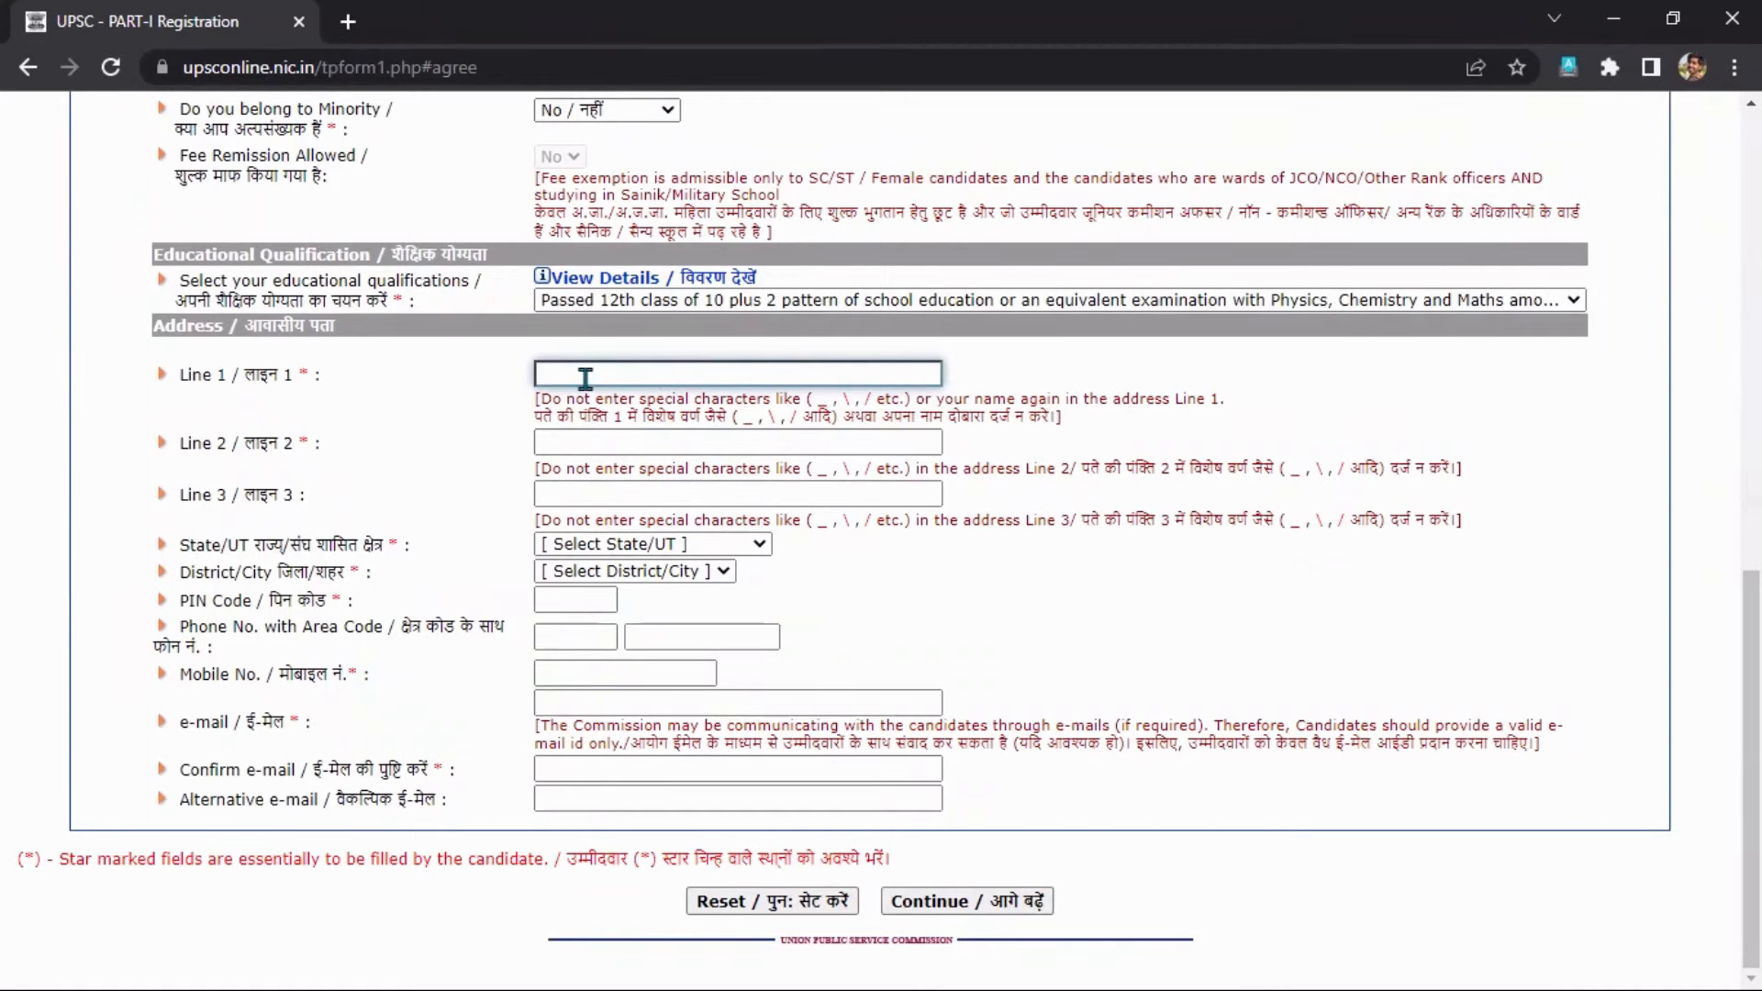
pyautogui.click(619, 448)
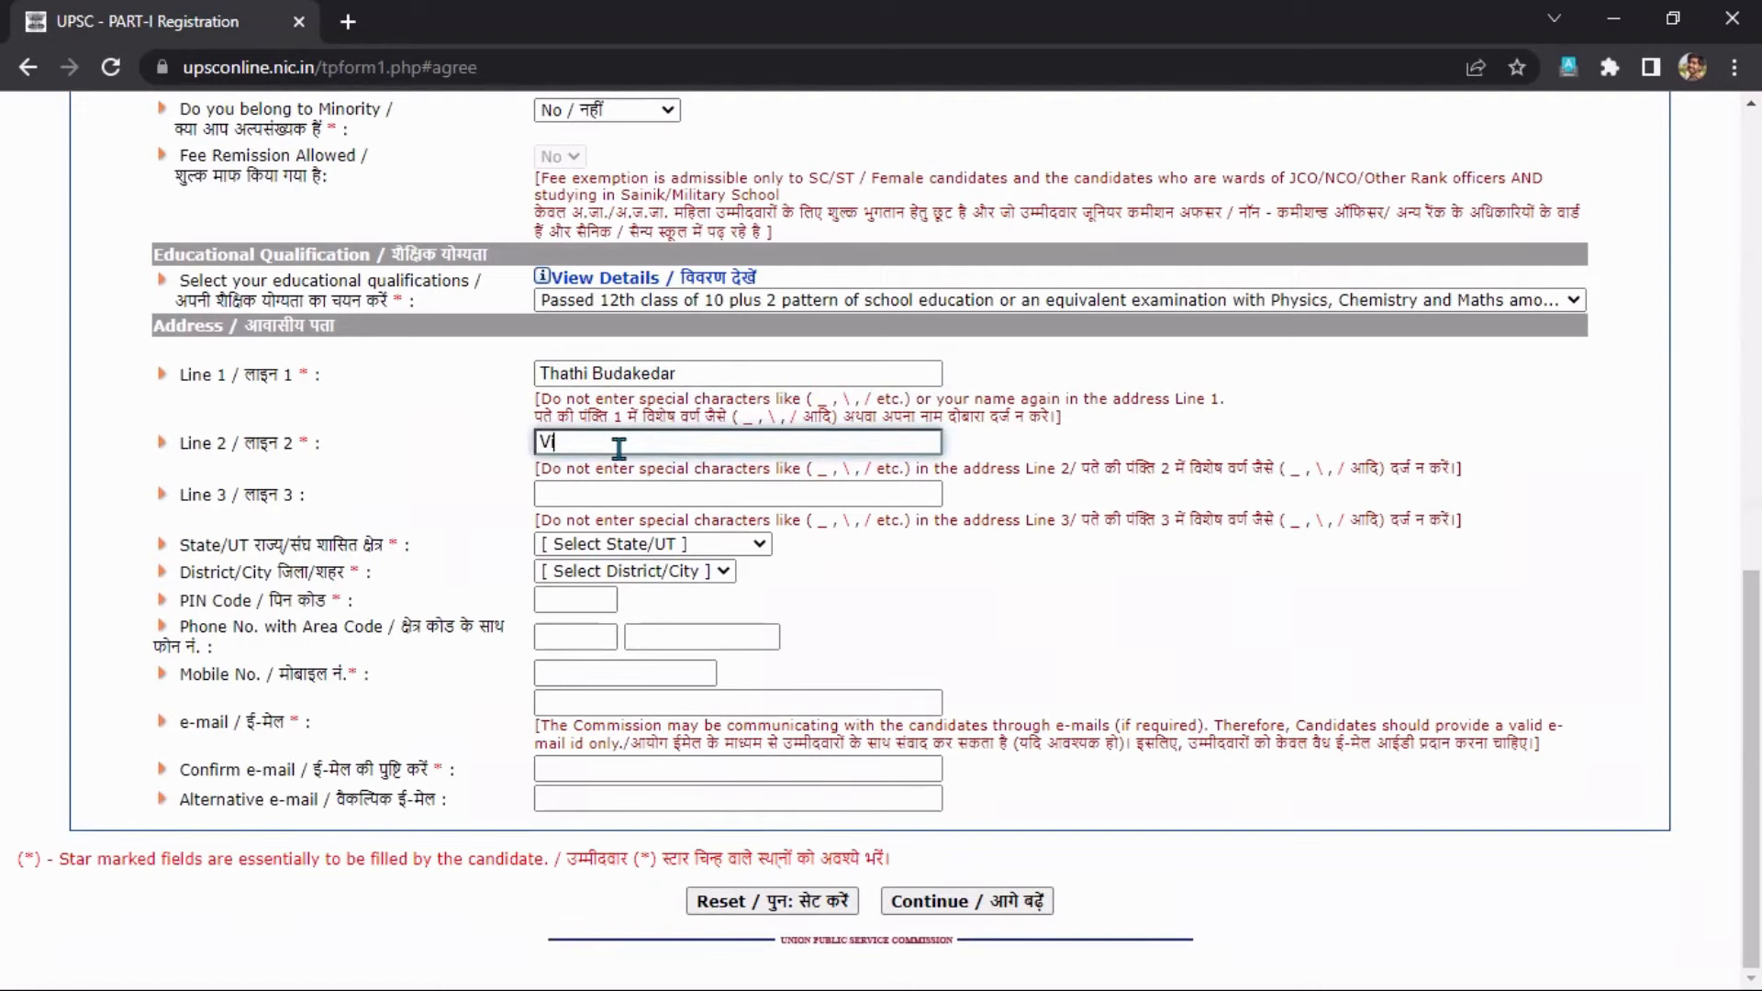
# Set the state to Uttrakhand and the district to Tehri Garhwal.
pyautogui.click(611, 548)
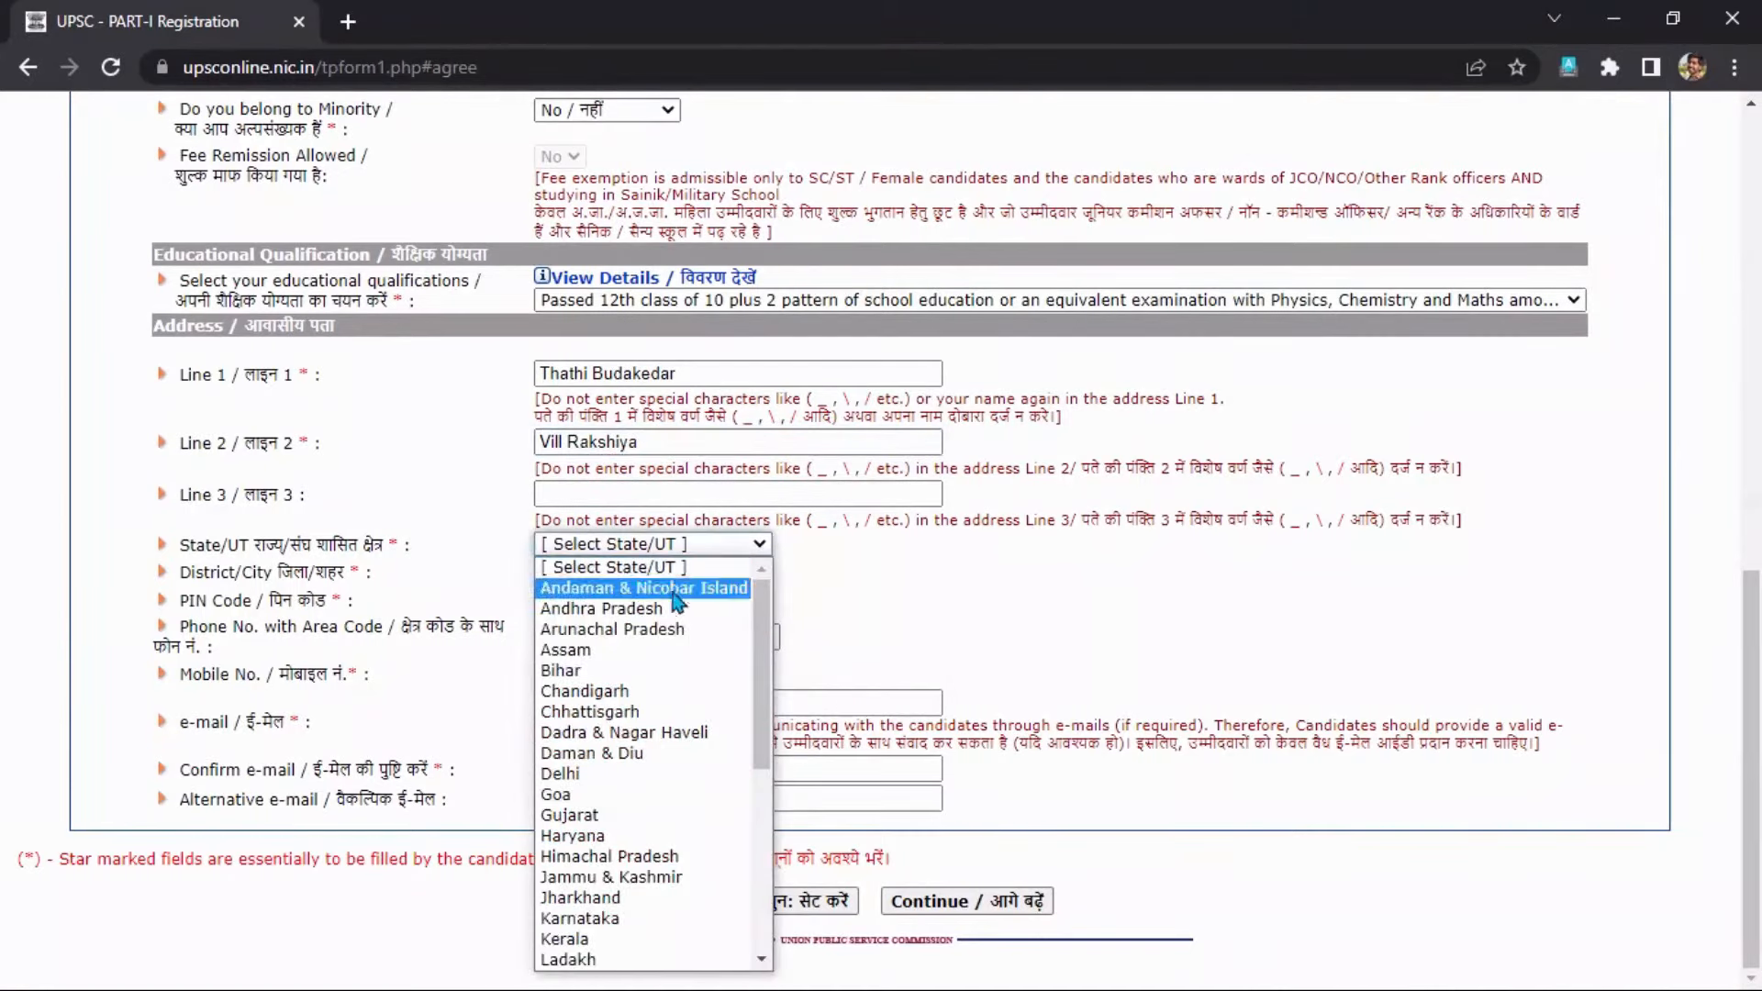
pyautogui.moveTo(763, 670); pyautogui.dragTo(764, 843)
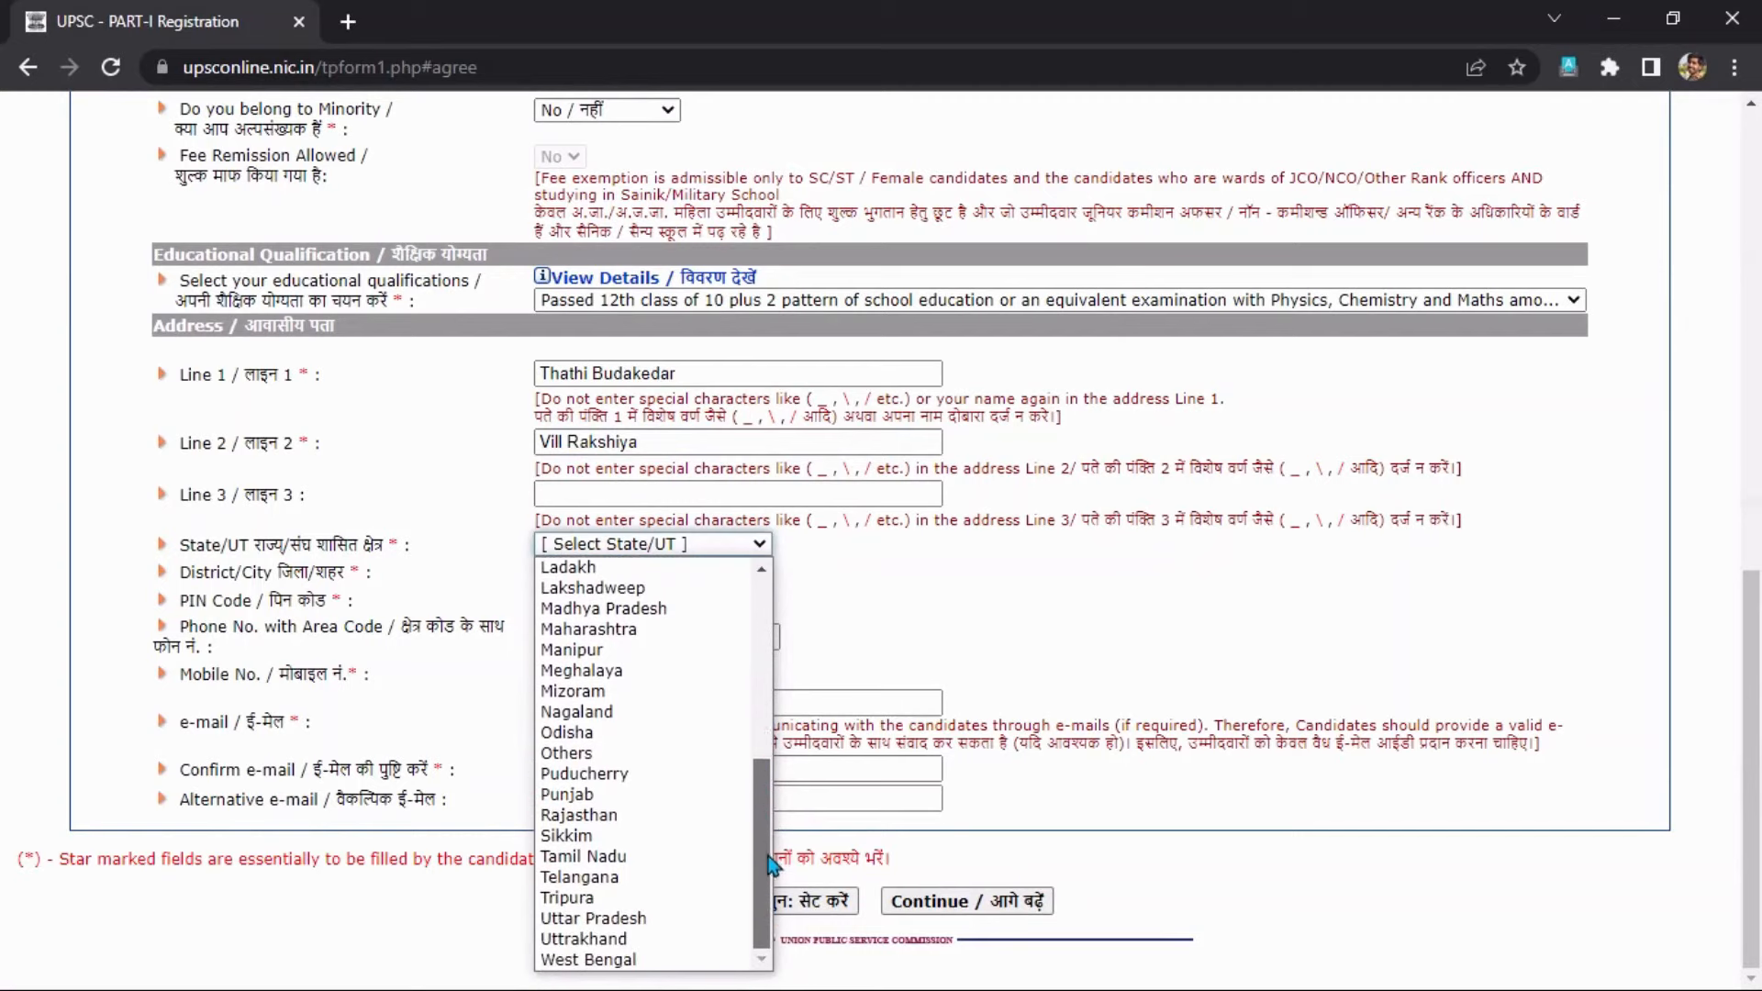
pyautogui.click(617, 942)
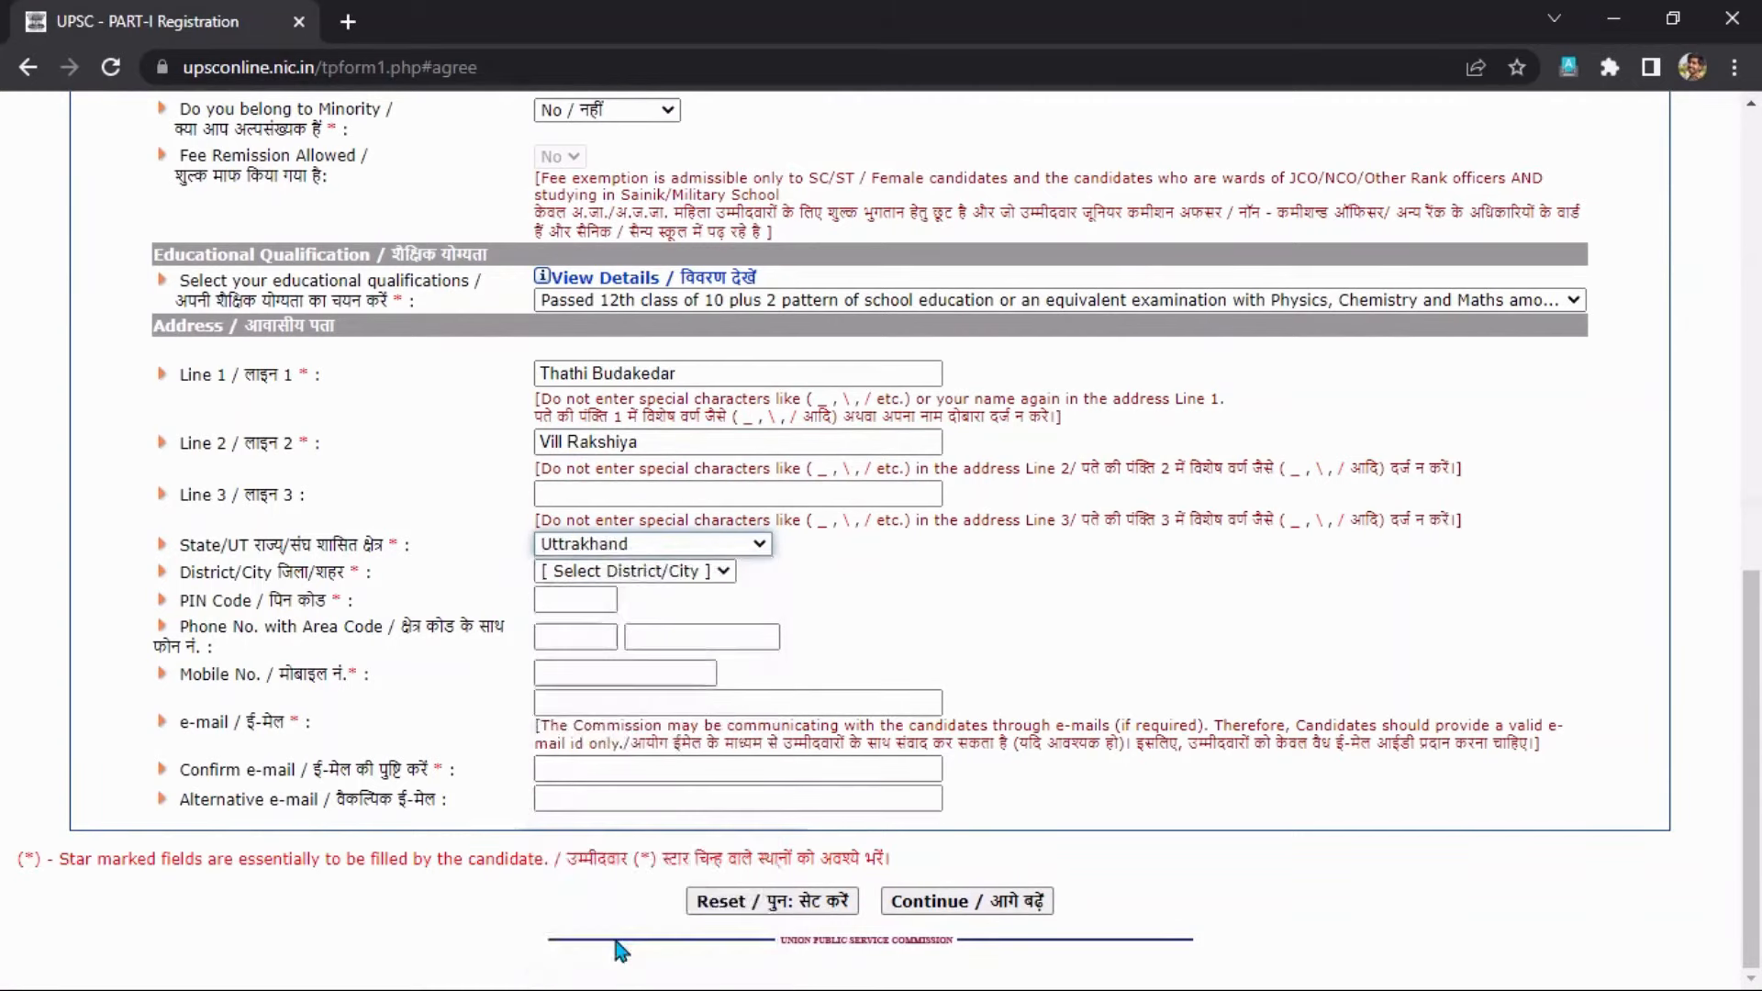
pyautogui.click(648, 572)
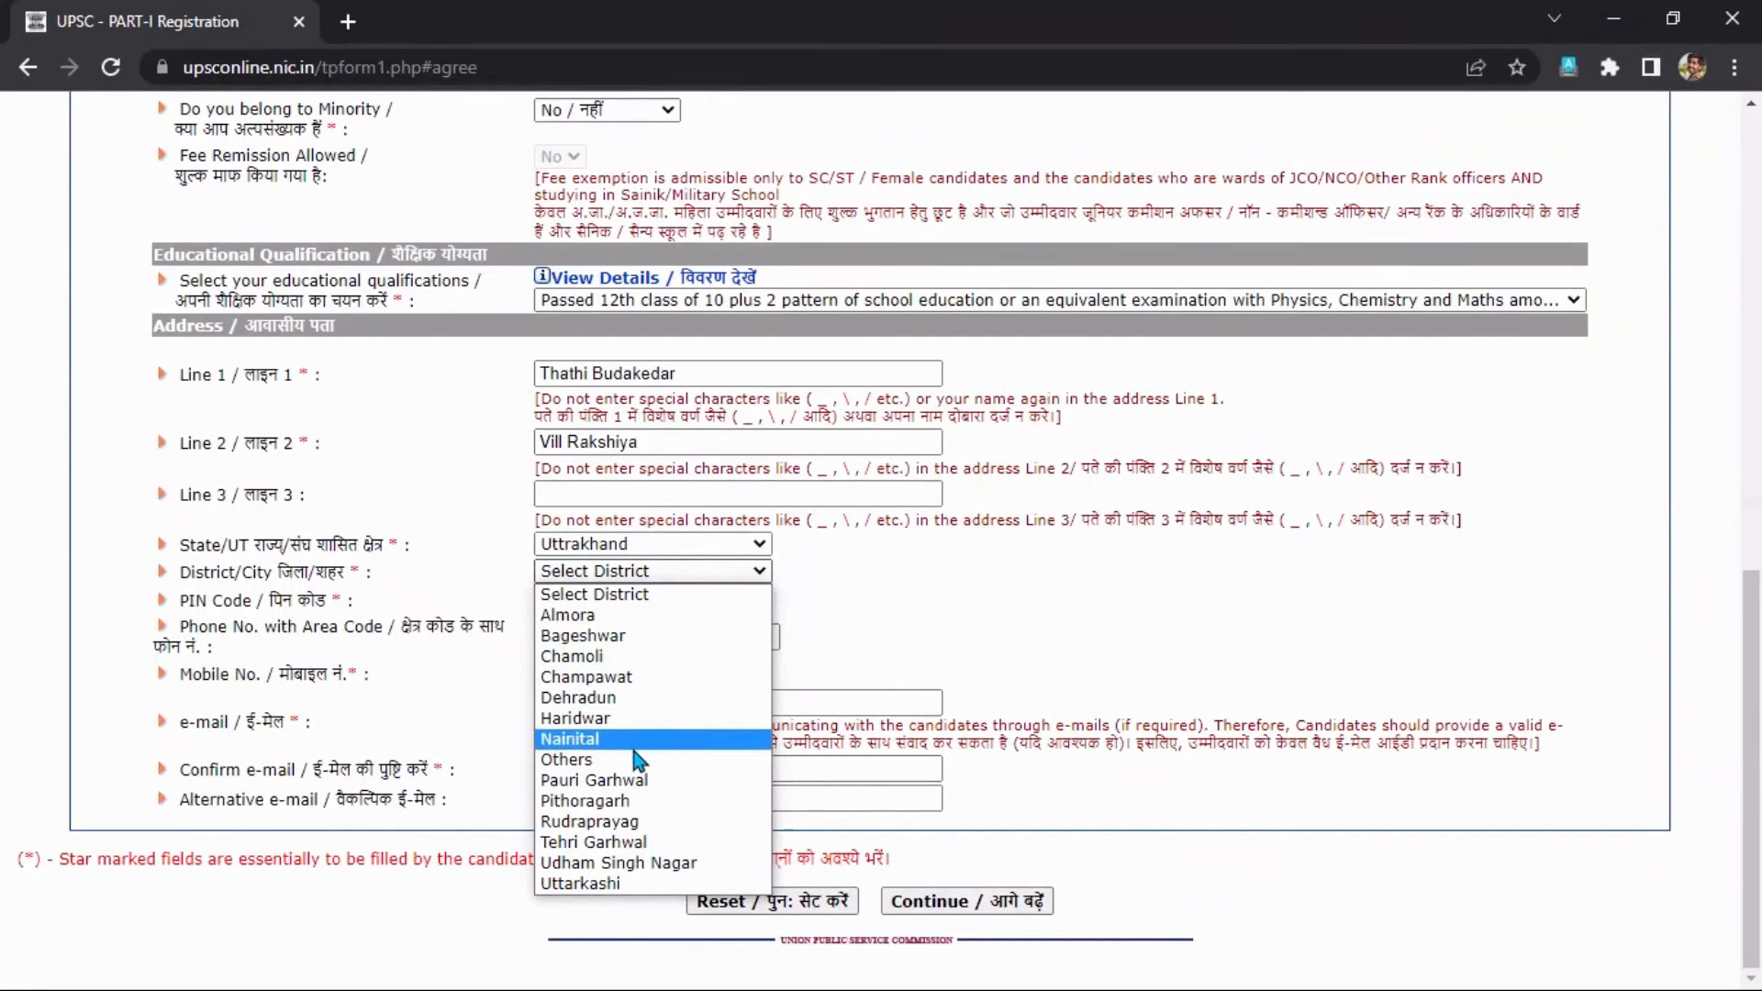
pyautogui.click(639, 842)
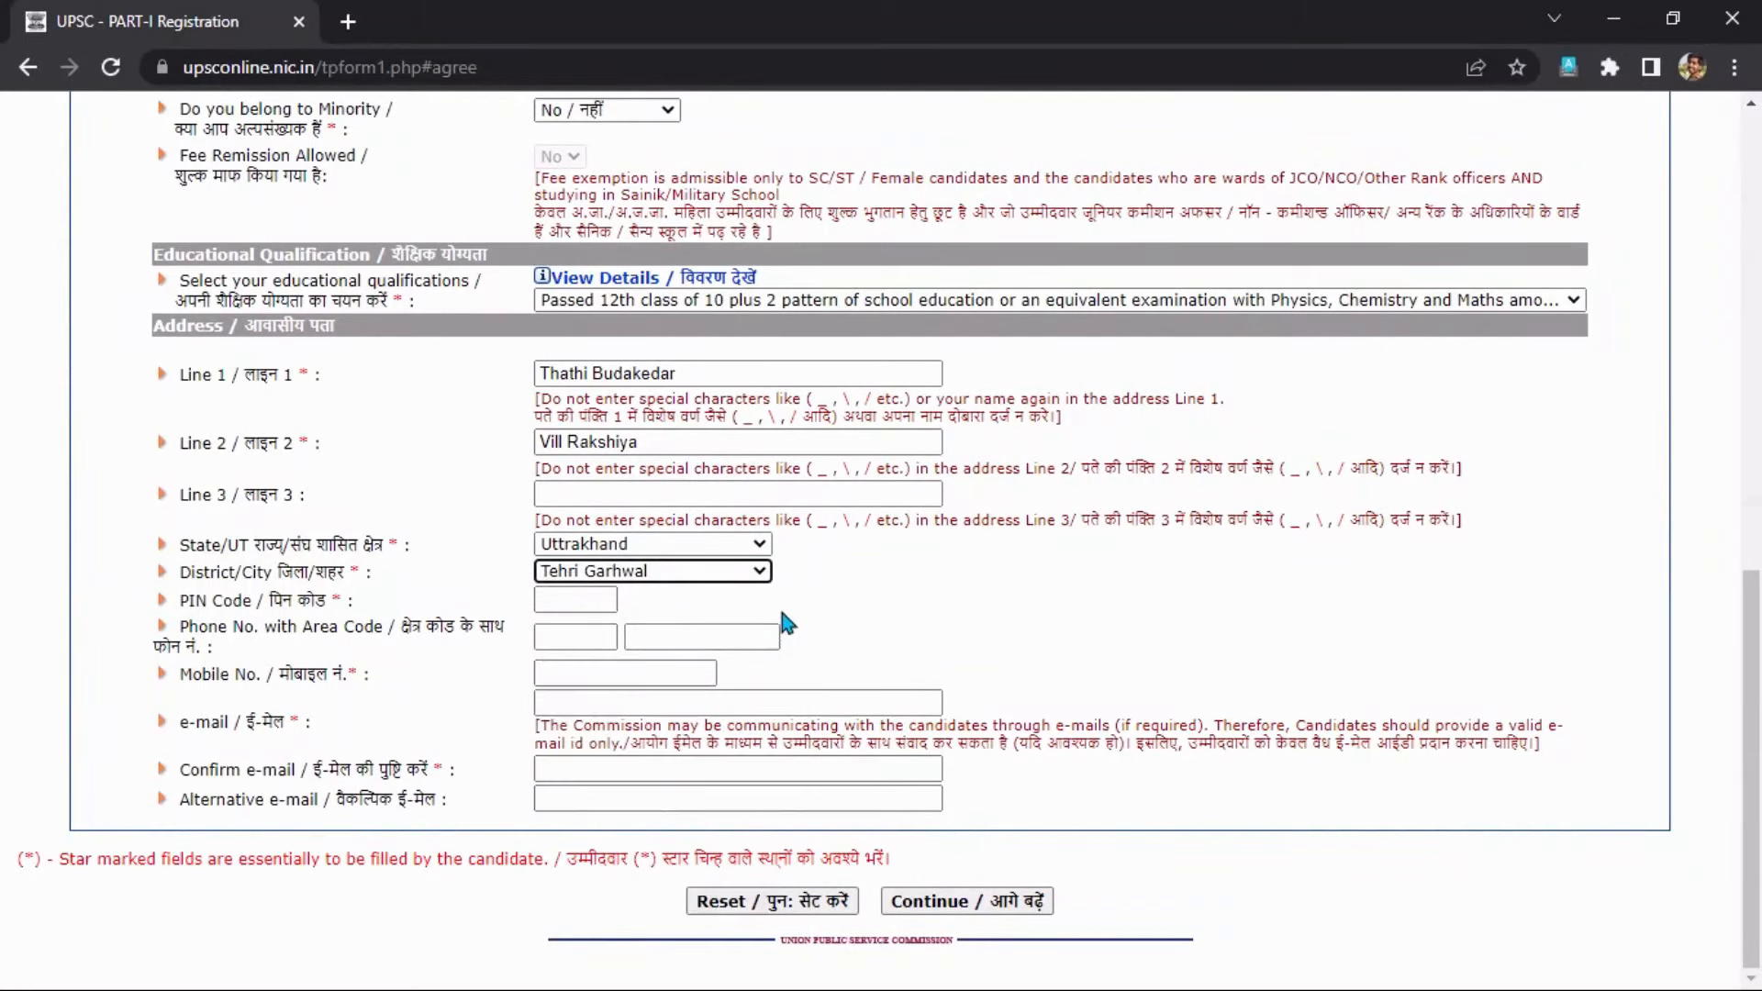
# Enter the address PIN code and begin entering the mobile number.
pyautogui.click(574, 602)
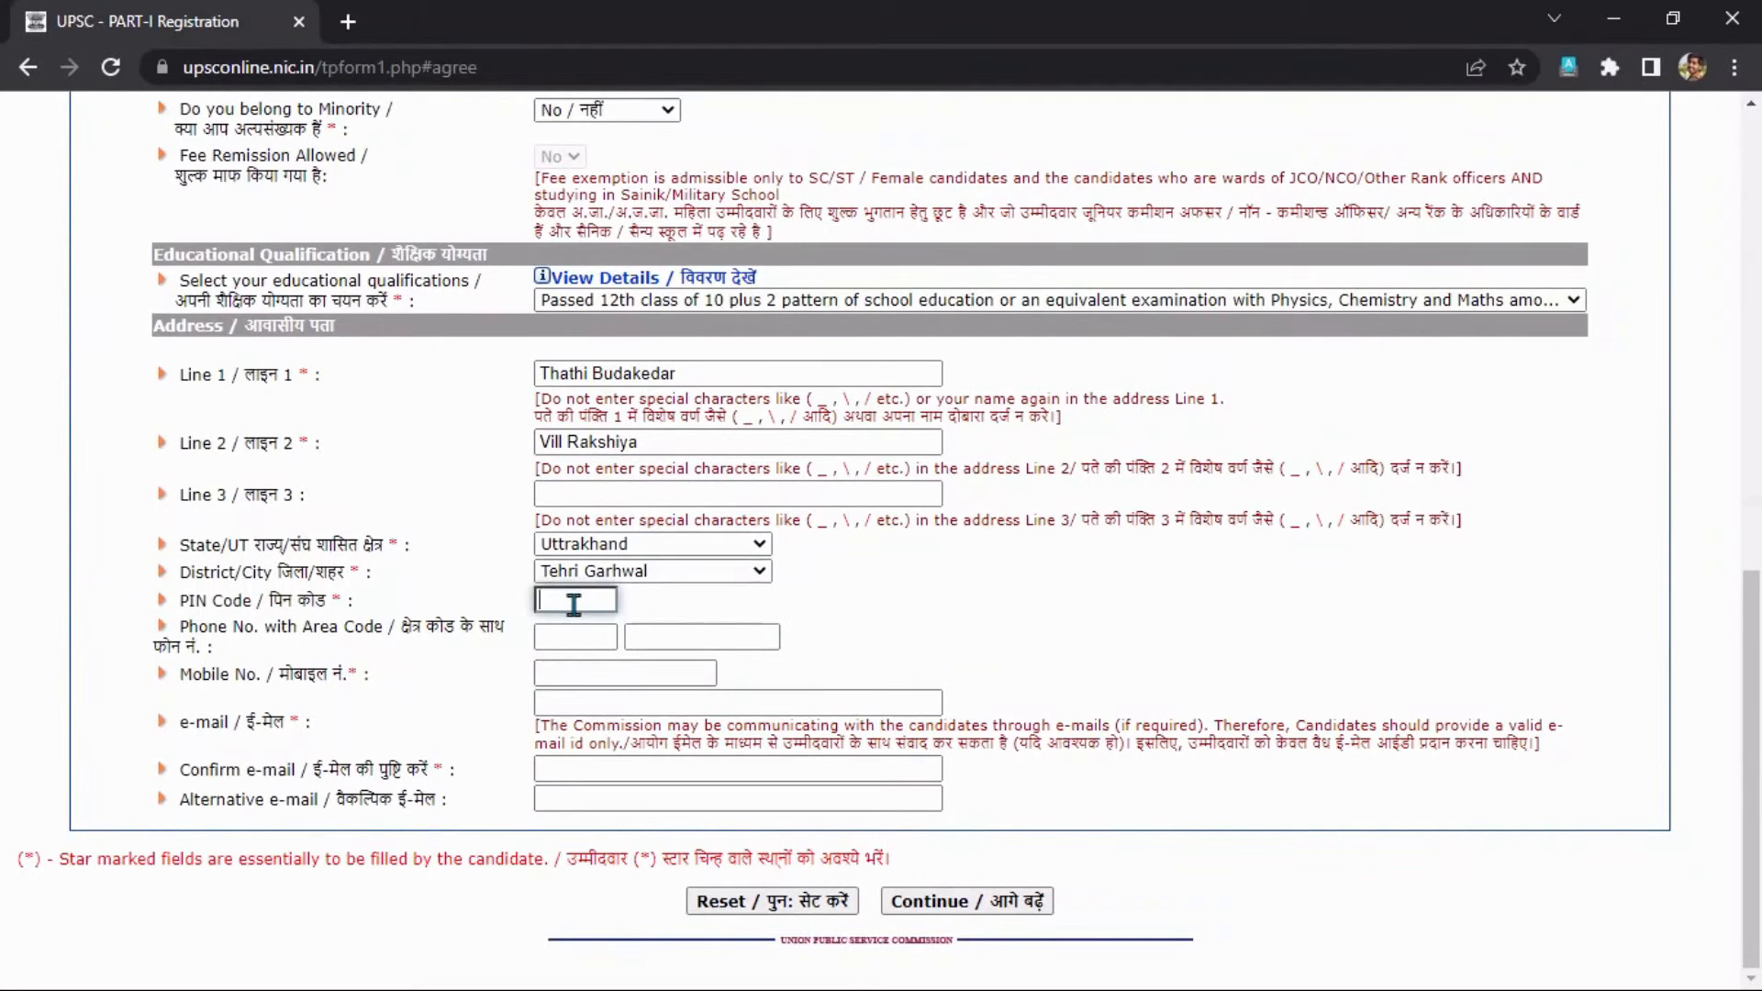
pyautogui.write('249125')
pyautogui.click(562, 668)
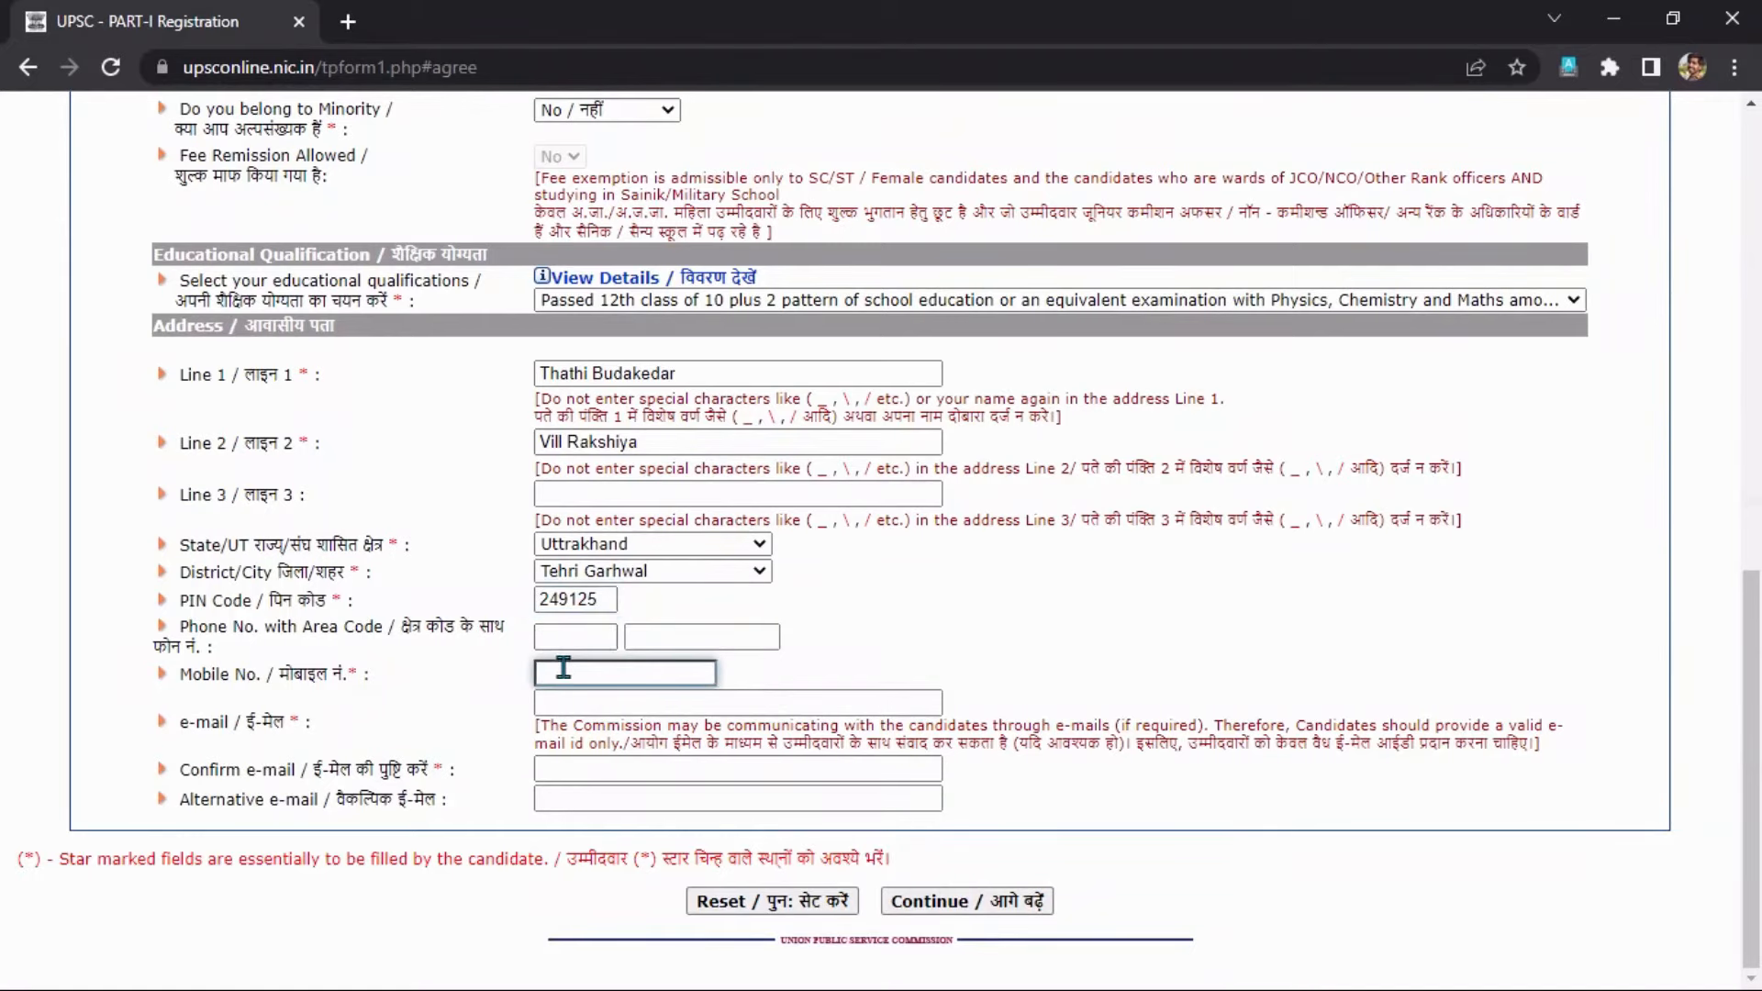
pyautogui.write('78')
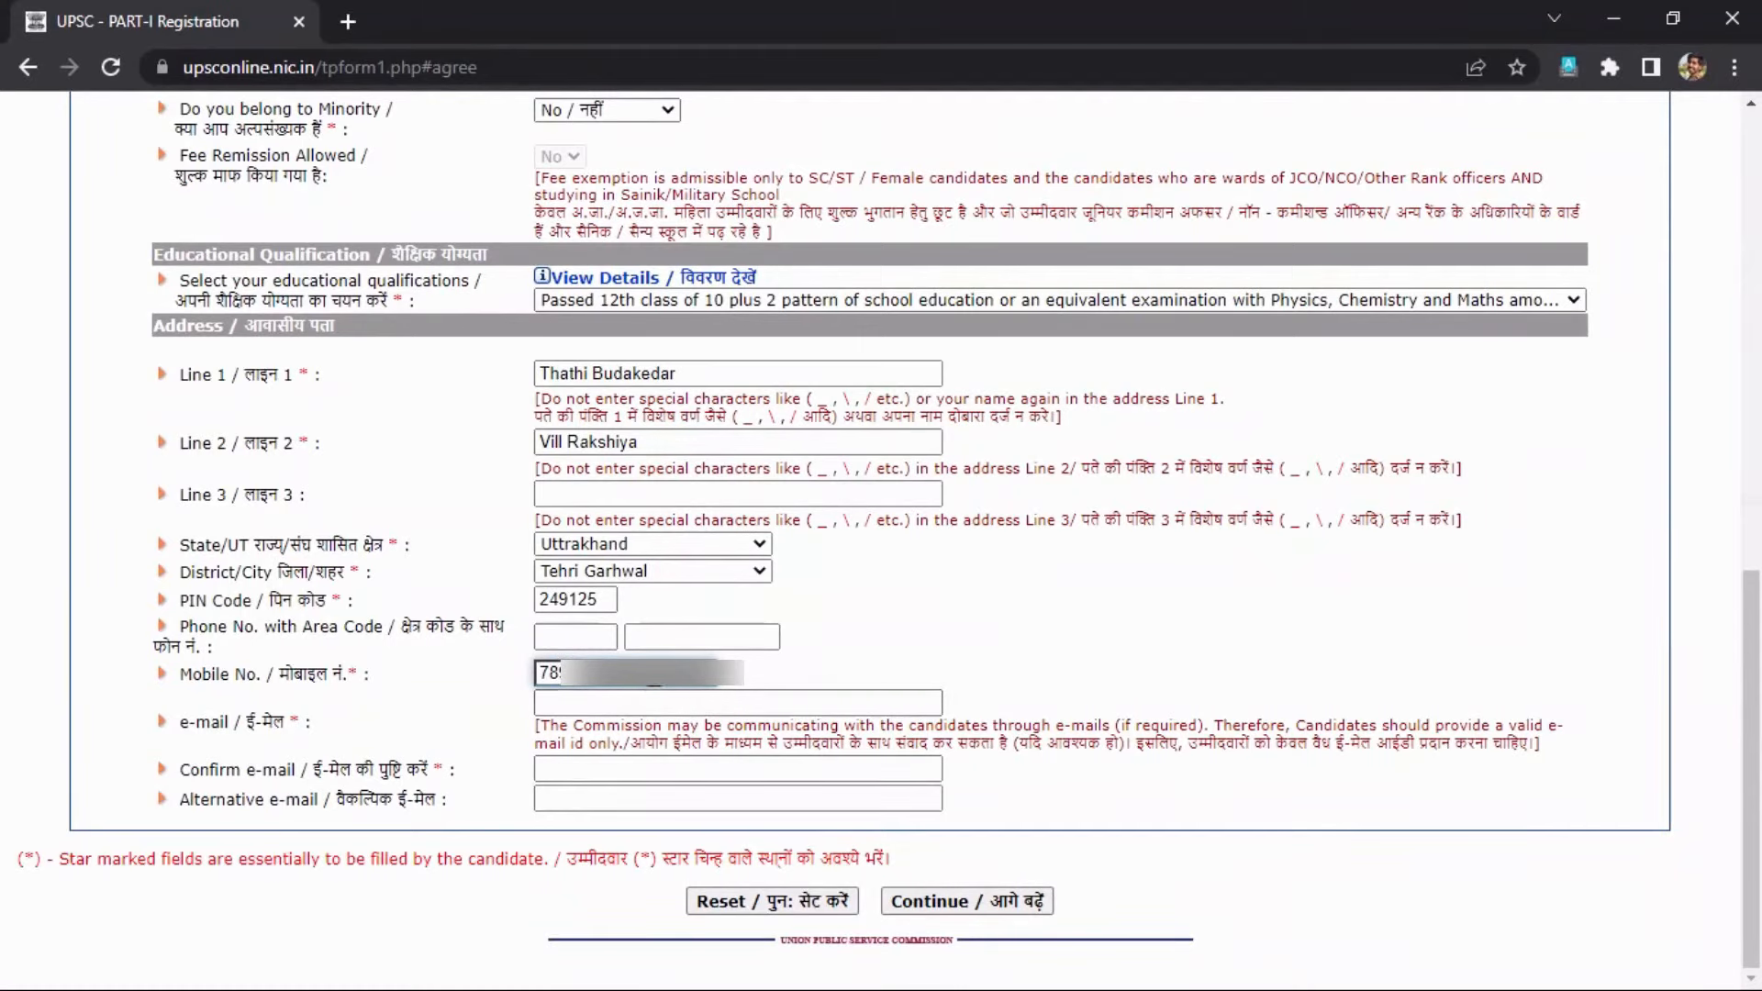
pyautogui.moveTo(654, 677); pyautogui.dragTo(521, 683)
pyautogui.click(542, 672)
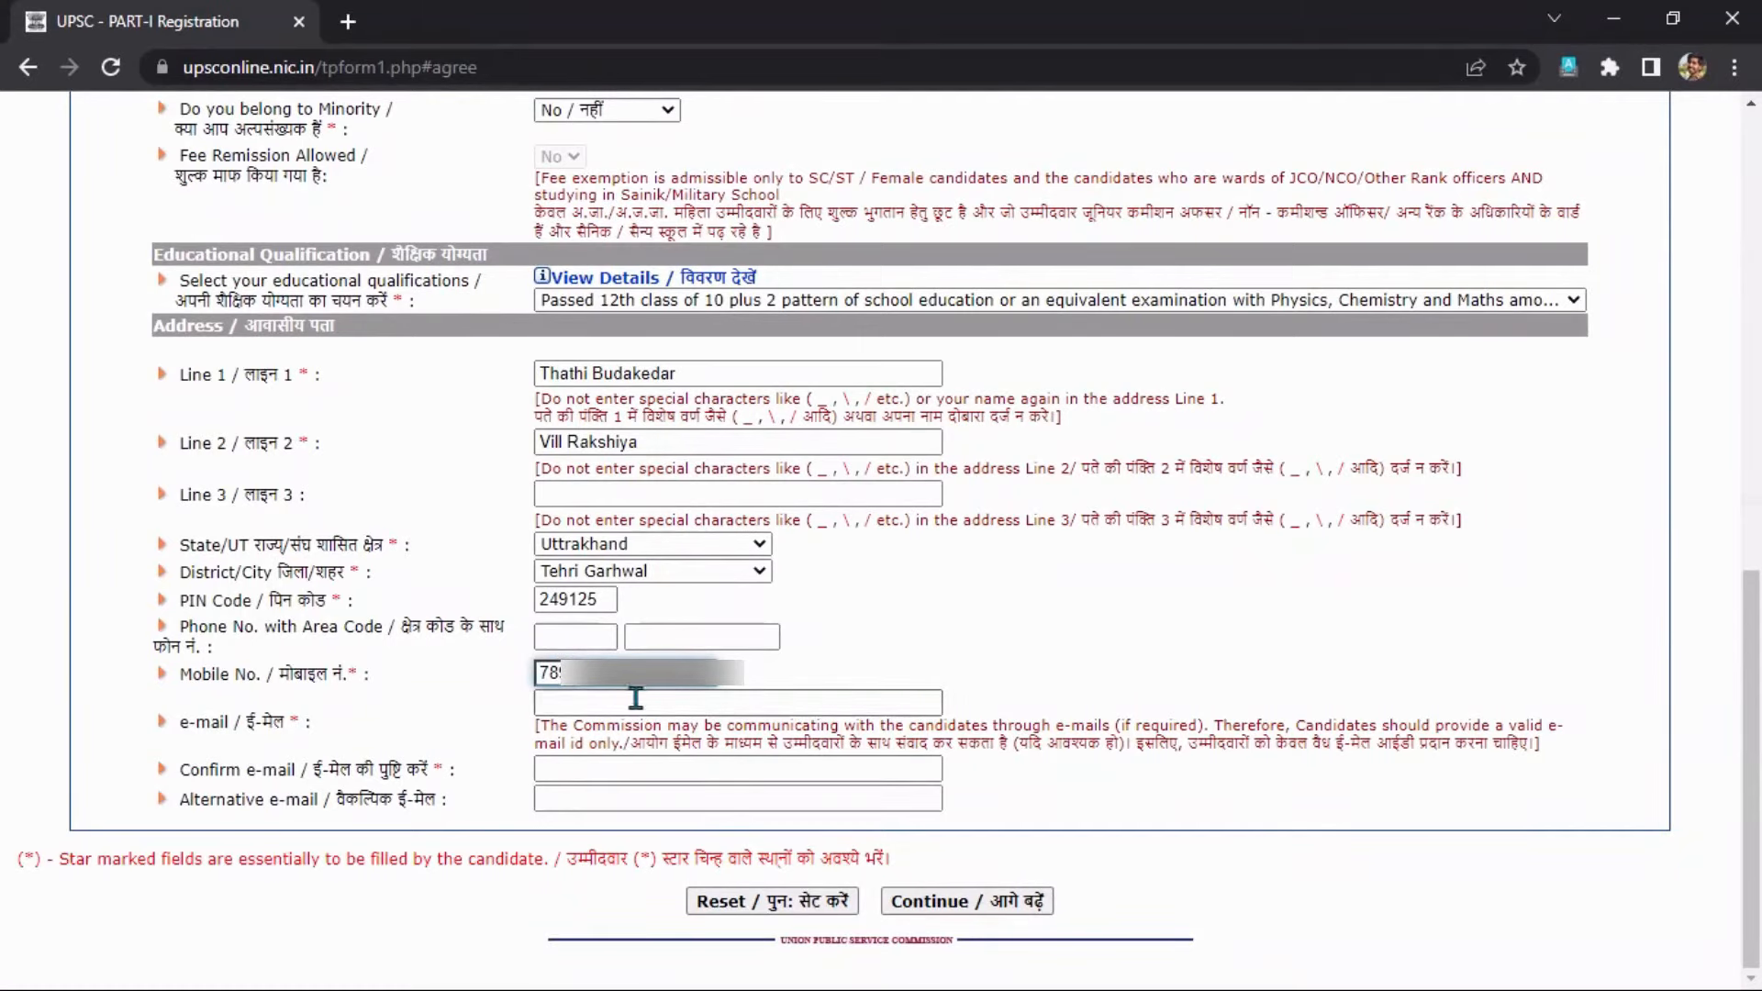
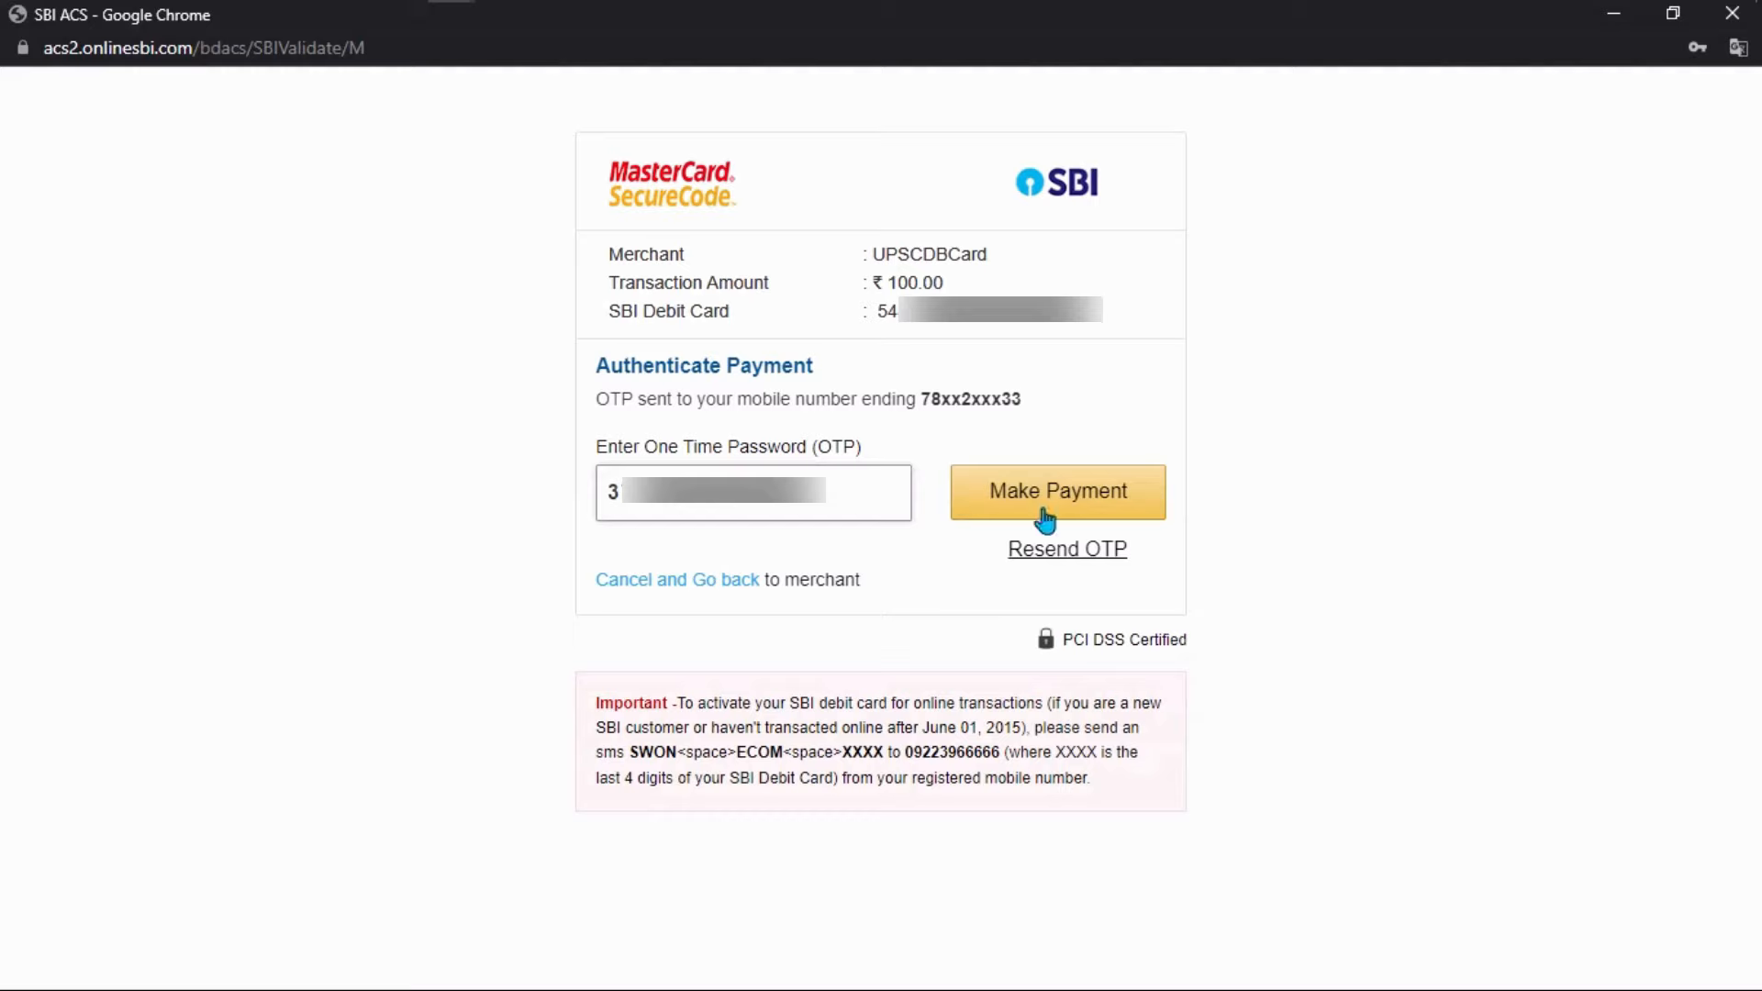
# Submit the ₹100 SBI payment, confirm it reads Completed Successfully, and return to UPSC.
pyautogui.click(1047, 504)
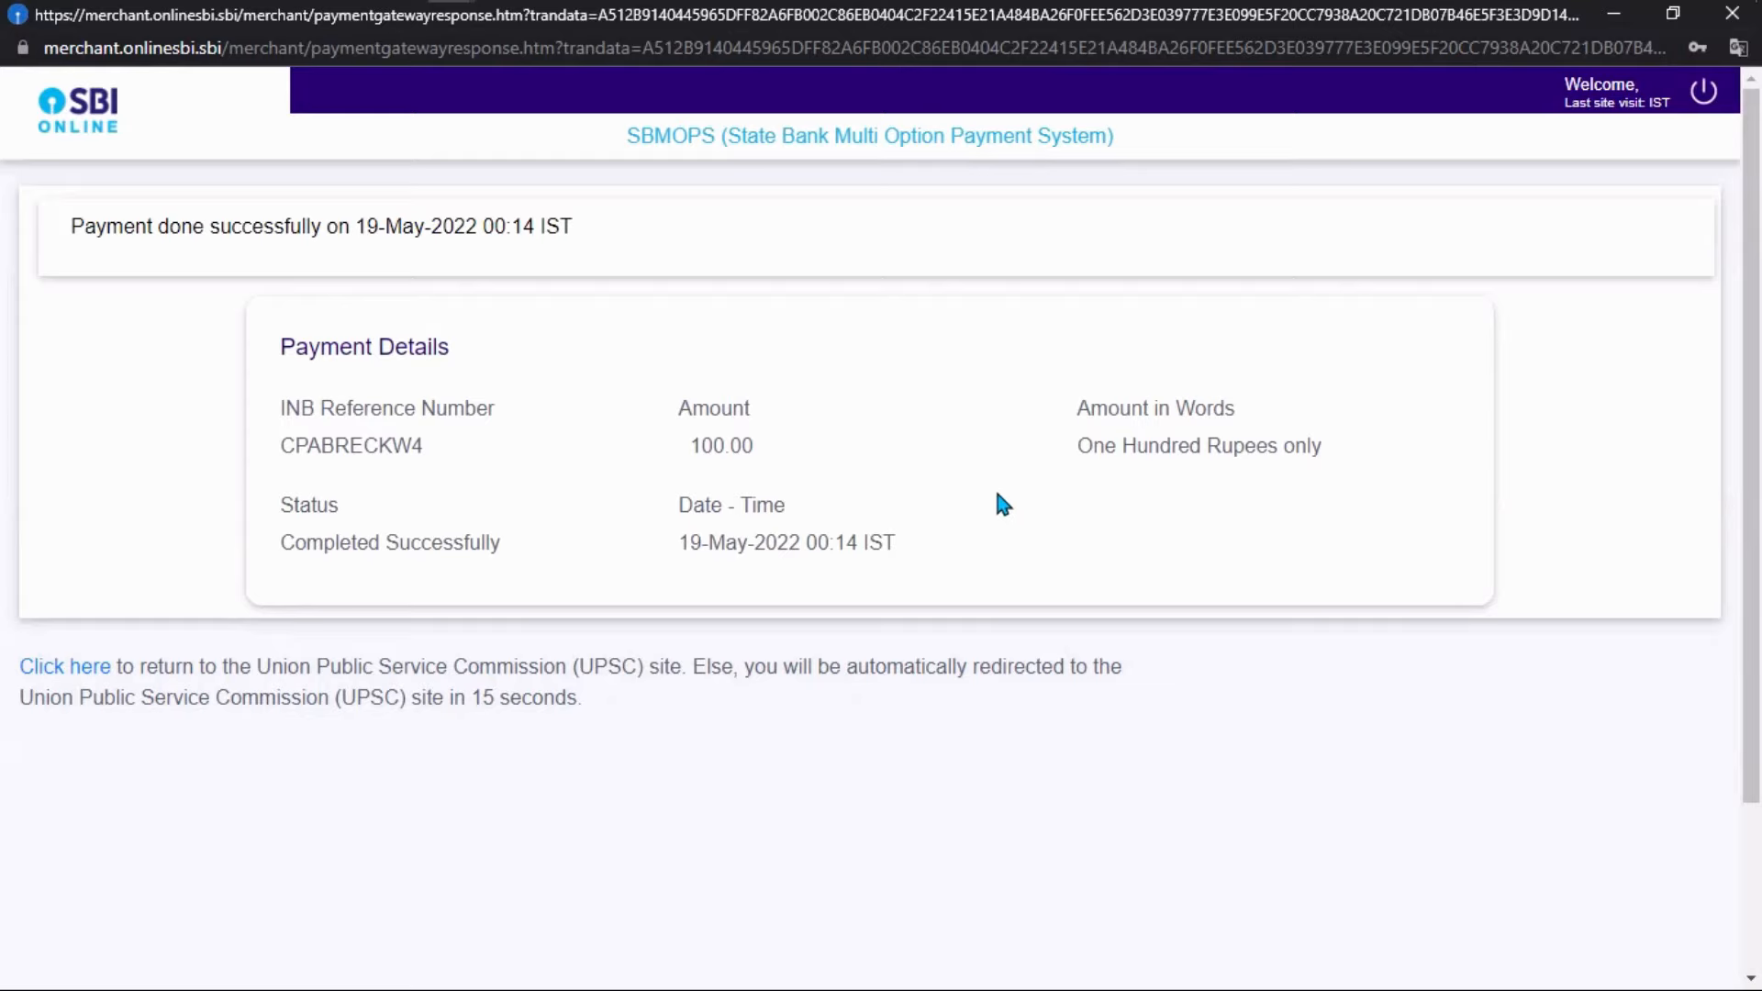
pyautogui.moveTo(286, 546); pyautogui.dragTo(500, 545)
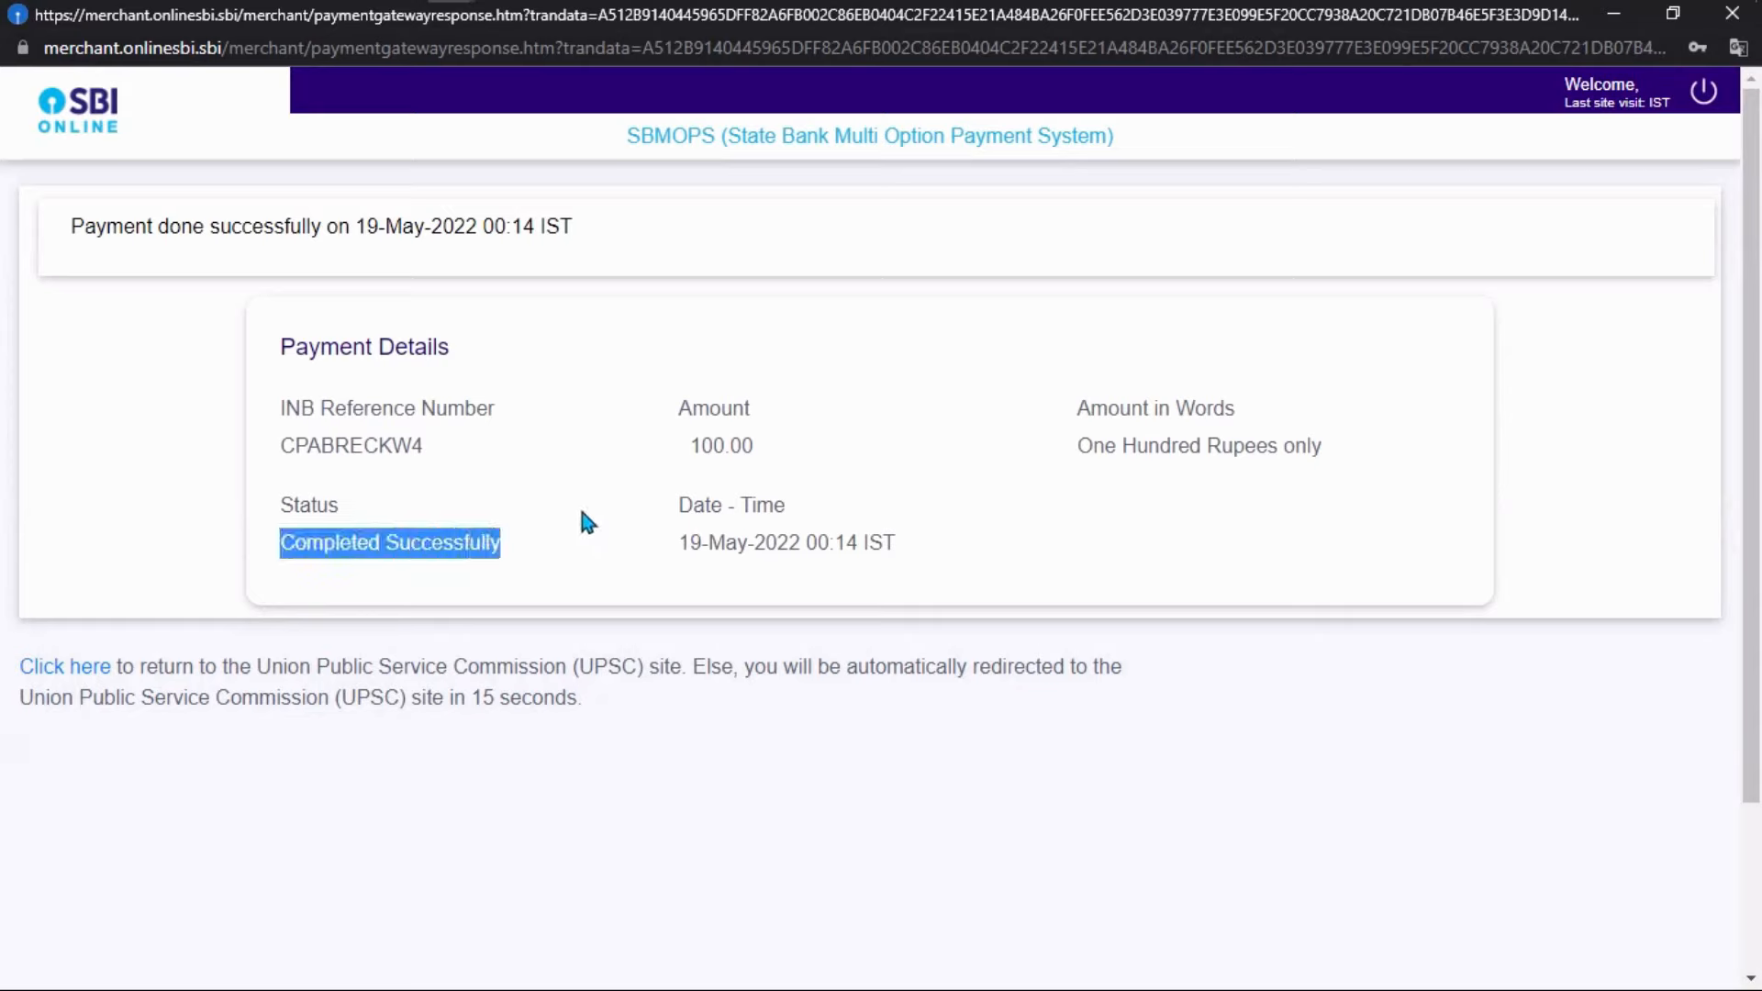
pyautogui.click(1147, 518)
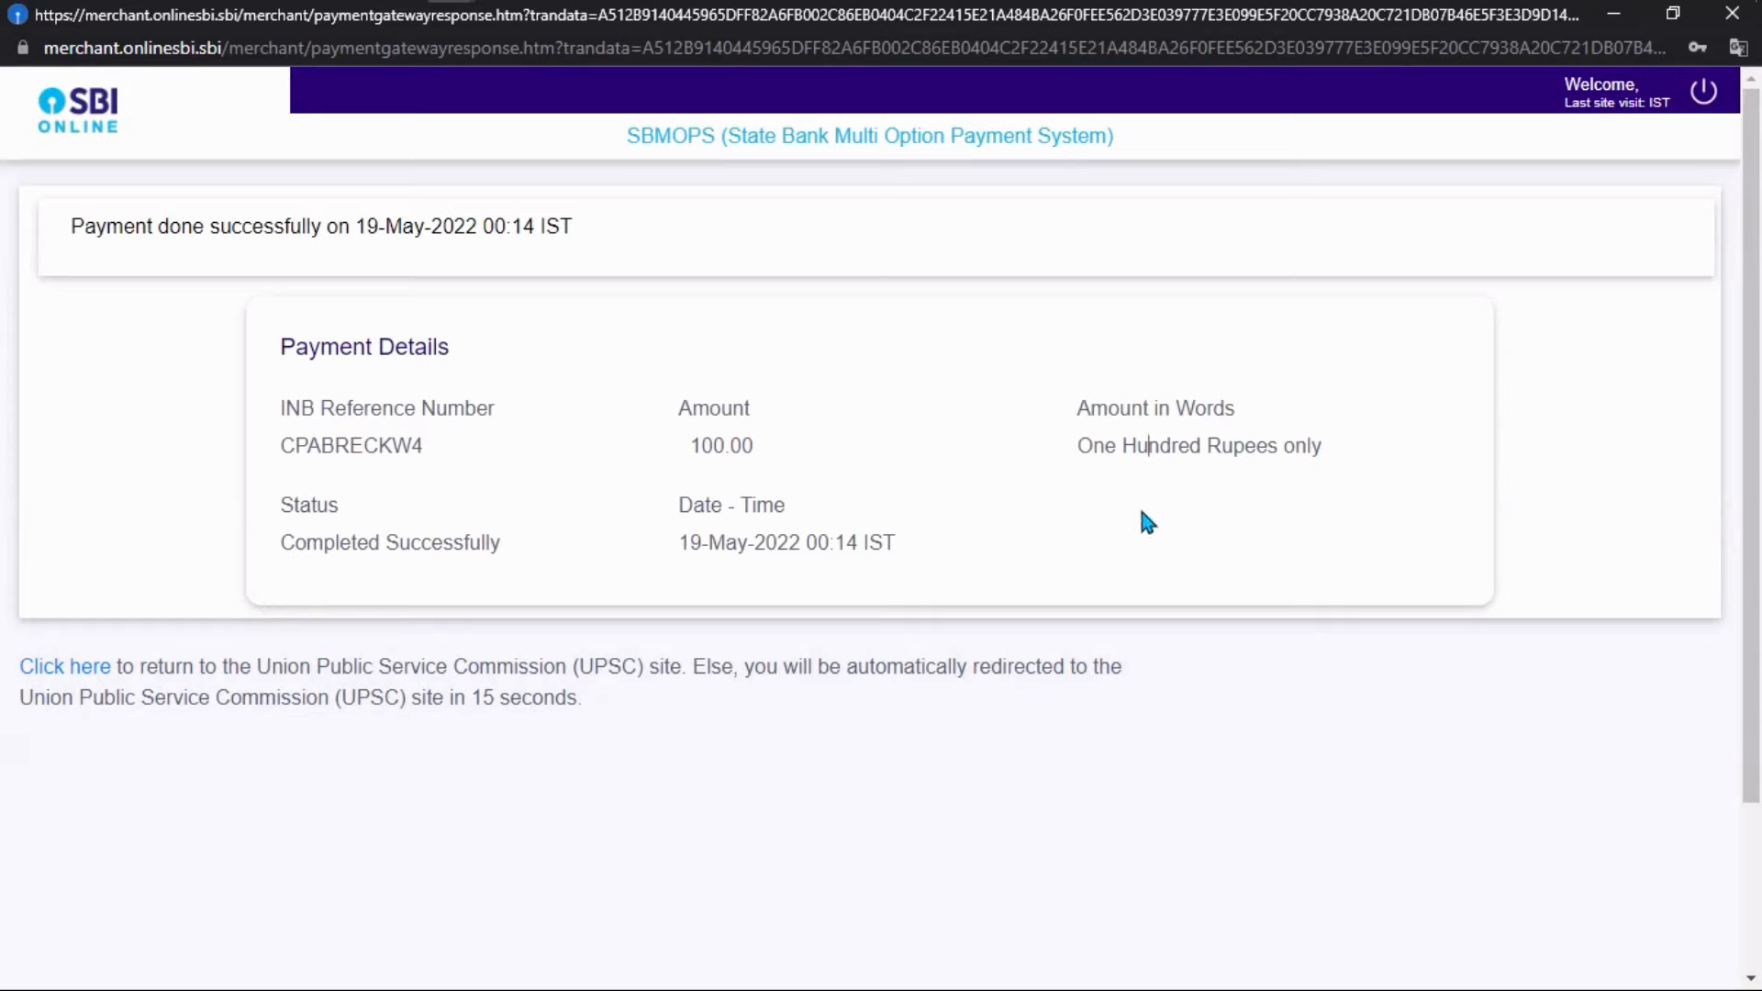
pyautogui.click(103, 669)
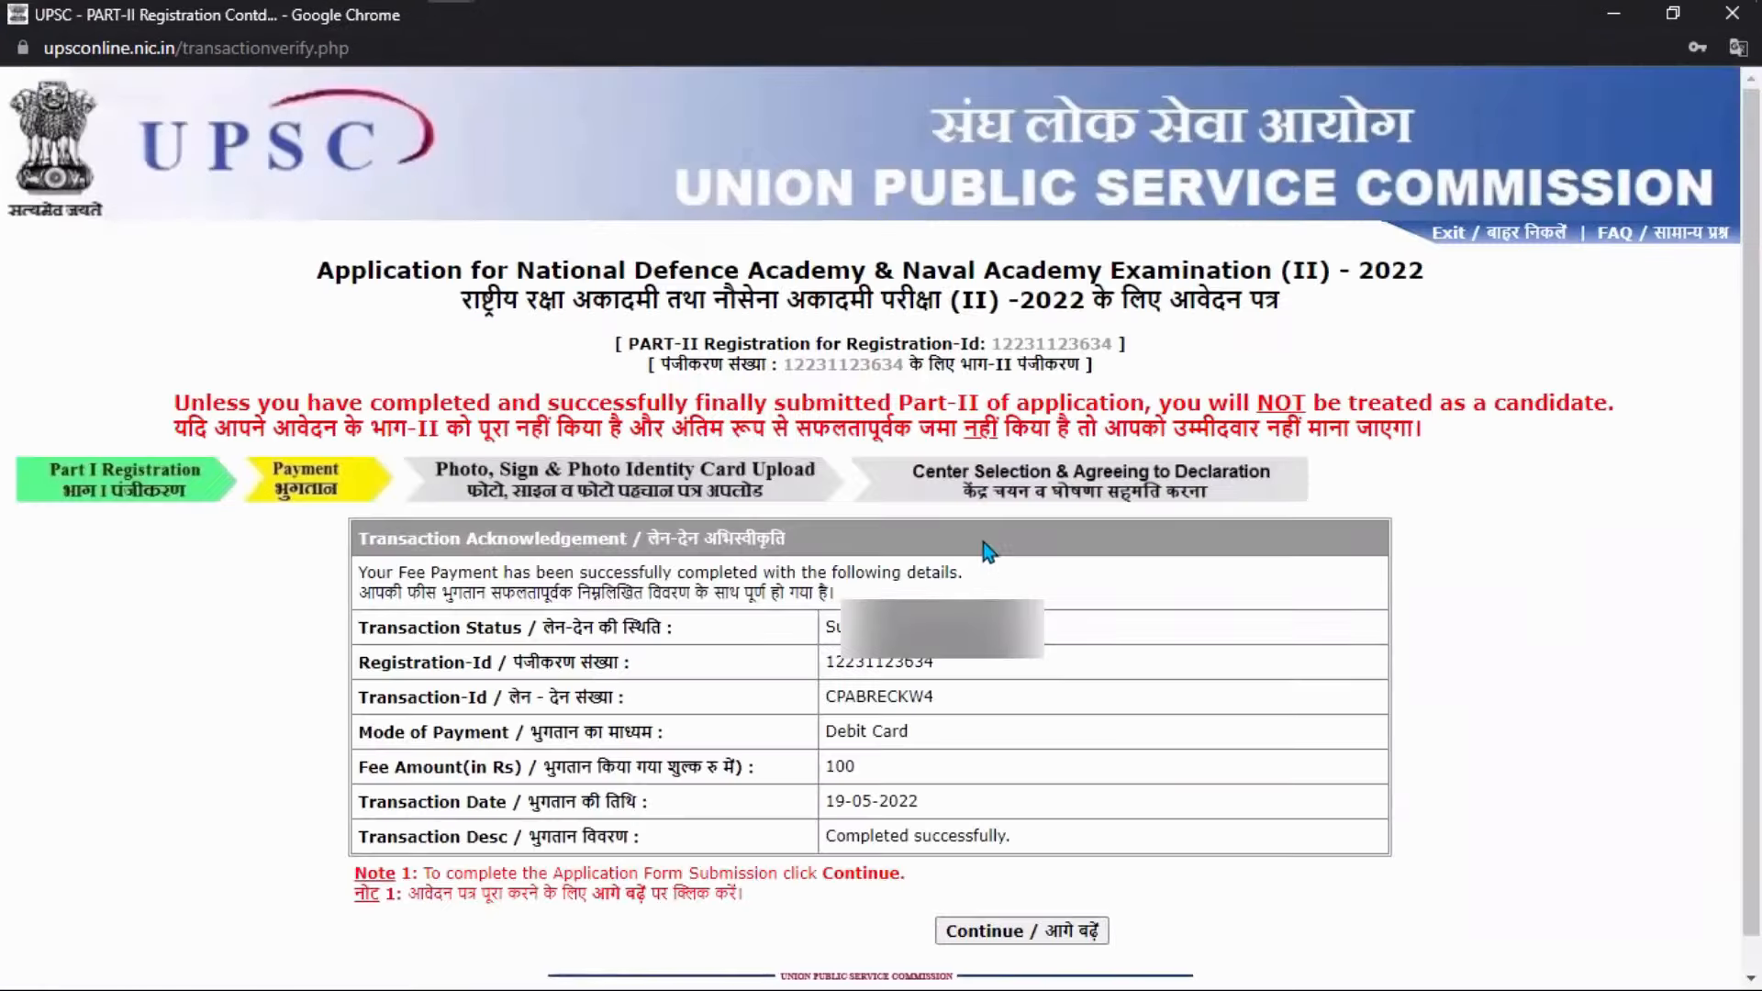
# Check the Transaction Acknowledgement shows Success, then proceed to the photo and signature upload step.
pyautogui.scroll(-1, 823, 613)
pyautogui.moveTo(830, 597); pyautogui.dragTo(889, 595)
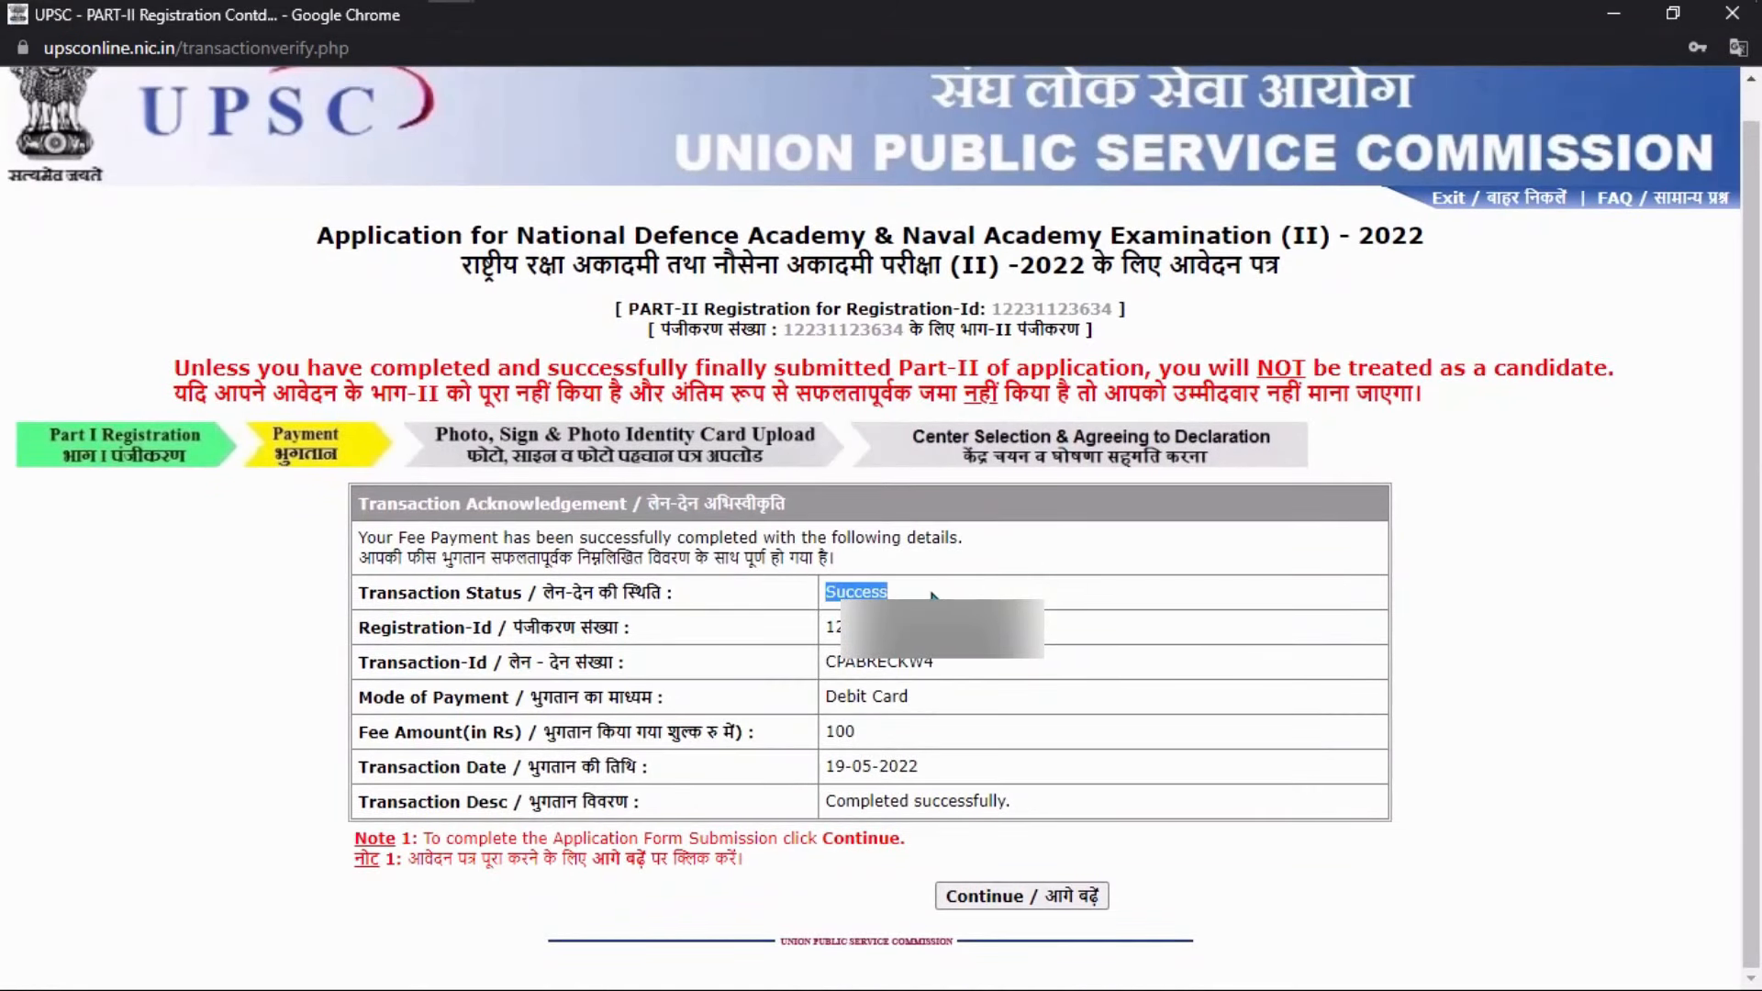
pyautogui.click(928, 590)
pyautogui.click(998, 899)
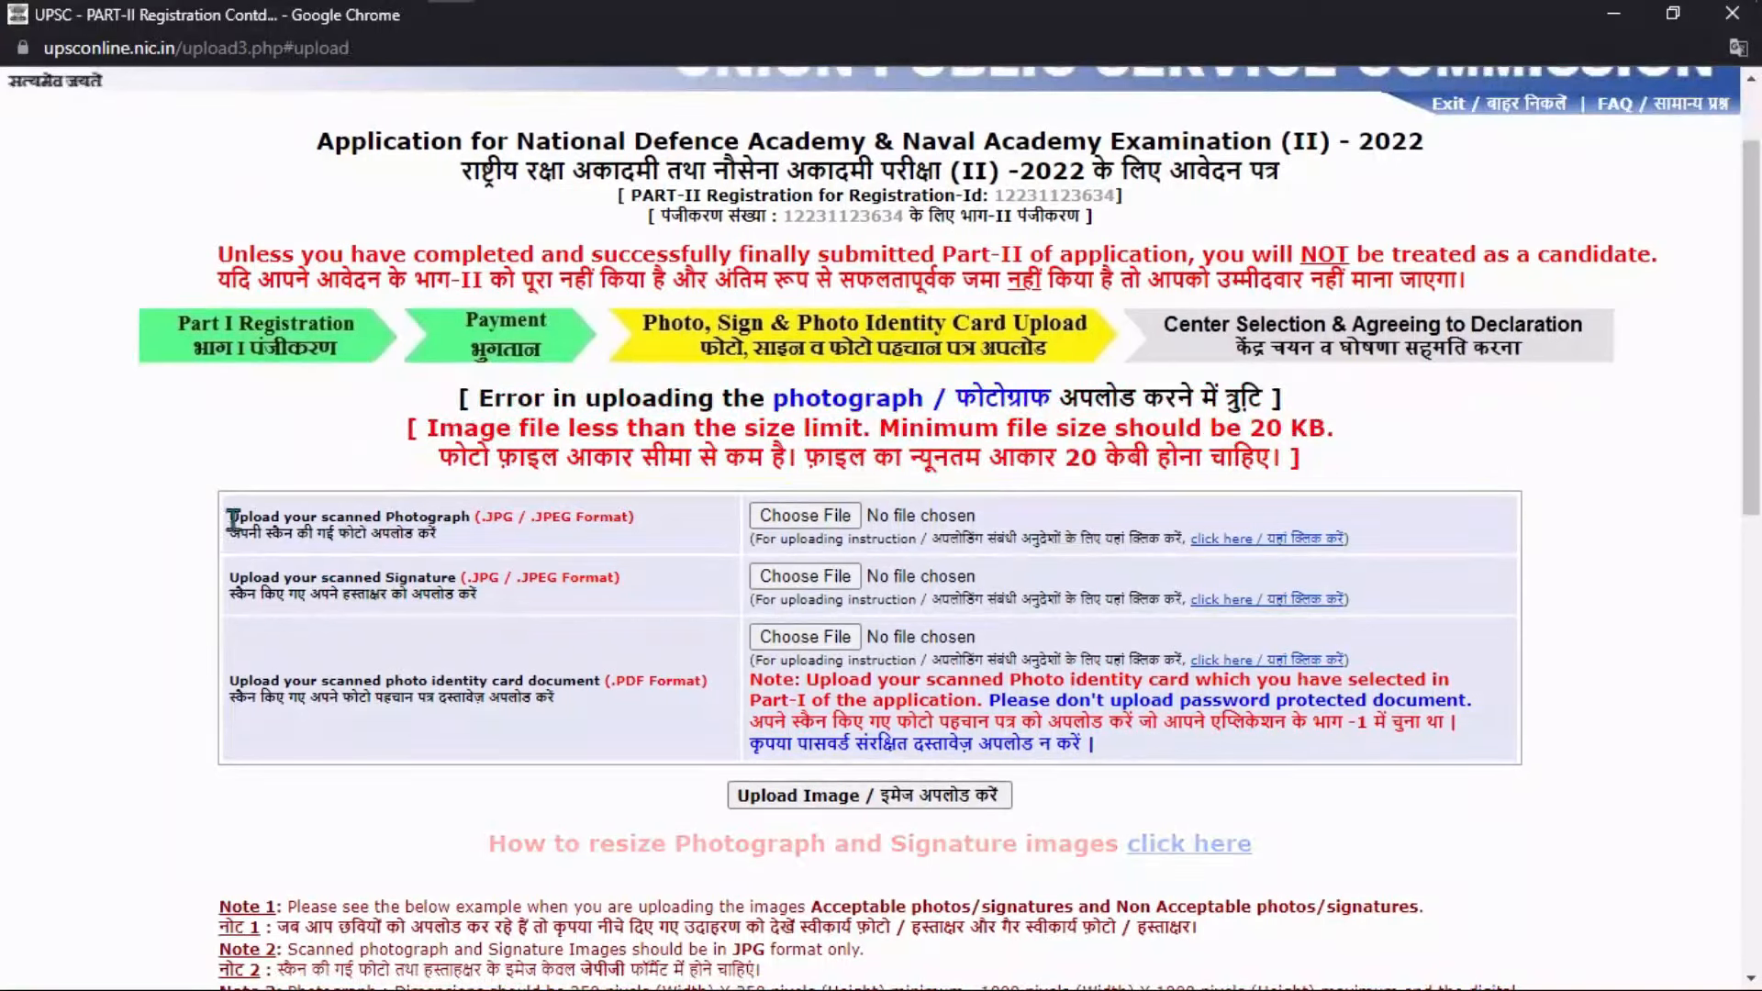
# Review the photograph, signature and identity card upload labels.
pyautogui.moveTo(233, 520); pyautogui.dragTo(469, 516)
pyautogui.click(469, 516)
pyautogui.moveTo(231, 580); pyautogui.dragTo(457, 576)
pyautogui.click(458, 577)
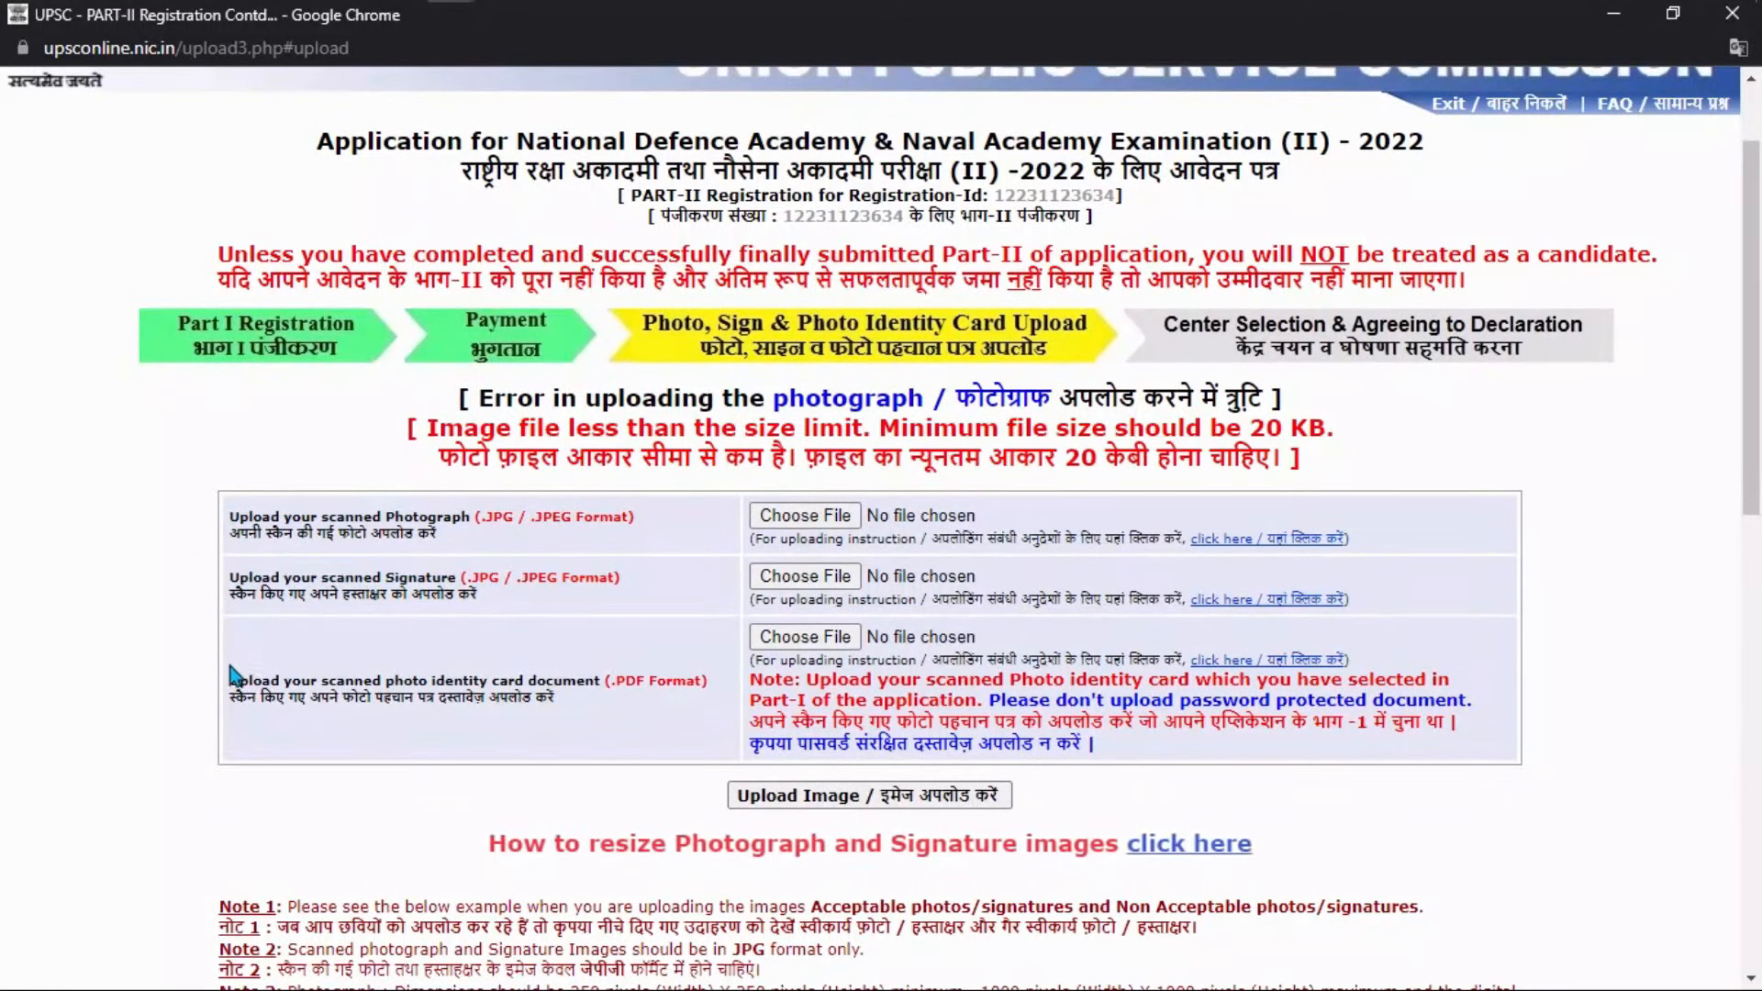
pyautogui.moveTo(231, 681); pyautogui.dragTo(487, 680)
pyautogui.click(554, 680)
# Read the 350×350 pixel, signature and PDF format notes, then switch to the Registration Slip window.
pyautogui.scroll(-4, 1016, 598)
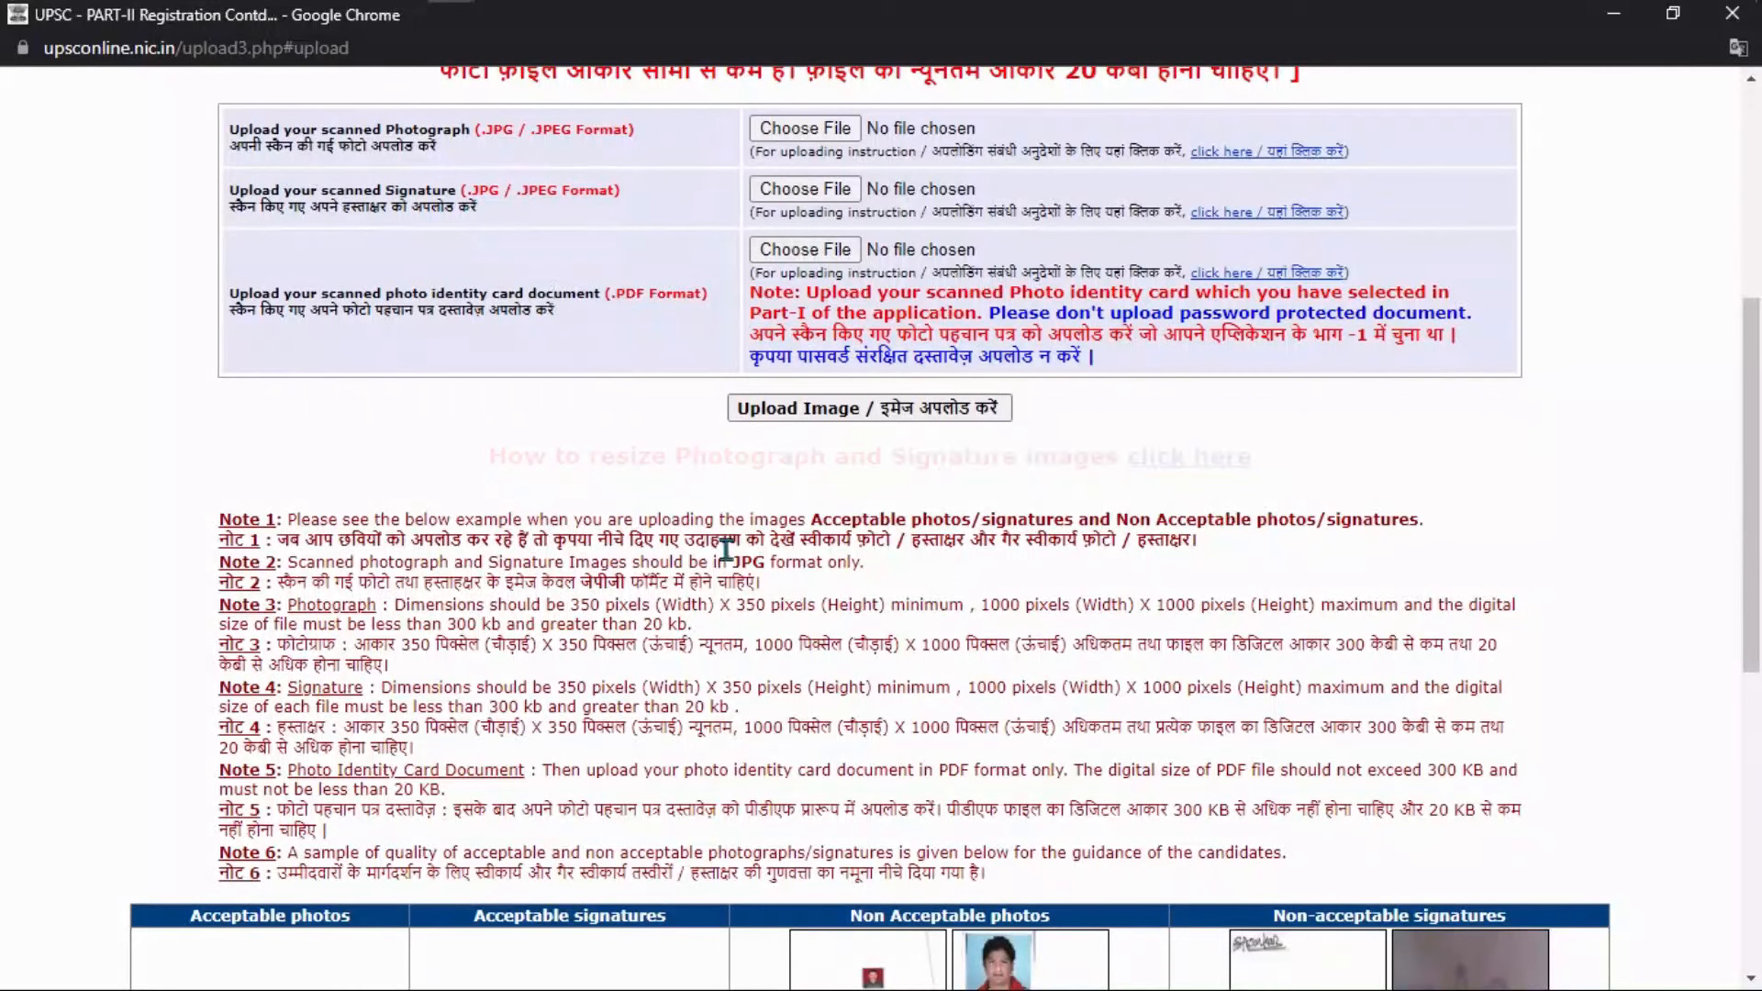
pyautogui.moveTo(571, 607); pyautogui.dragTo(782, 607)
pyautogui.click(526, 612)
pyautogui.scroll(-1, 526, 612)
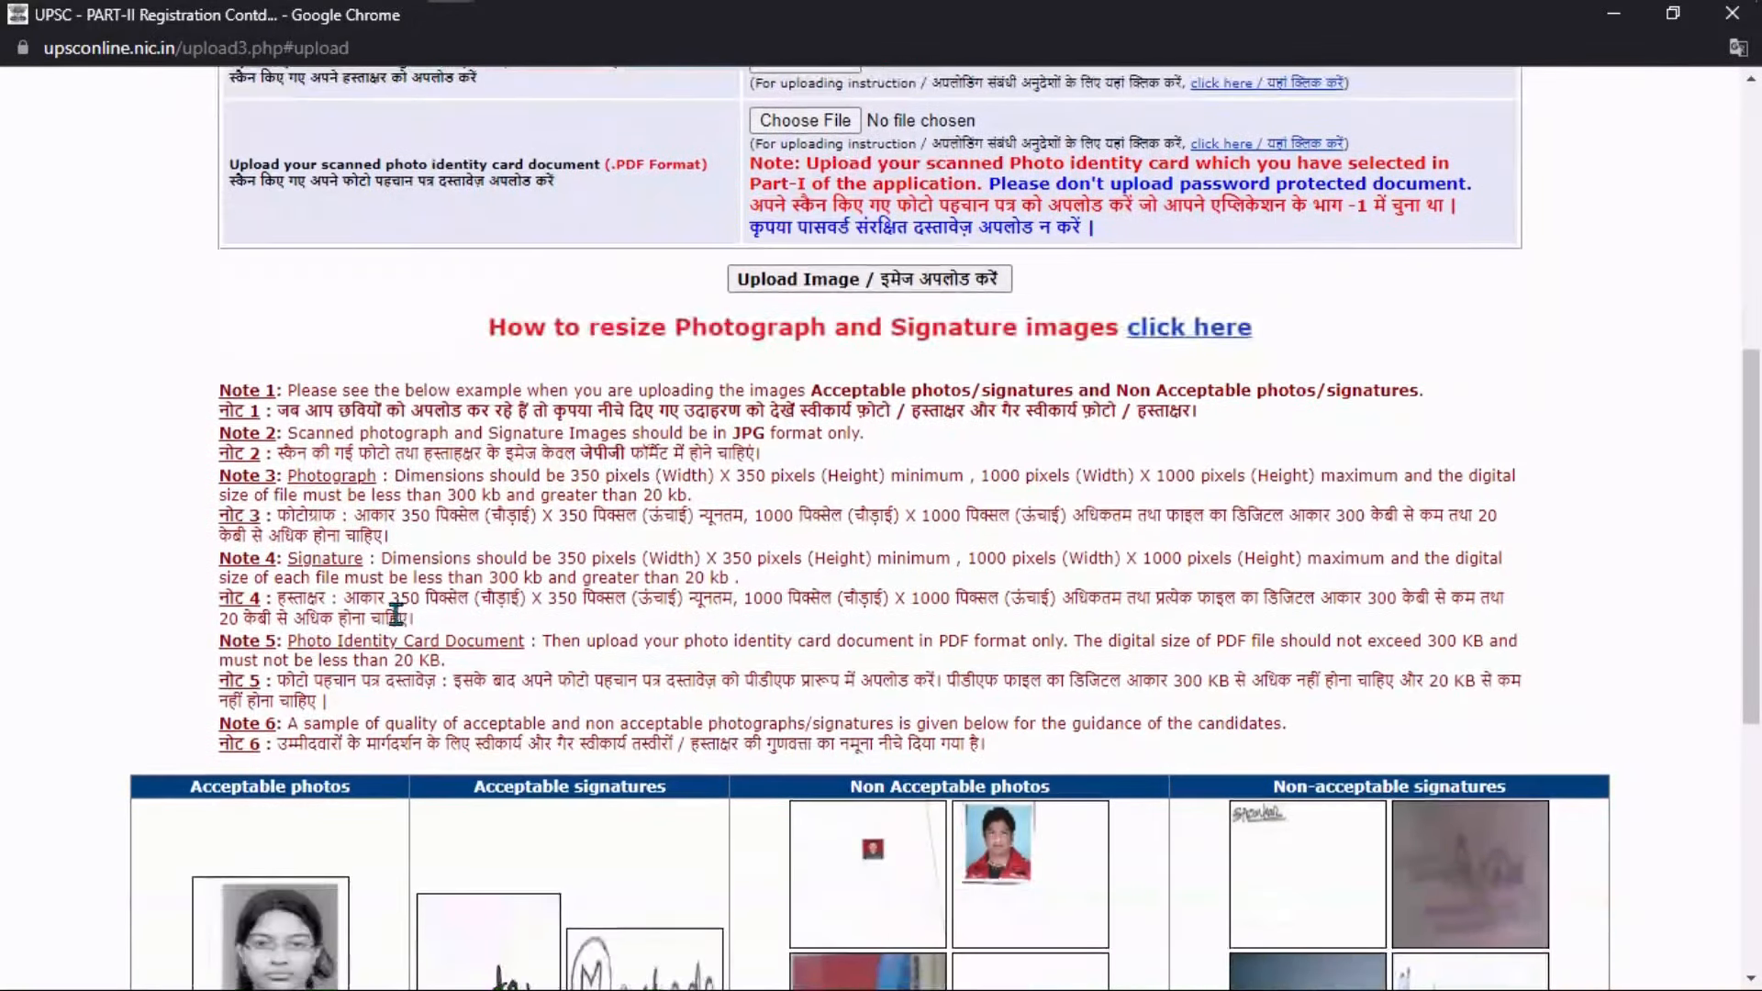
pyautogui.moveTo(287, 558)
pyautogui.mouseDown()
pyautogui.moveTo(826, 562)
pyautogui.moveTo(933, 584)
pyautogui.mouseUp()
pyautogui.click(500, 641)
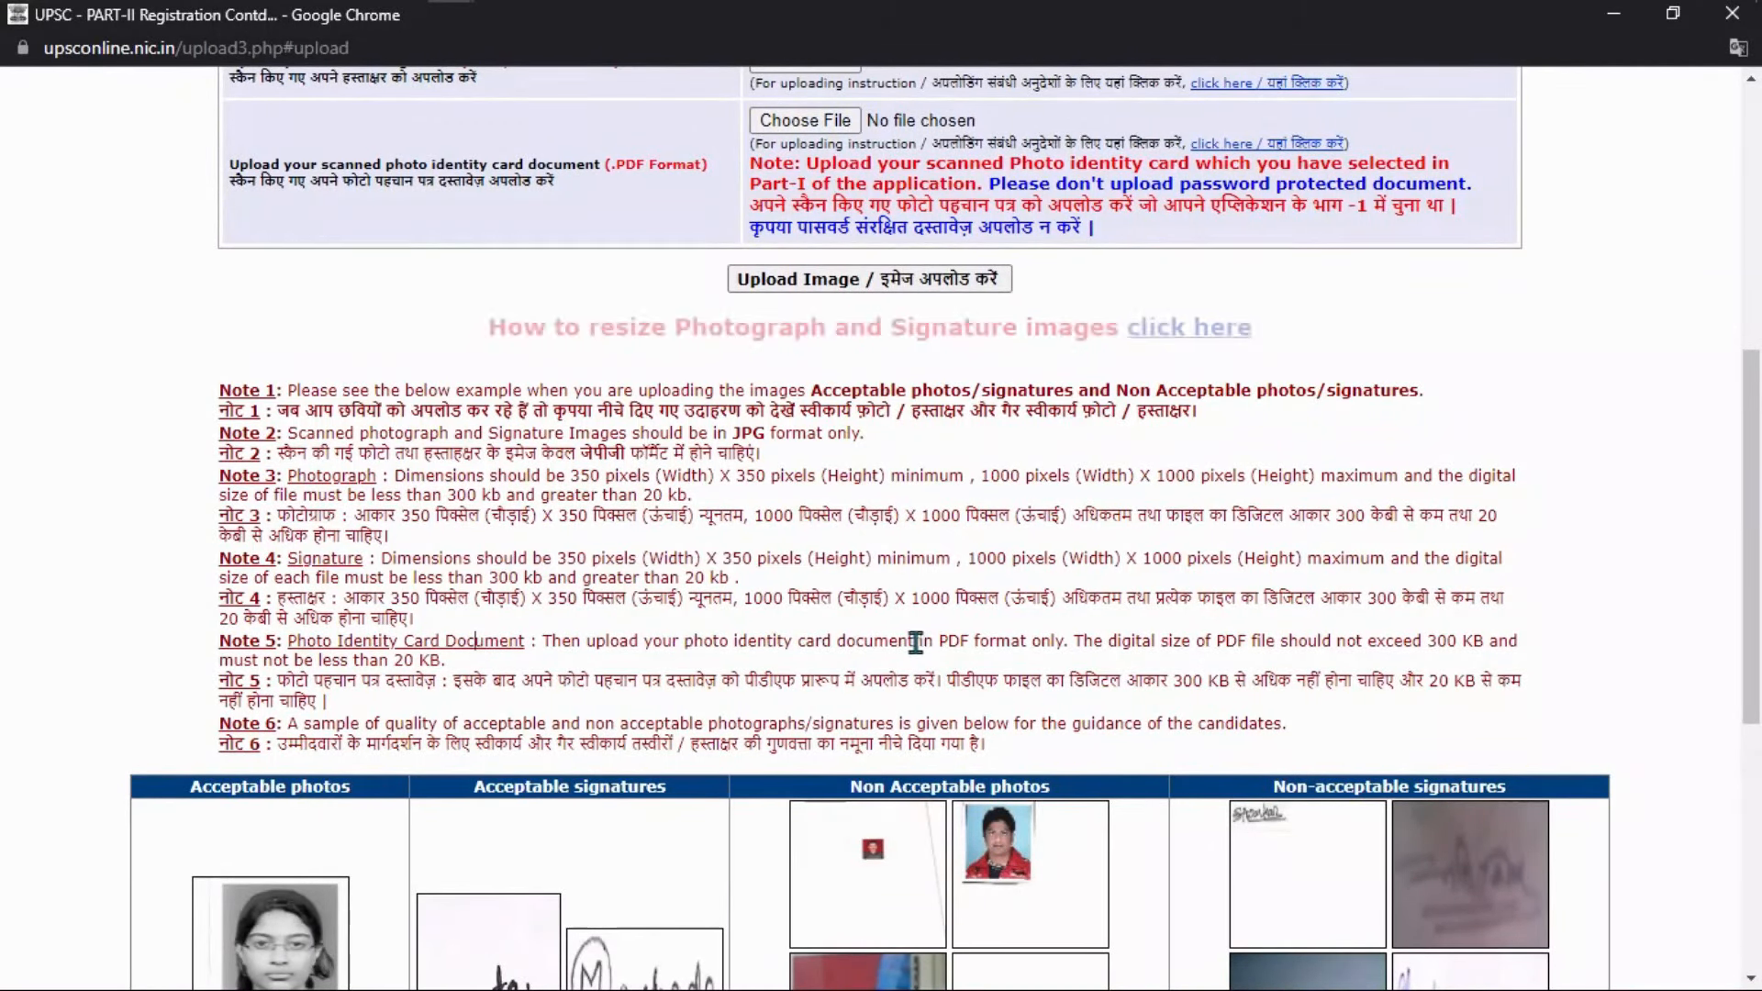
pyautogui.moveTo(922, 641); pyautogui.dragTo(994, 643)
pyautogui.click(993, 643)
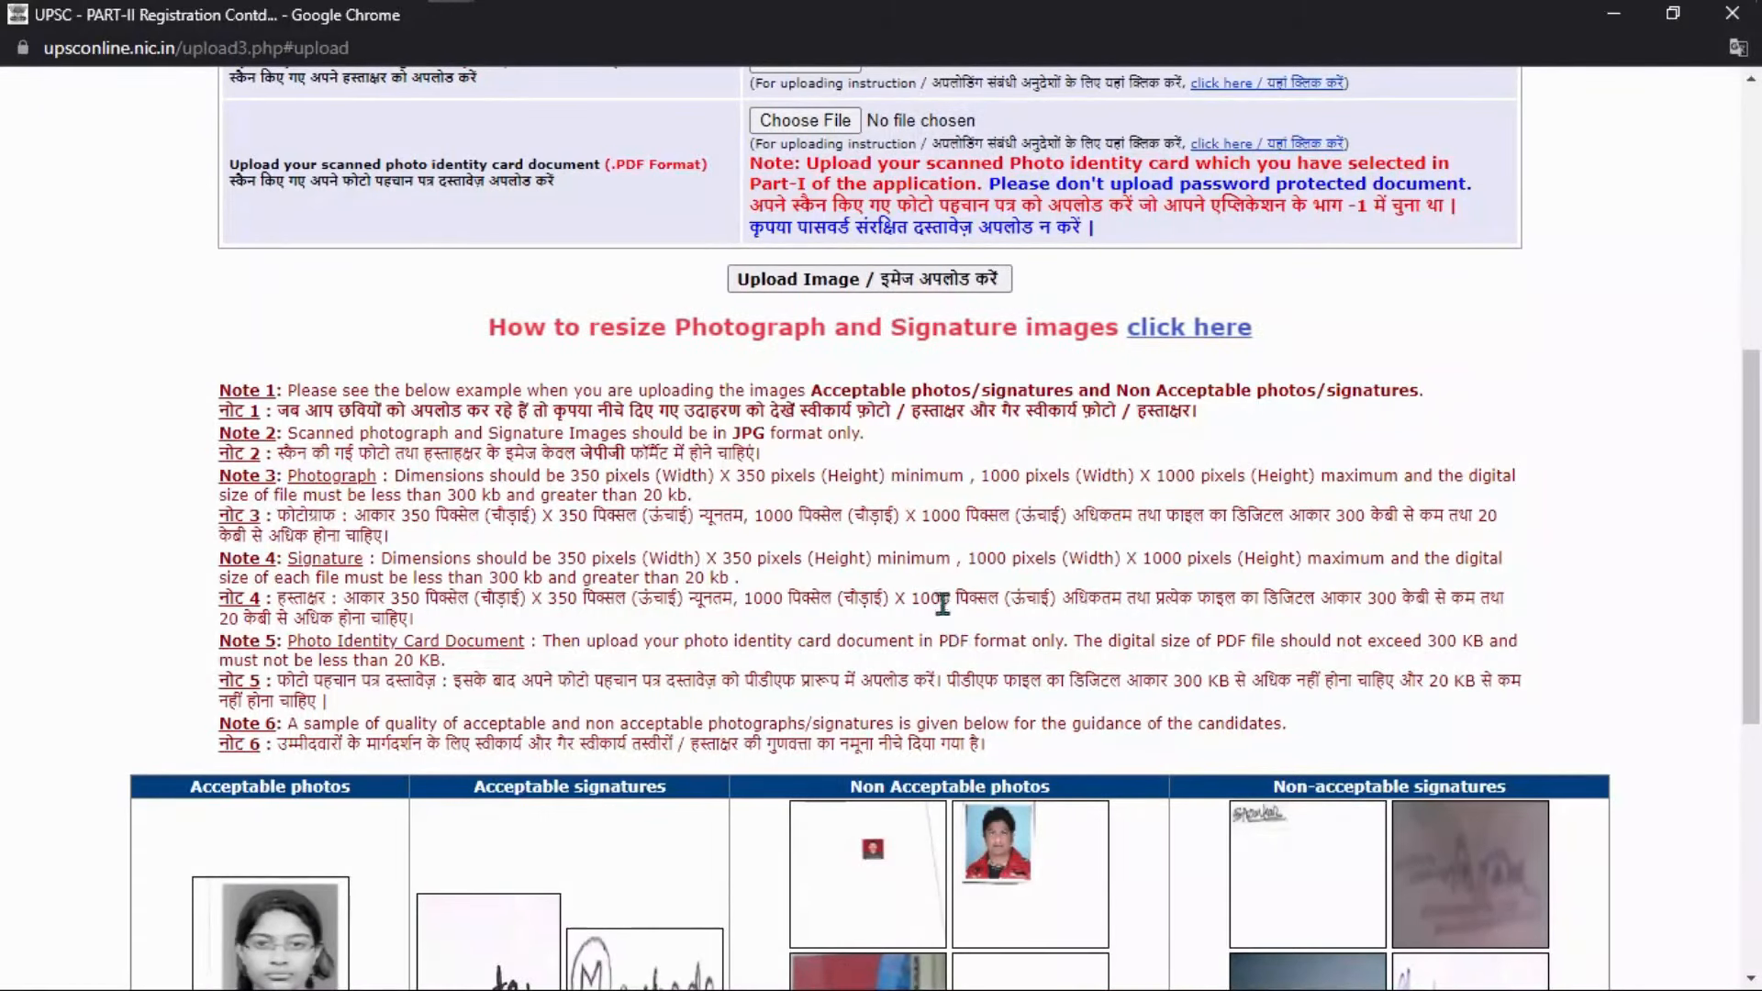
pyautogui.scroll(7, 946, 613)
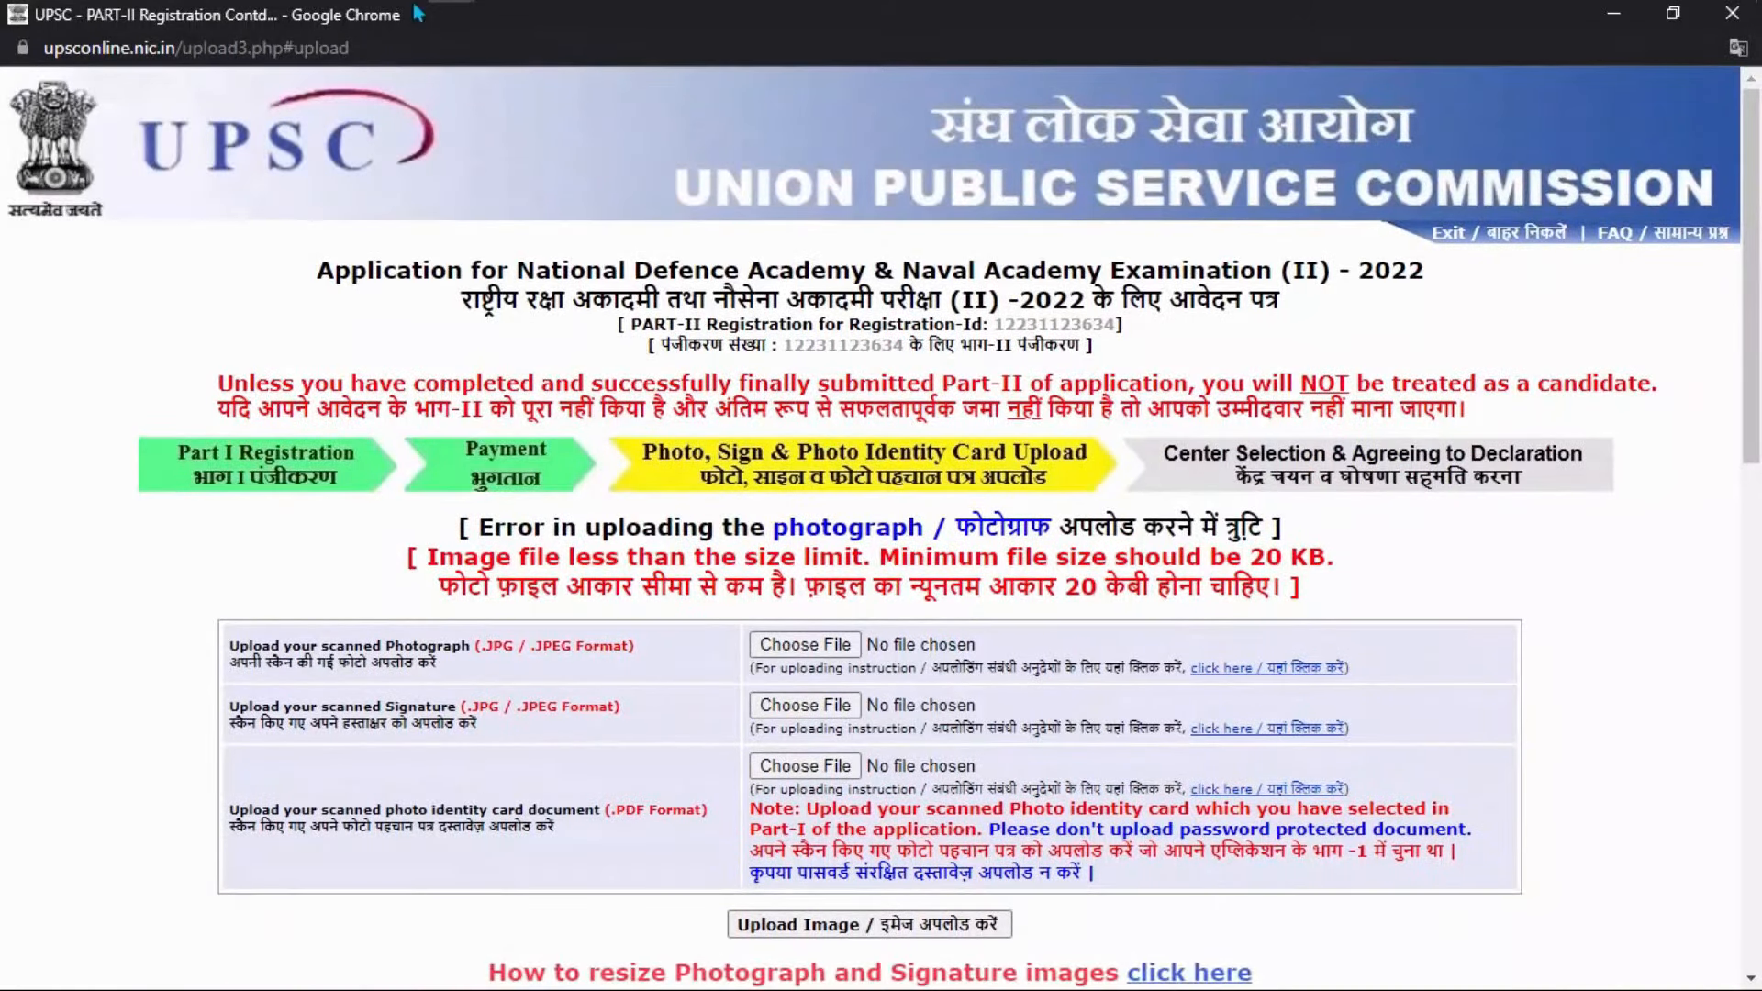
pyautogui.moveTo(450, 26)
pyautogui.click(354, 35)
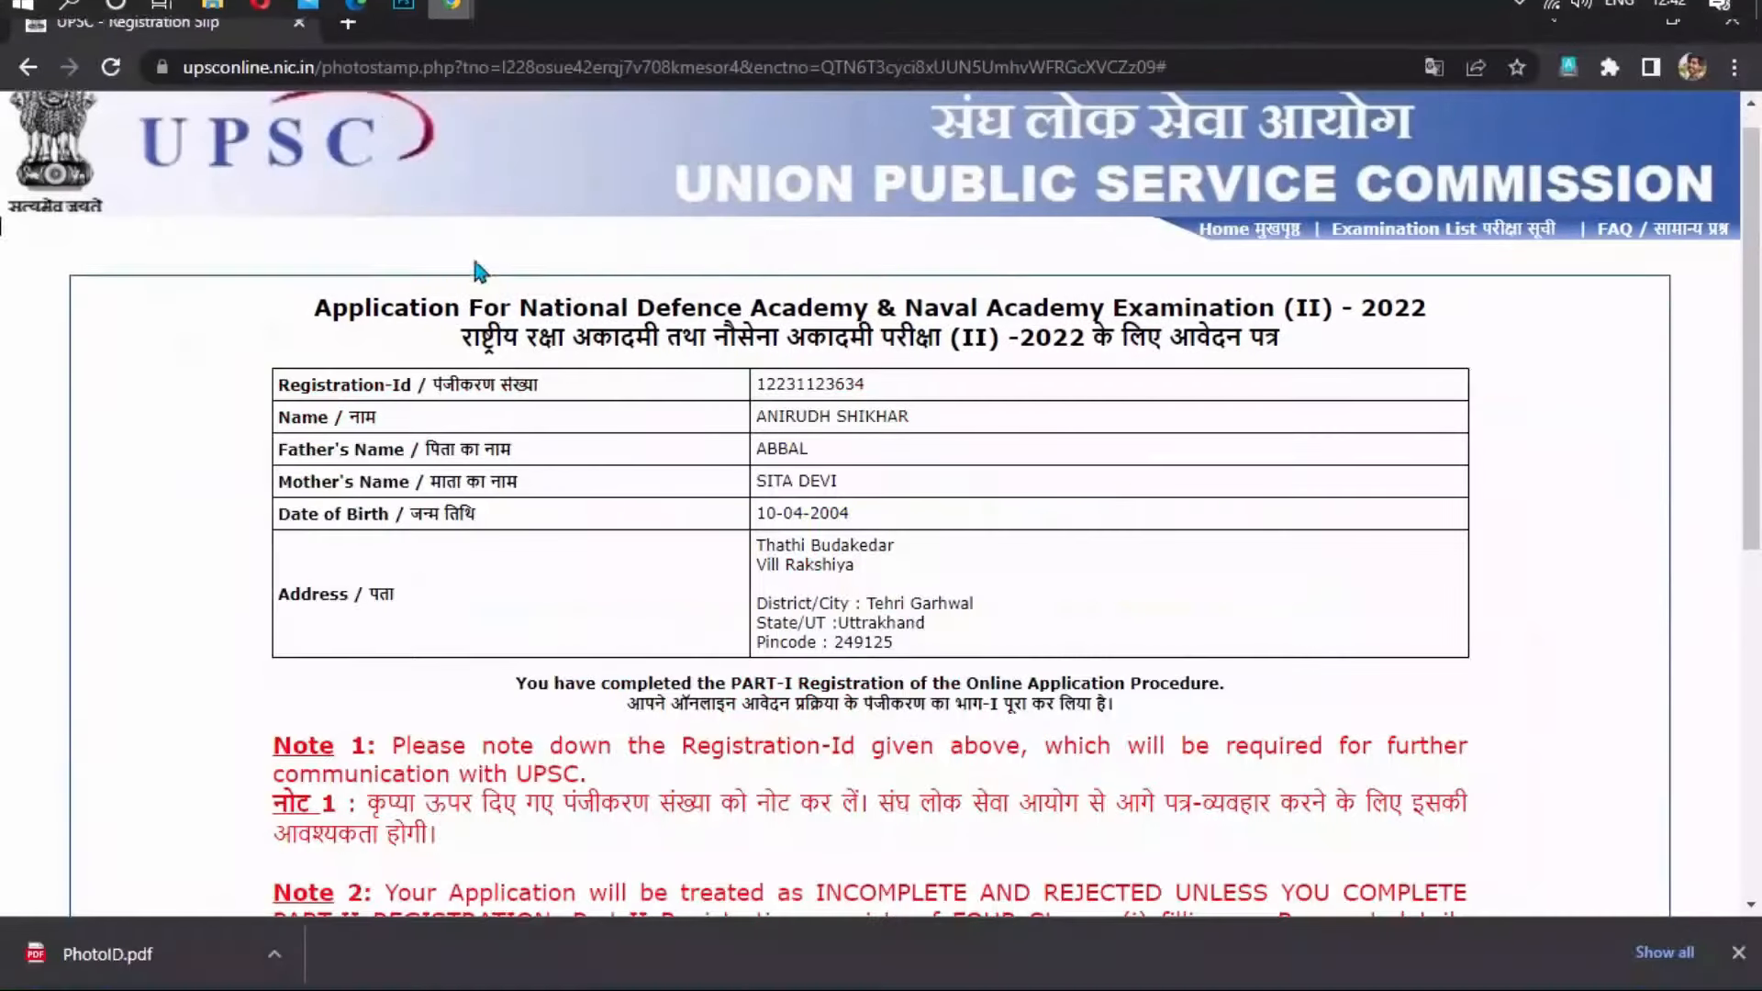
# Search Google for 'img converter' and open online-convert's Image converter to JPG page.
pyautogui.click(355, 36)
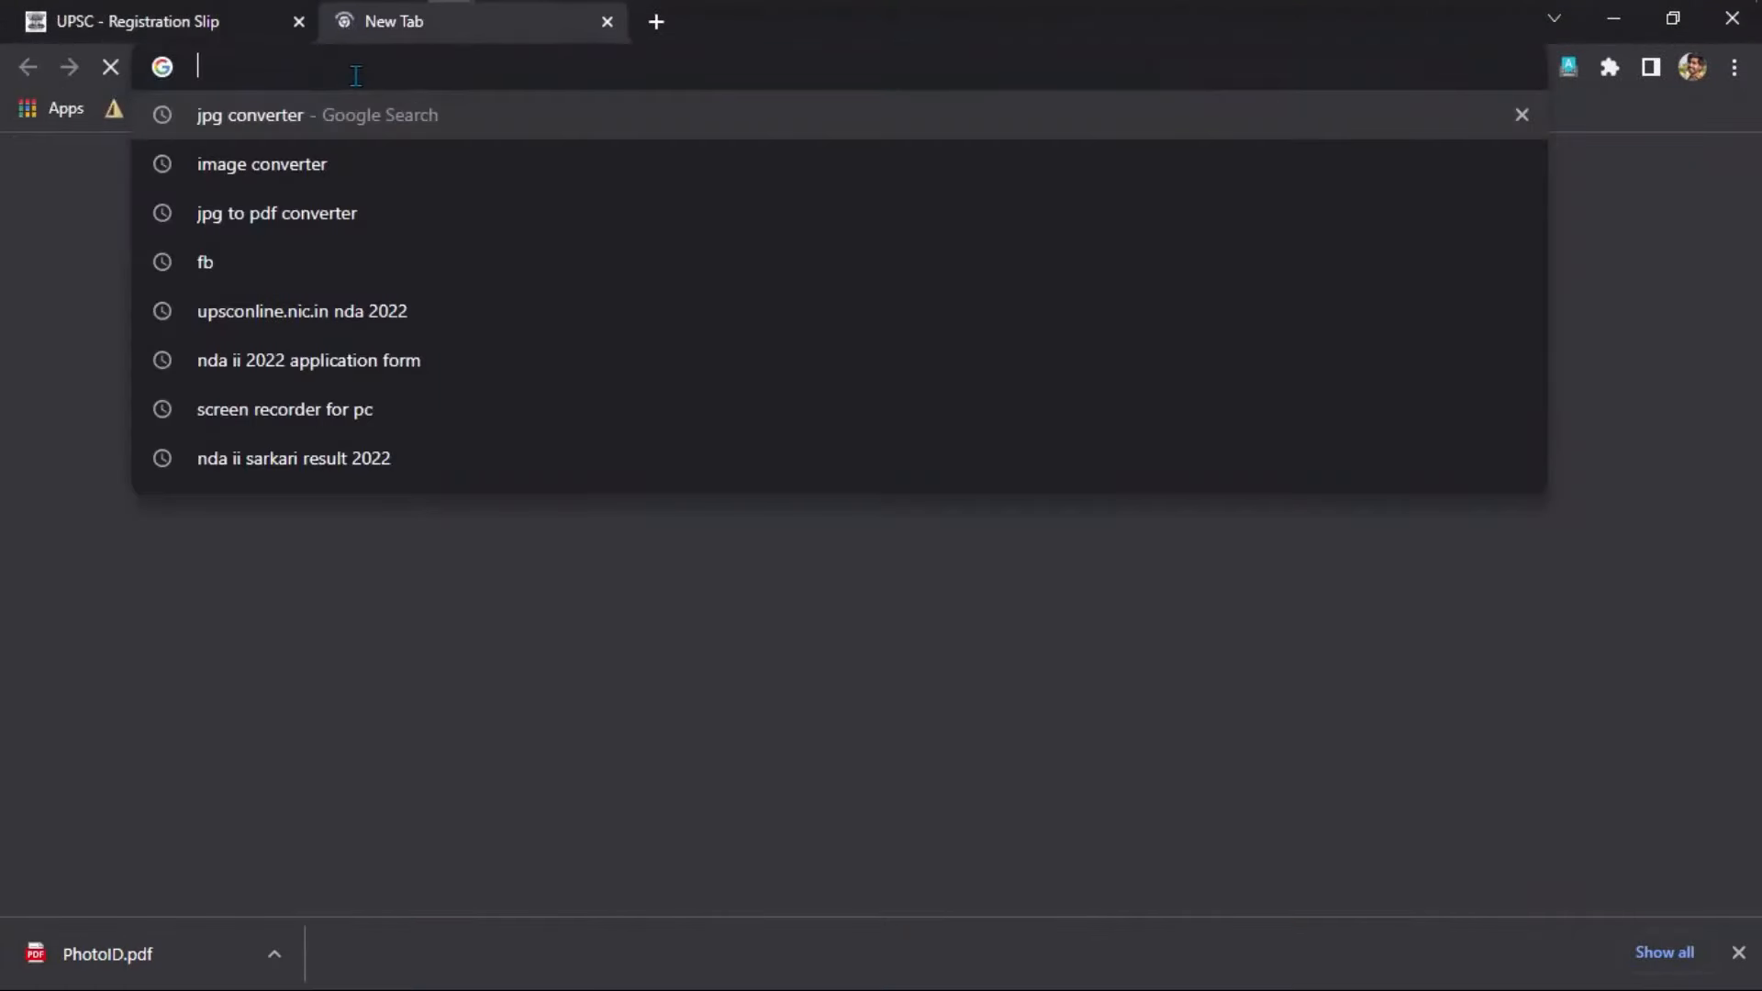
pyautogui.write('img')
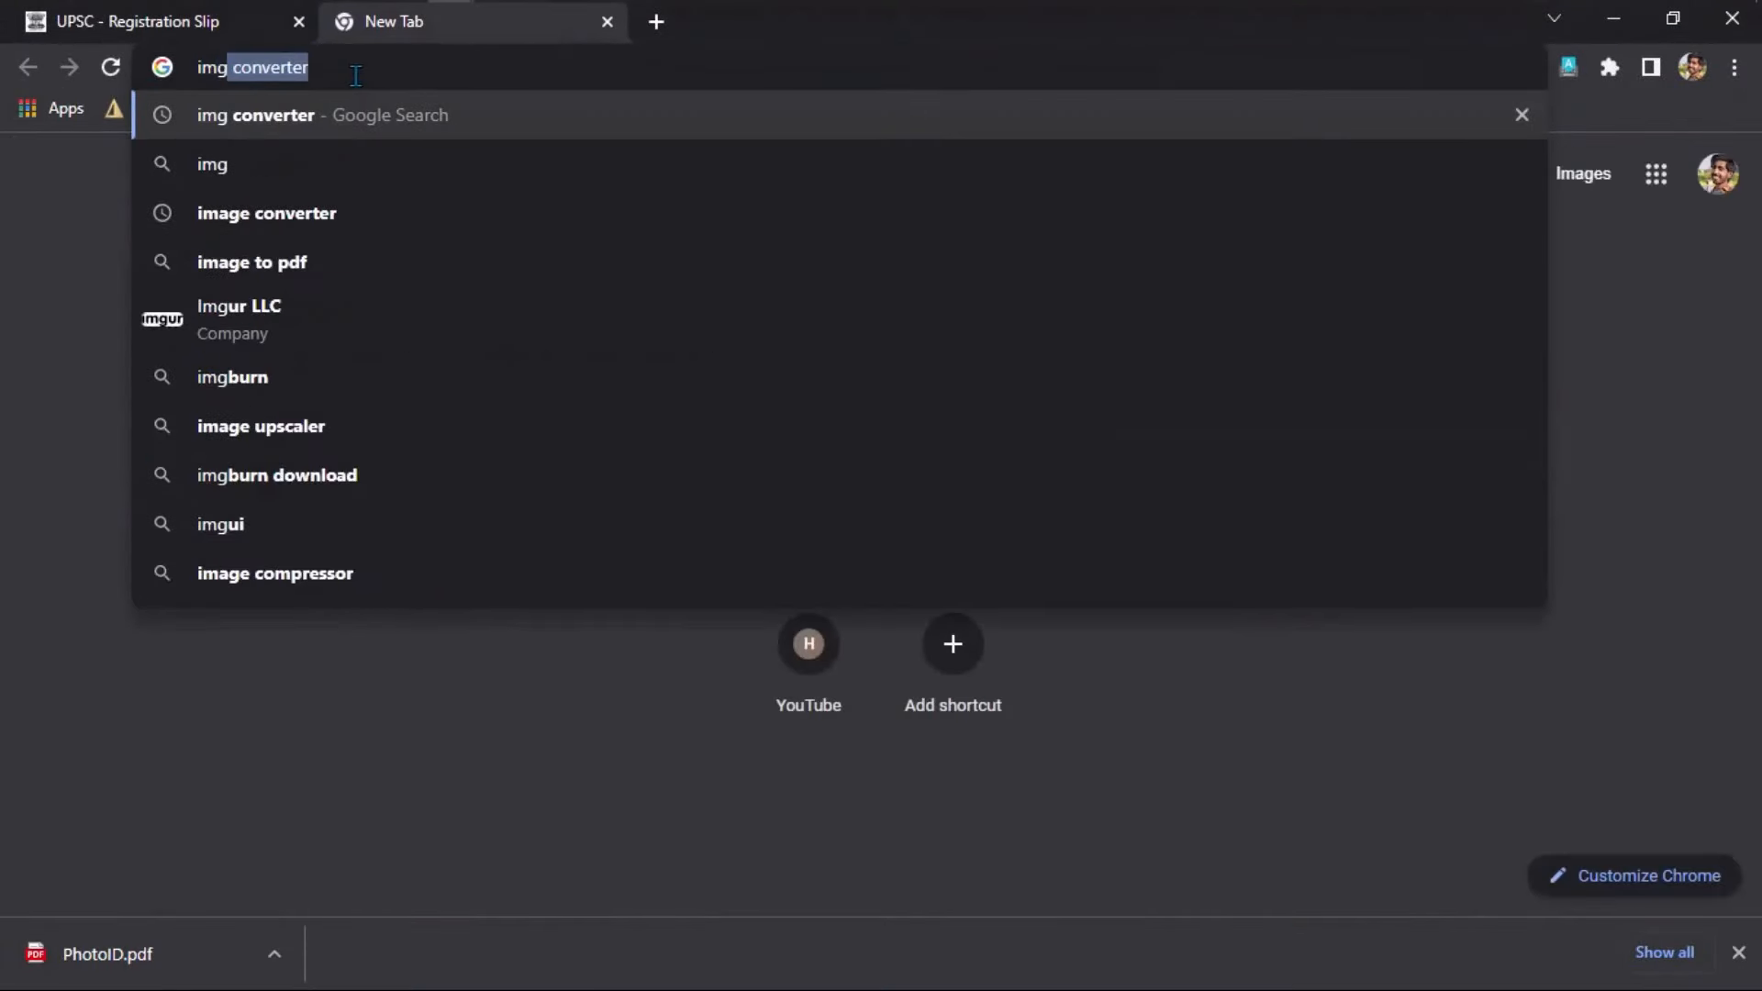
pyautogui.press('Return')
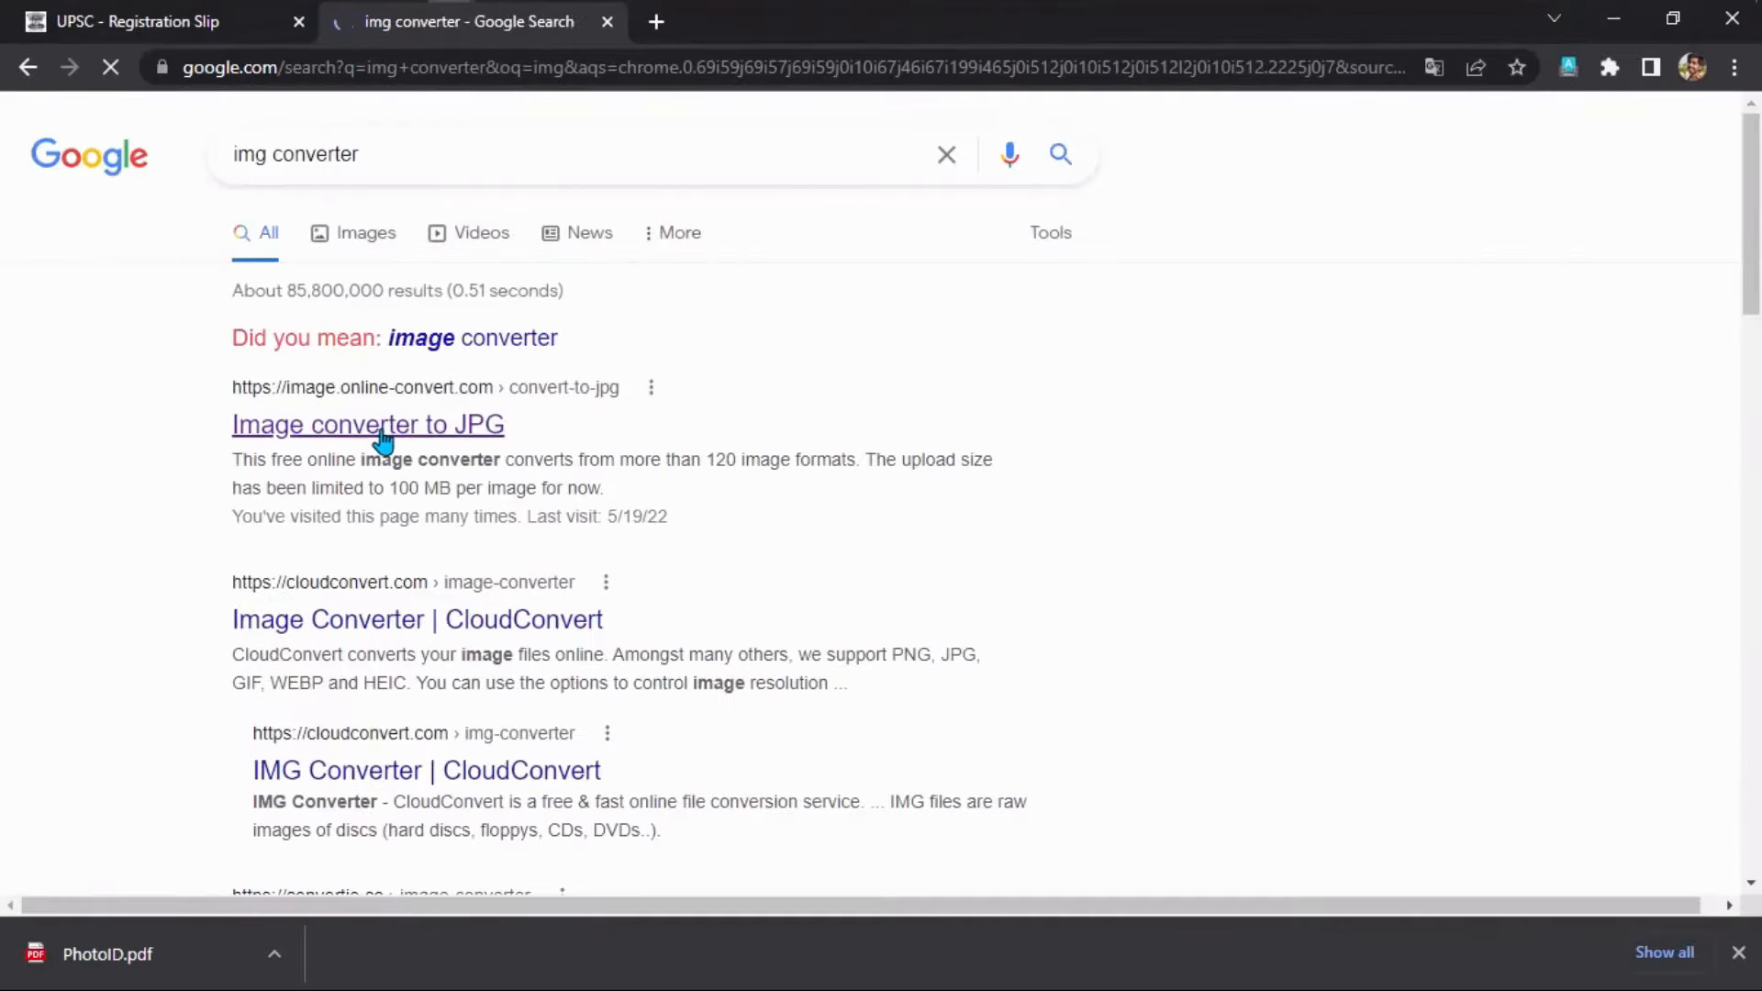
pyautogui.click(382, 429)
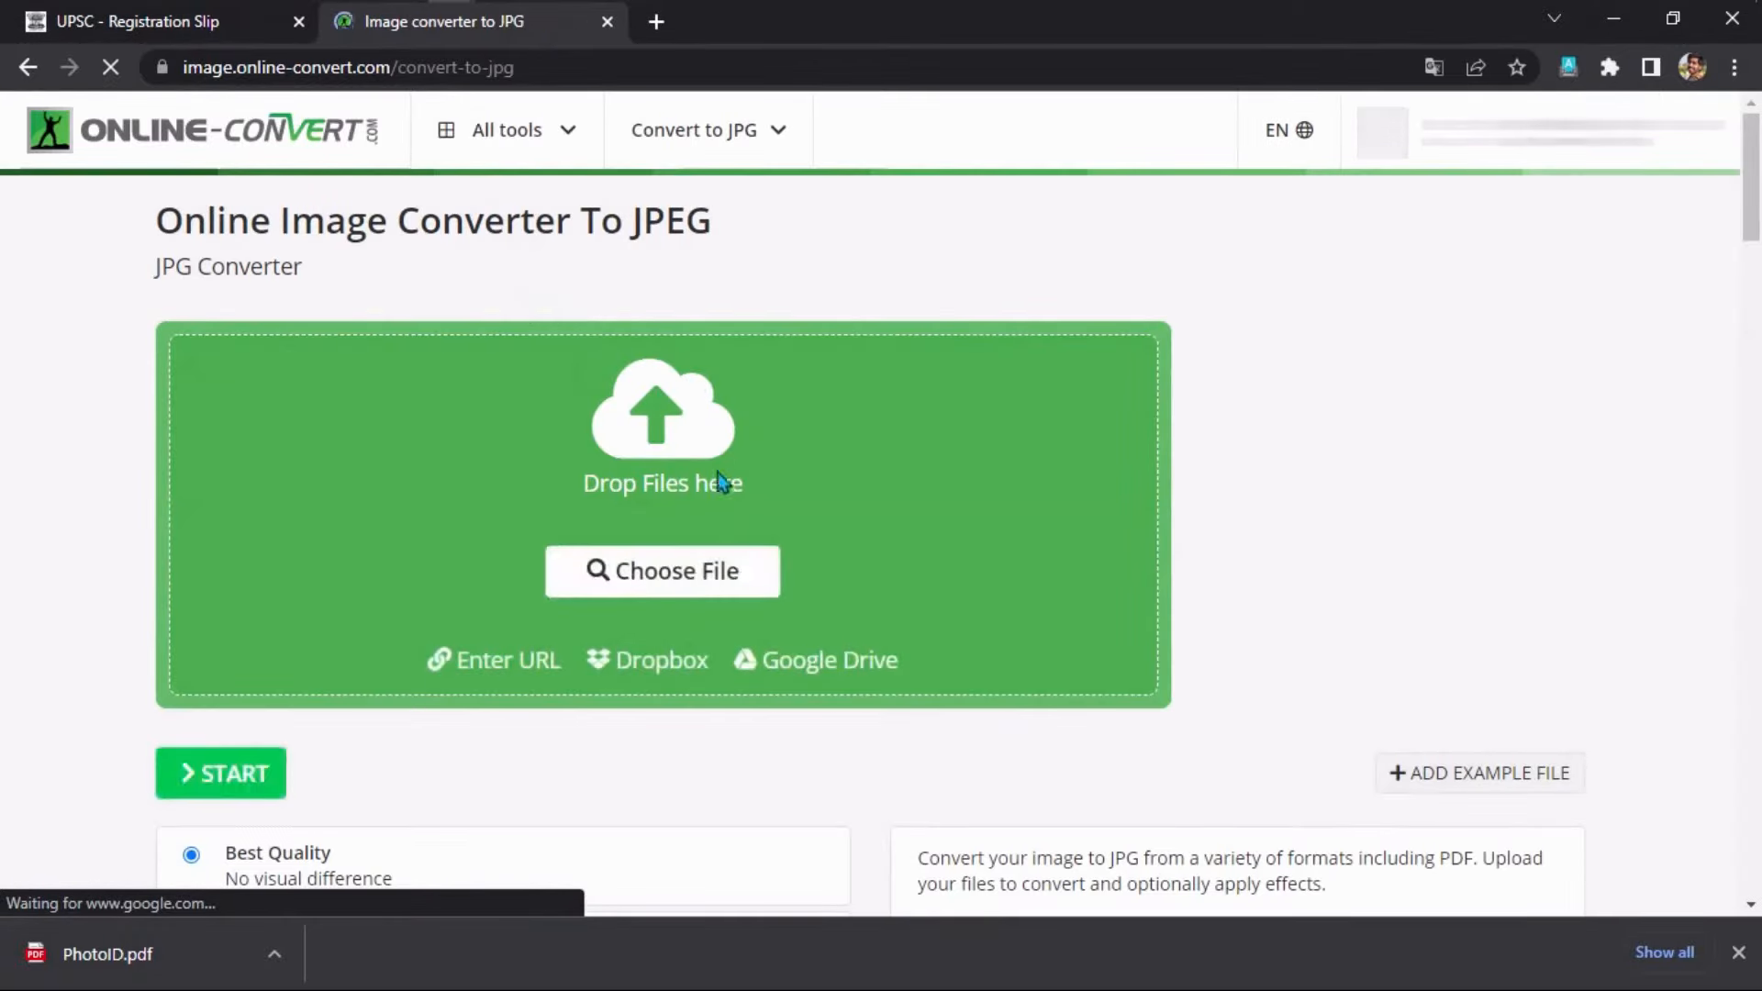
# Upload the image p.jpg (359.05 KB) and set the output quality to 60%.
pyautogui.scroll(-3, 734, 473)
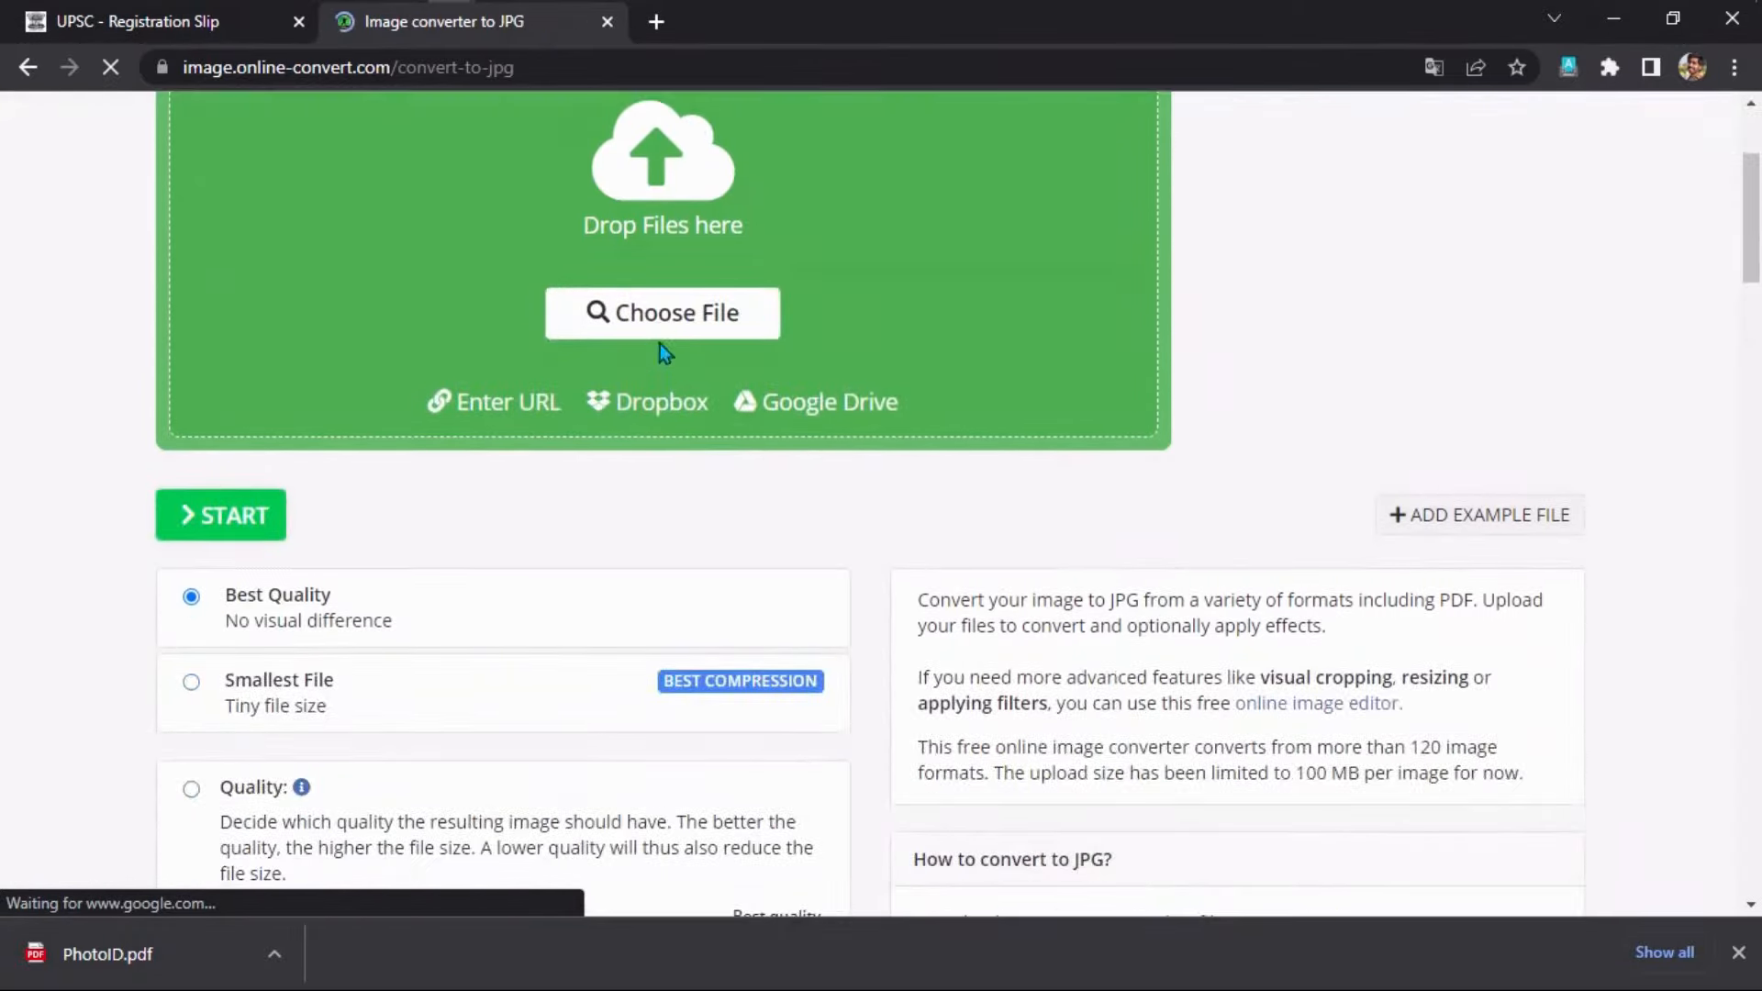
pyautogui.click(715, 446)
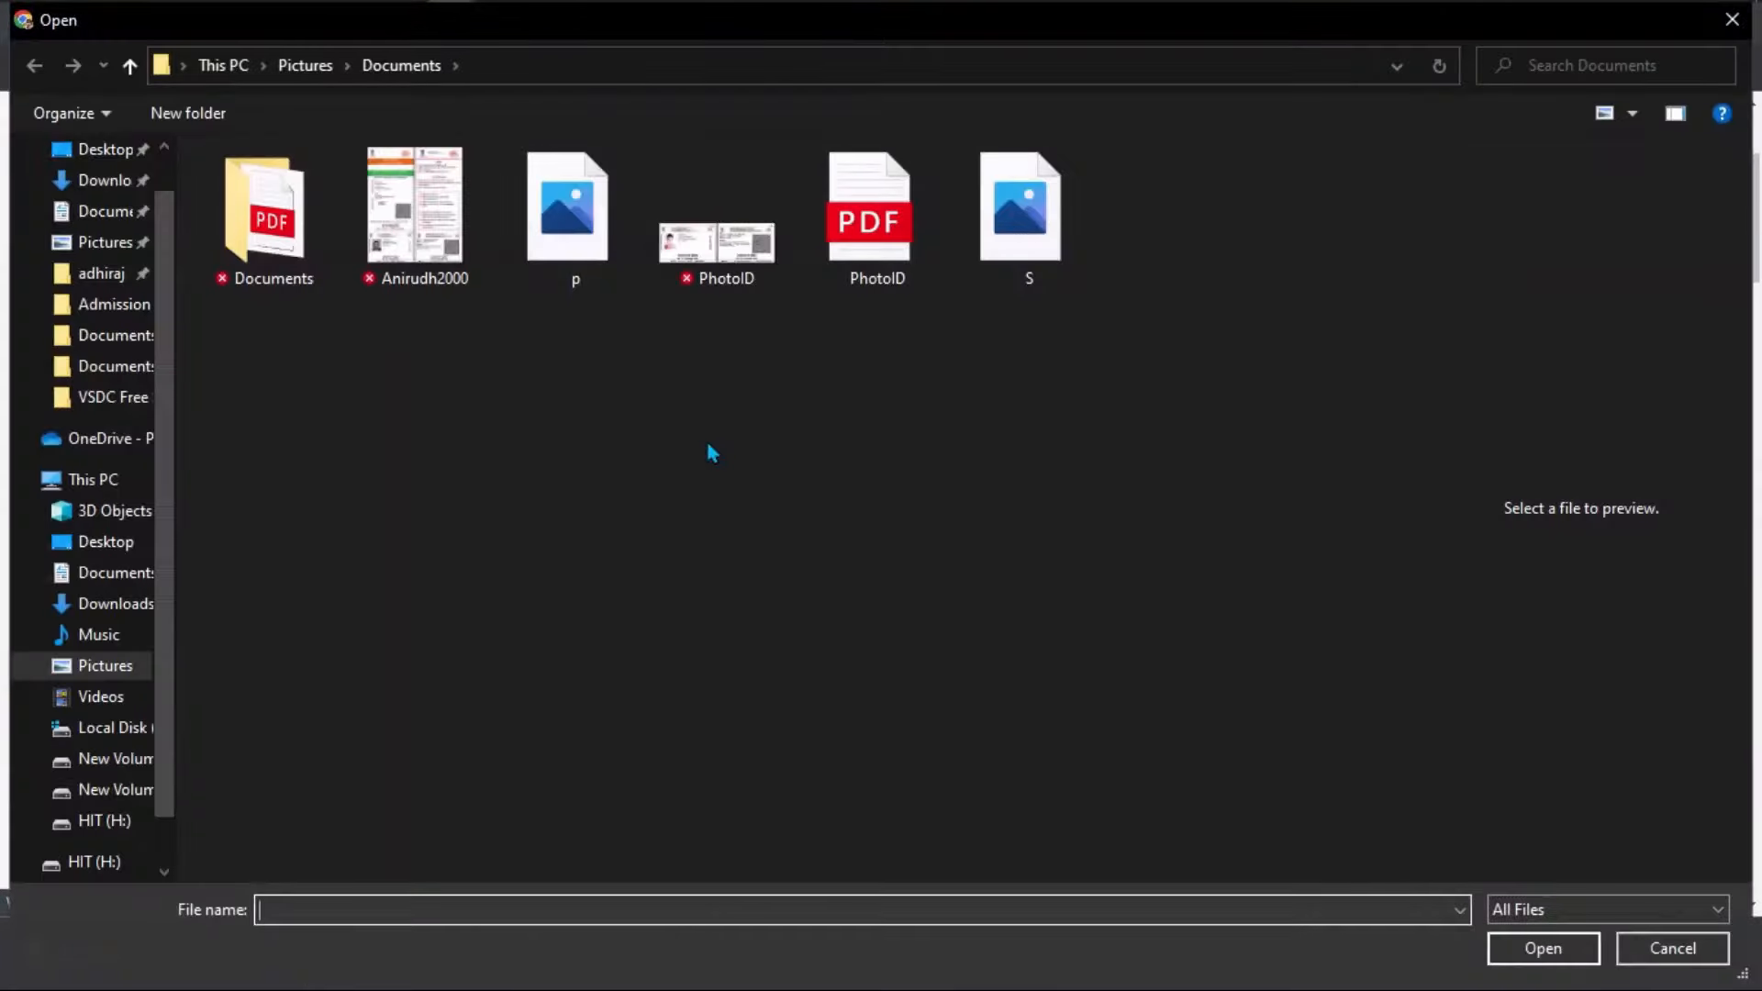
pyautogui.click(585, 261)
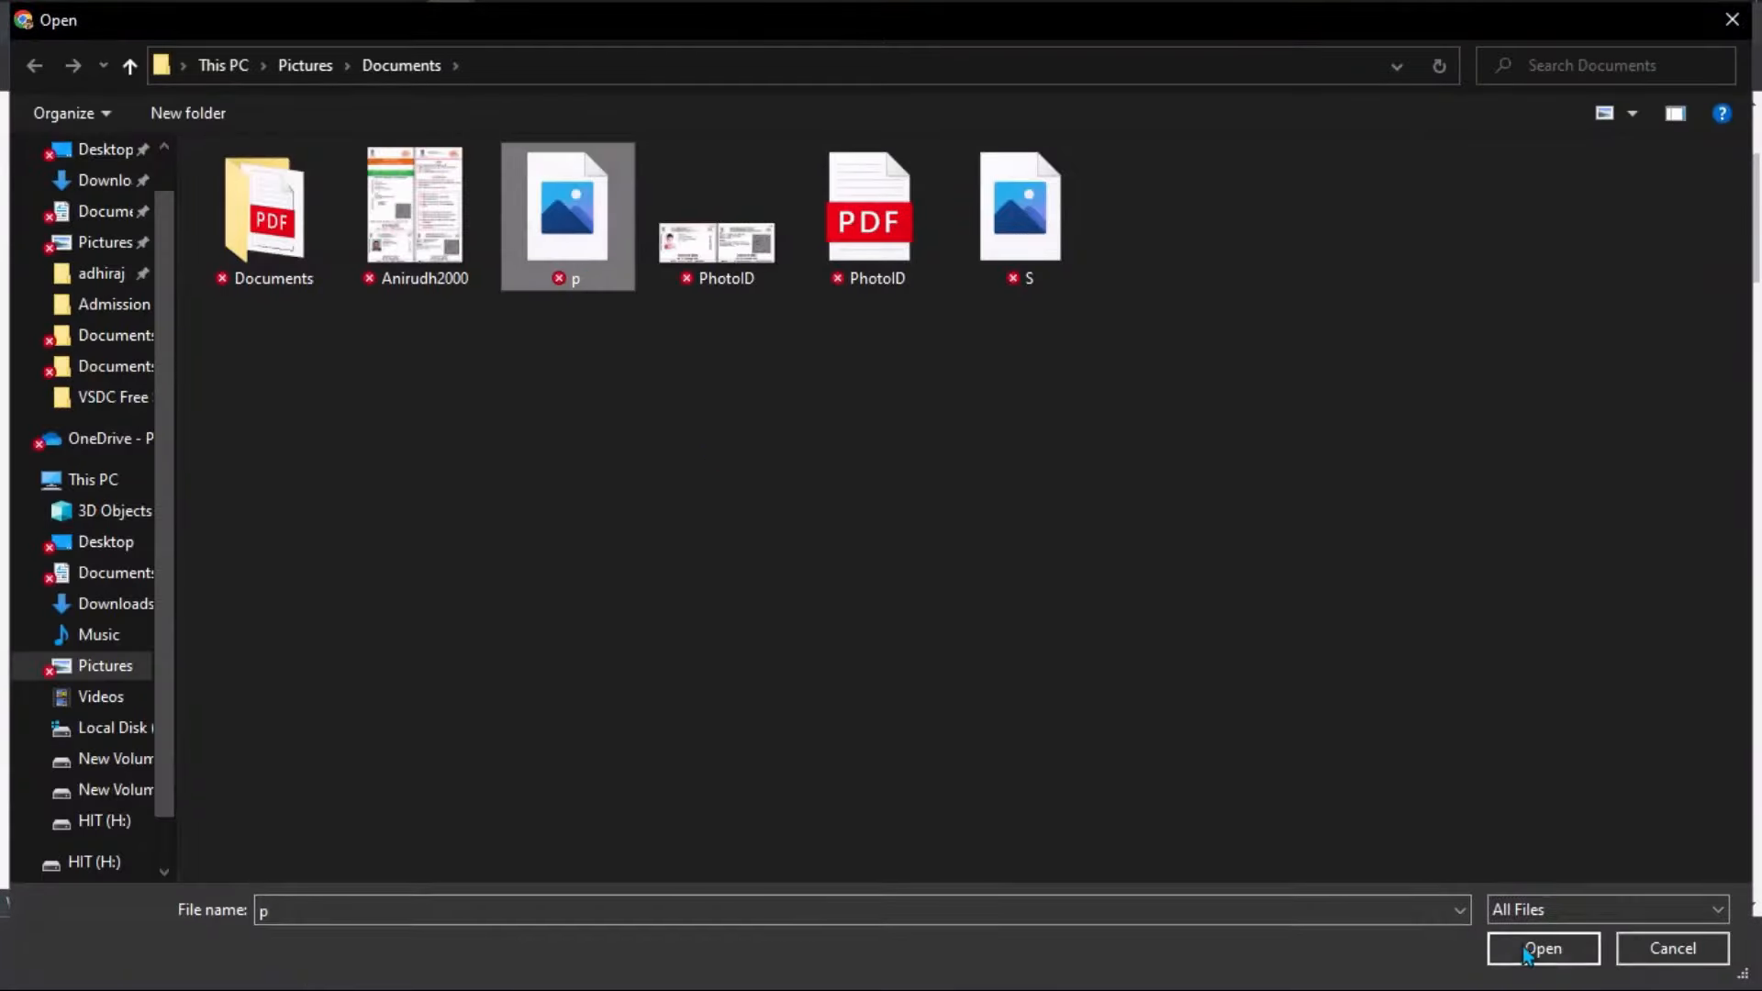
pyautogui.click(1527, 951)
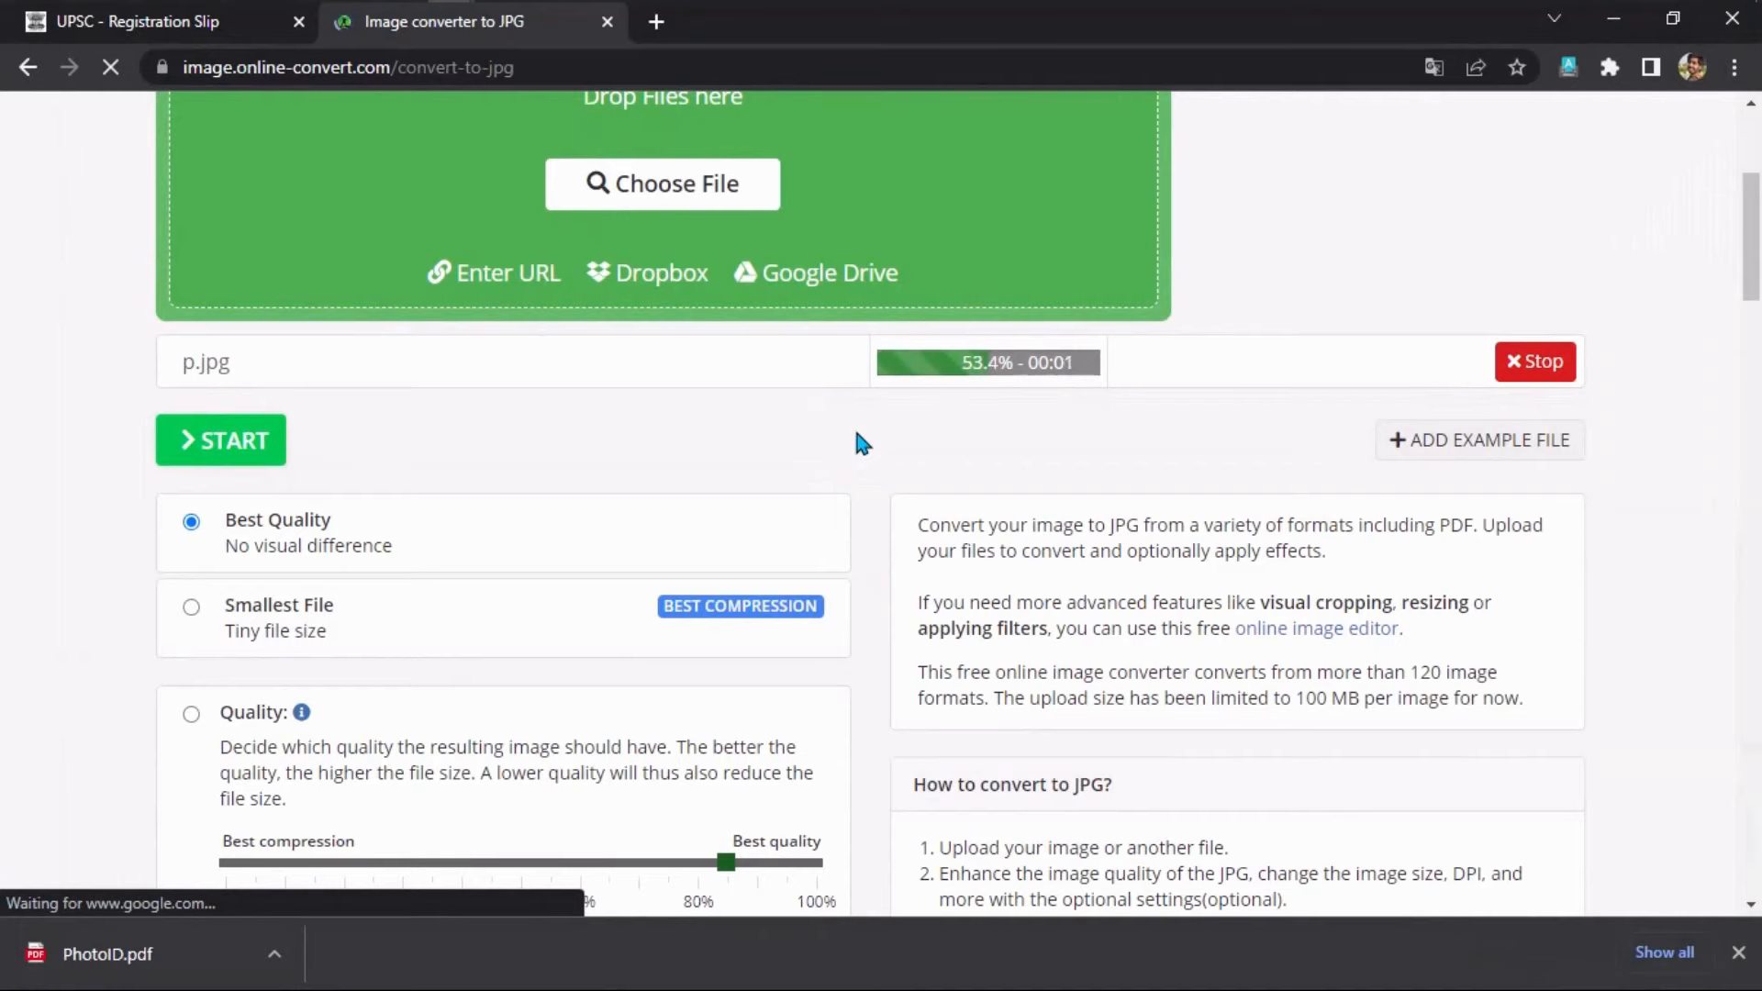
pyautogui.scroll(-2, 861, 442)
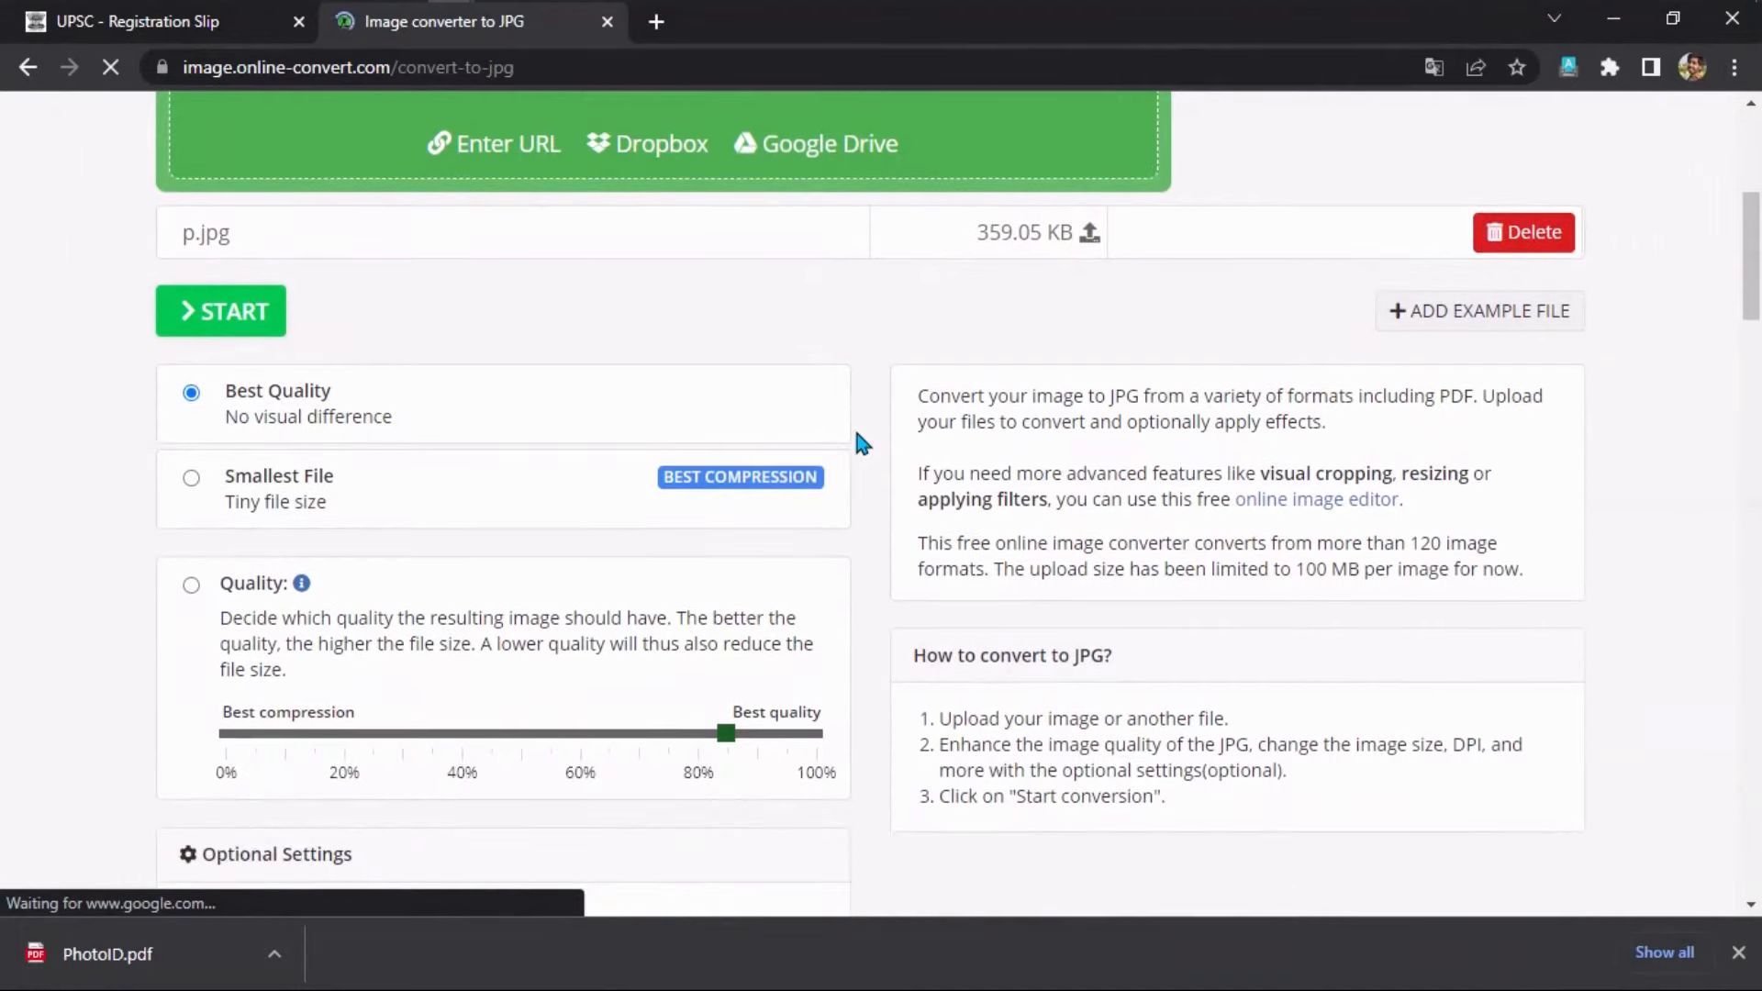
pyautogui.scroll(-1, 578, 498)
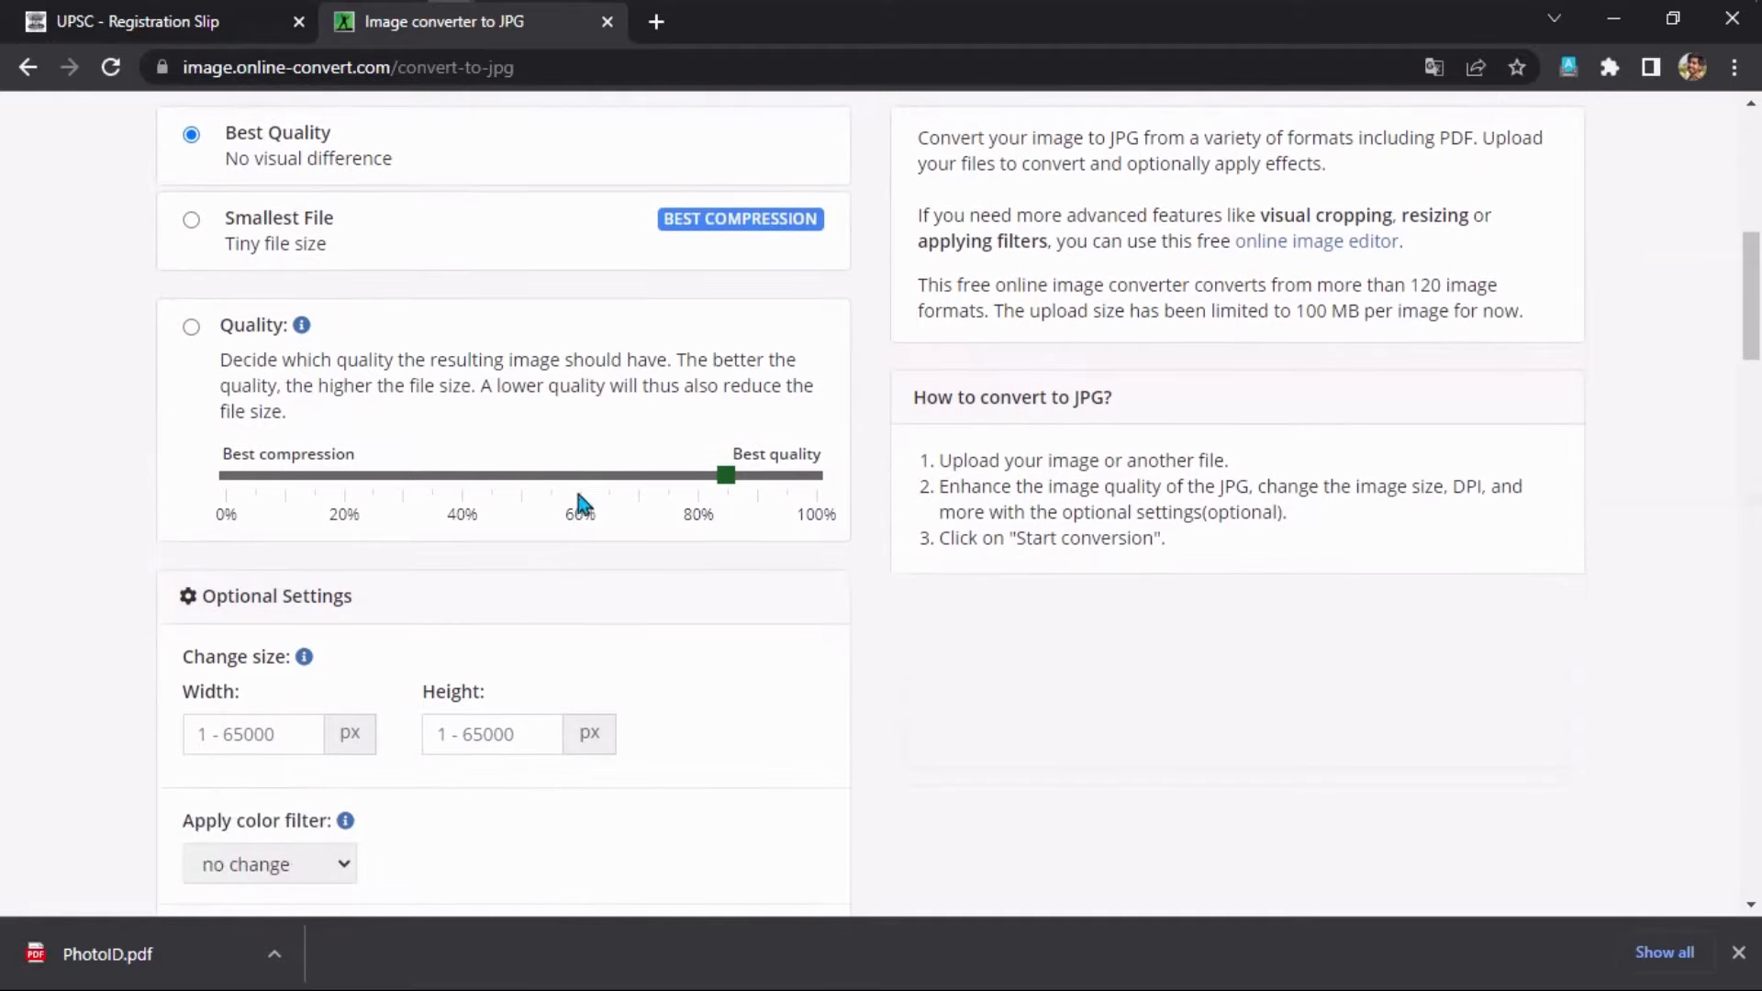
pyautogui.click(586, 491)
# Set the photo's output height to 350 px, quality to 80% and DPI to 150.
pyautogui.scroll(-1, 466, 592)
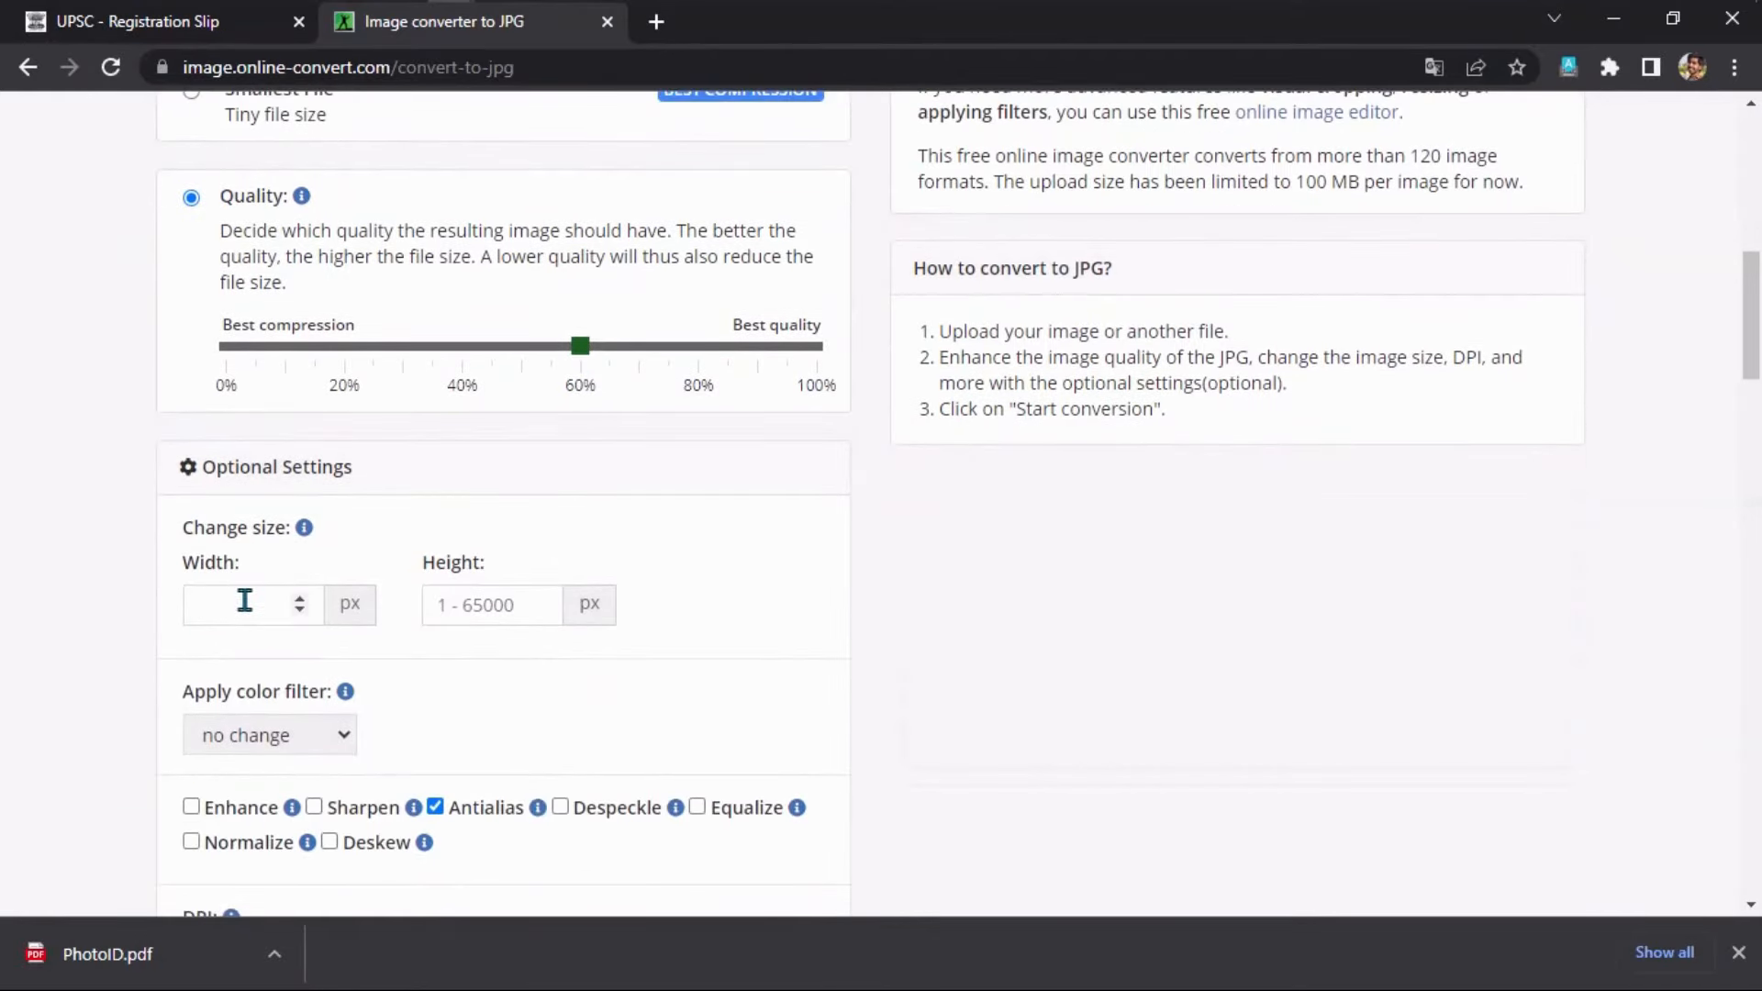
pyautogui.click(456, 605)
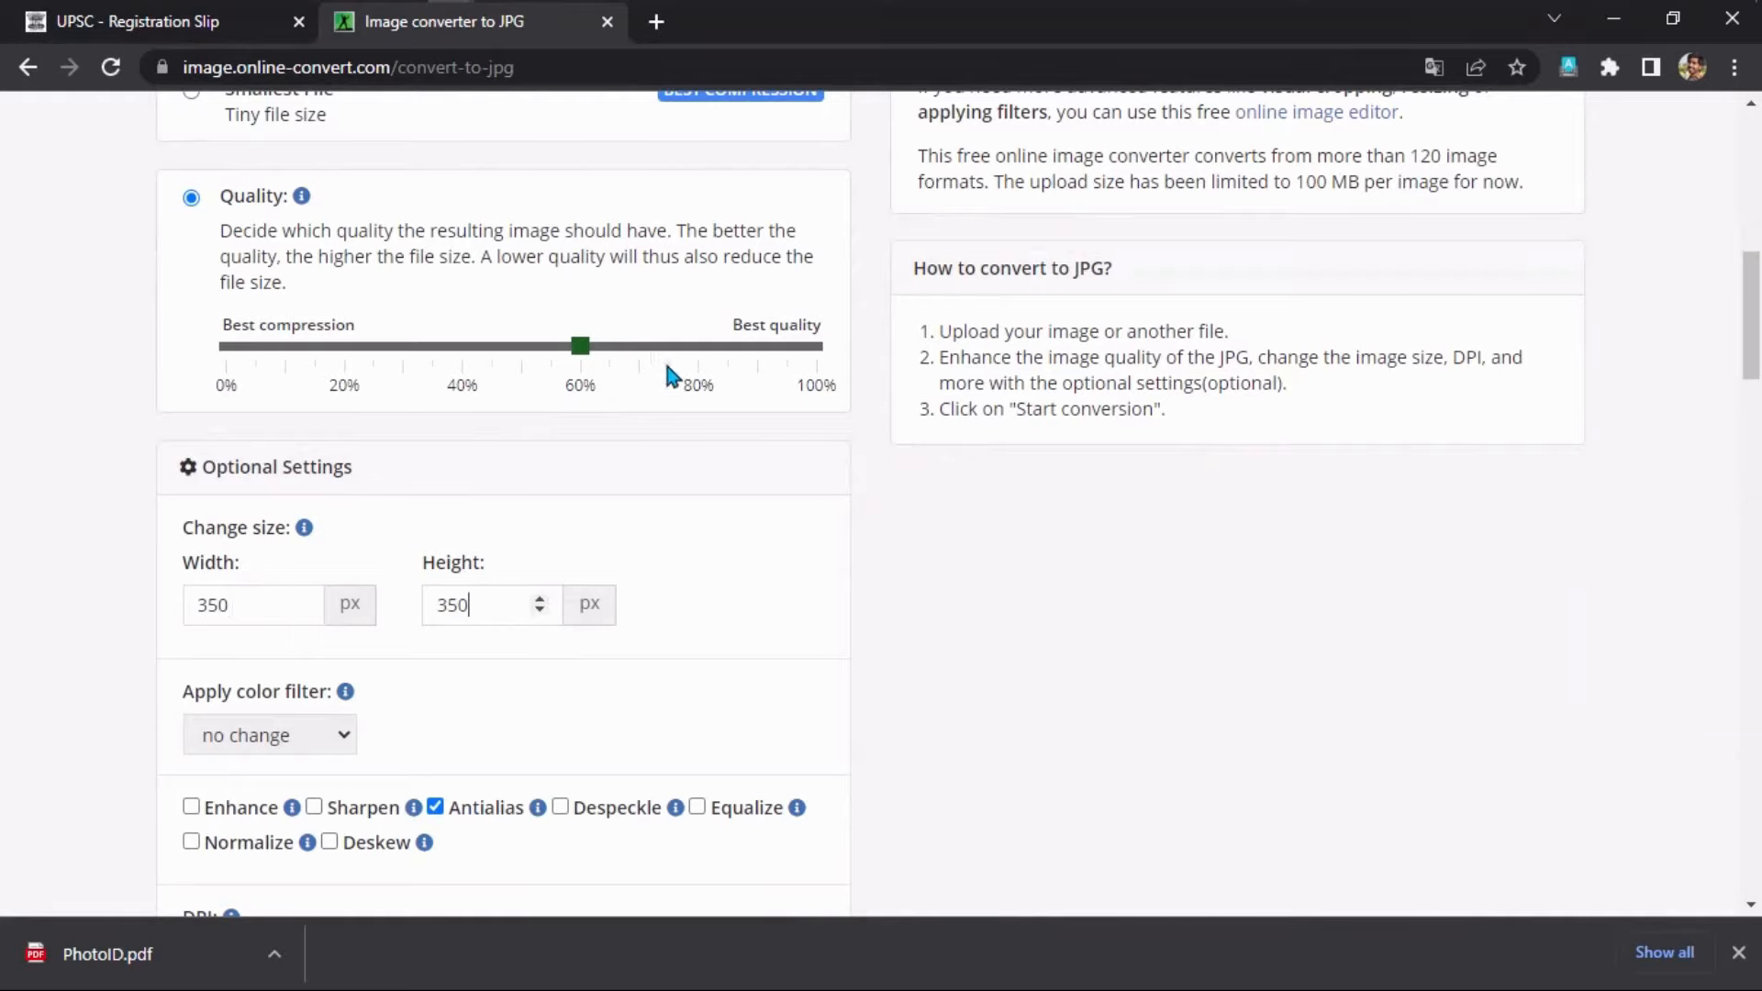
pyautogui.click(698, 348)
pyautogui.scroll(-1, 606, 424)
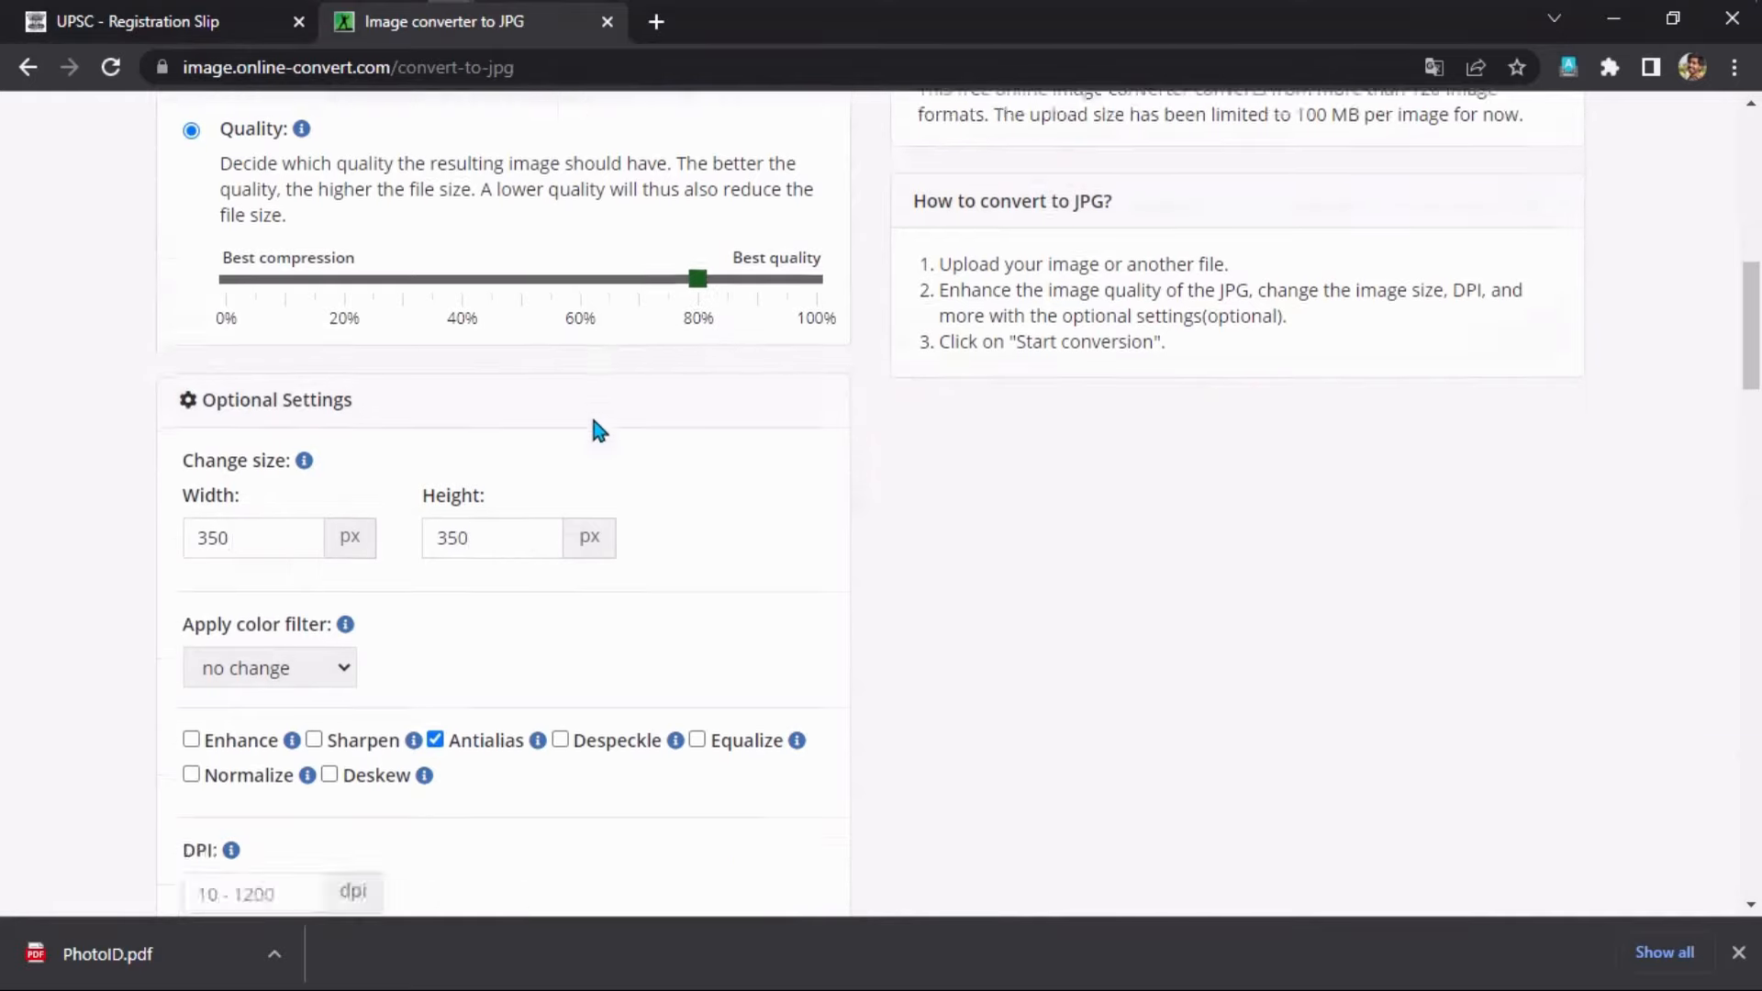
pyautogui.scroll(-5, 598, 429)
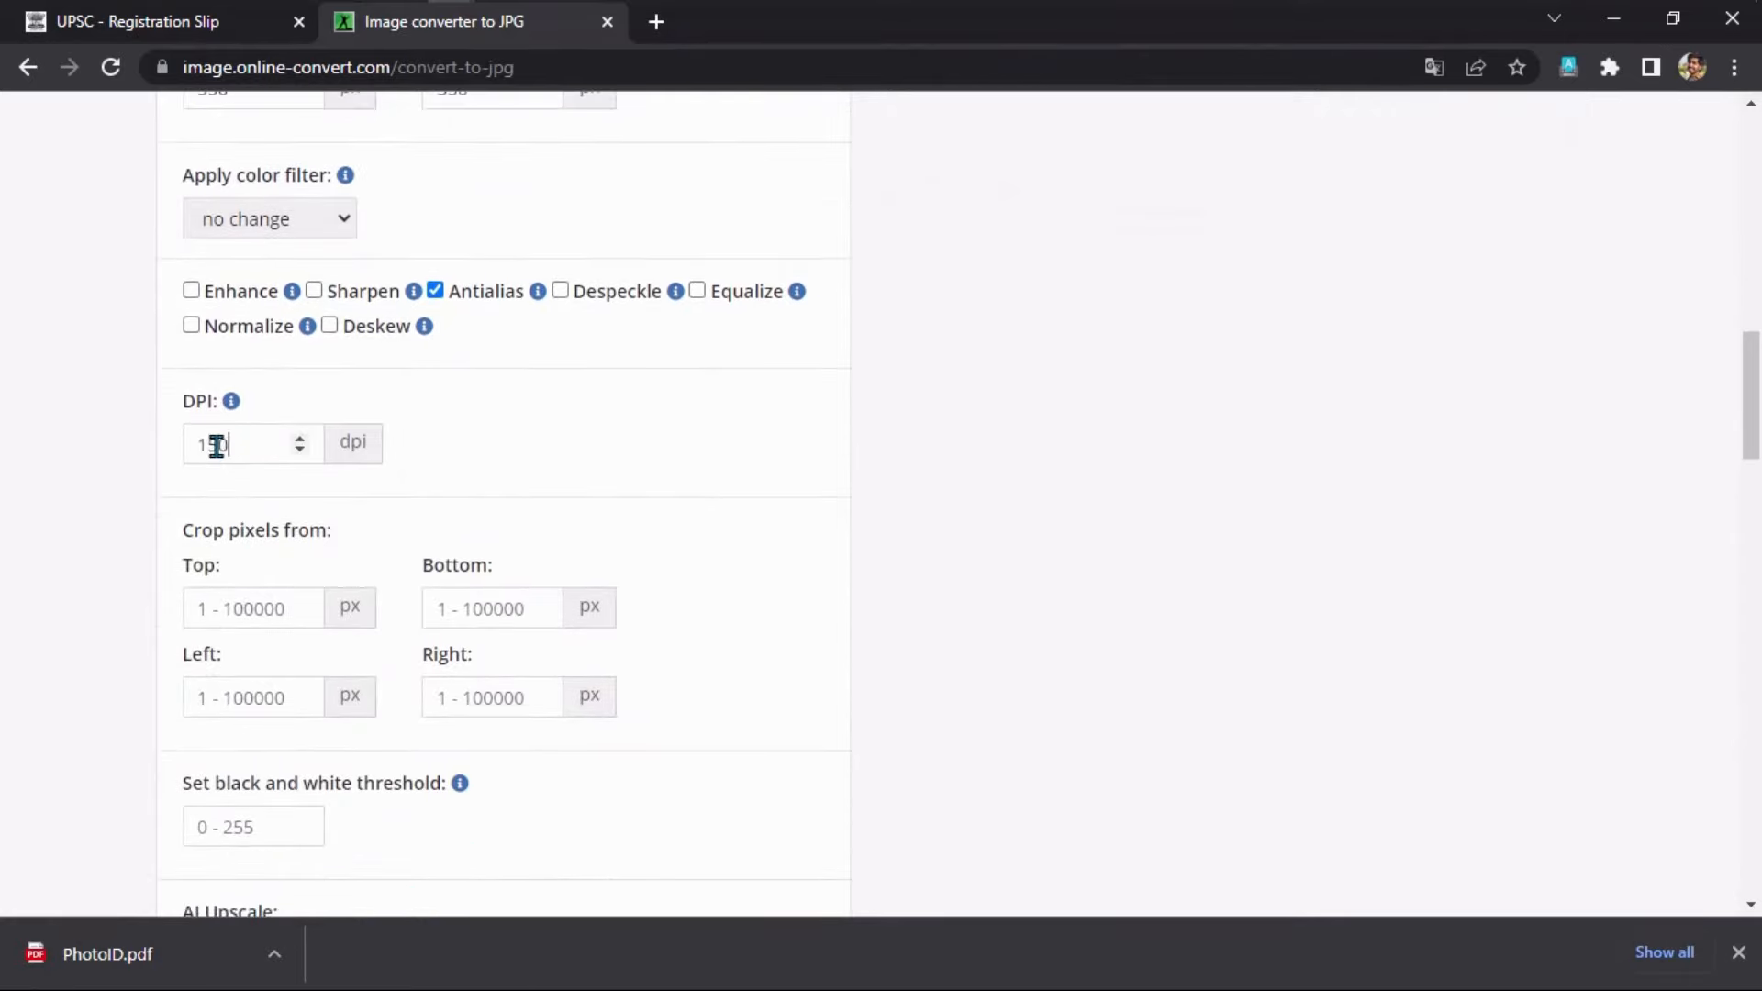
pyautogui.scroll(-6, 215, 446)
pyautogui.scroll(4, 322, 602)
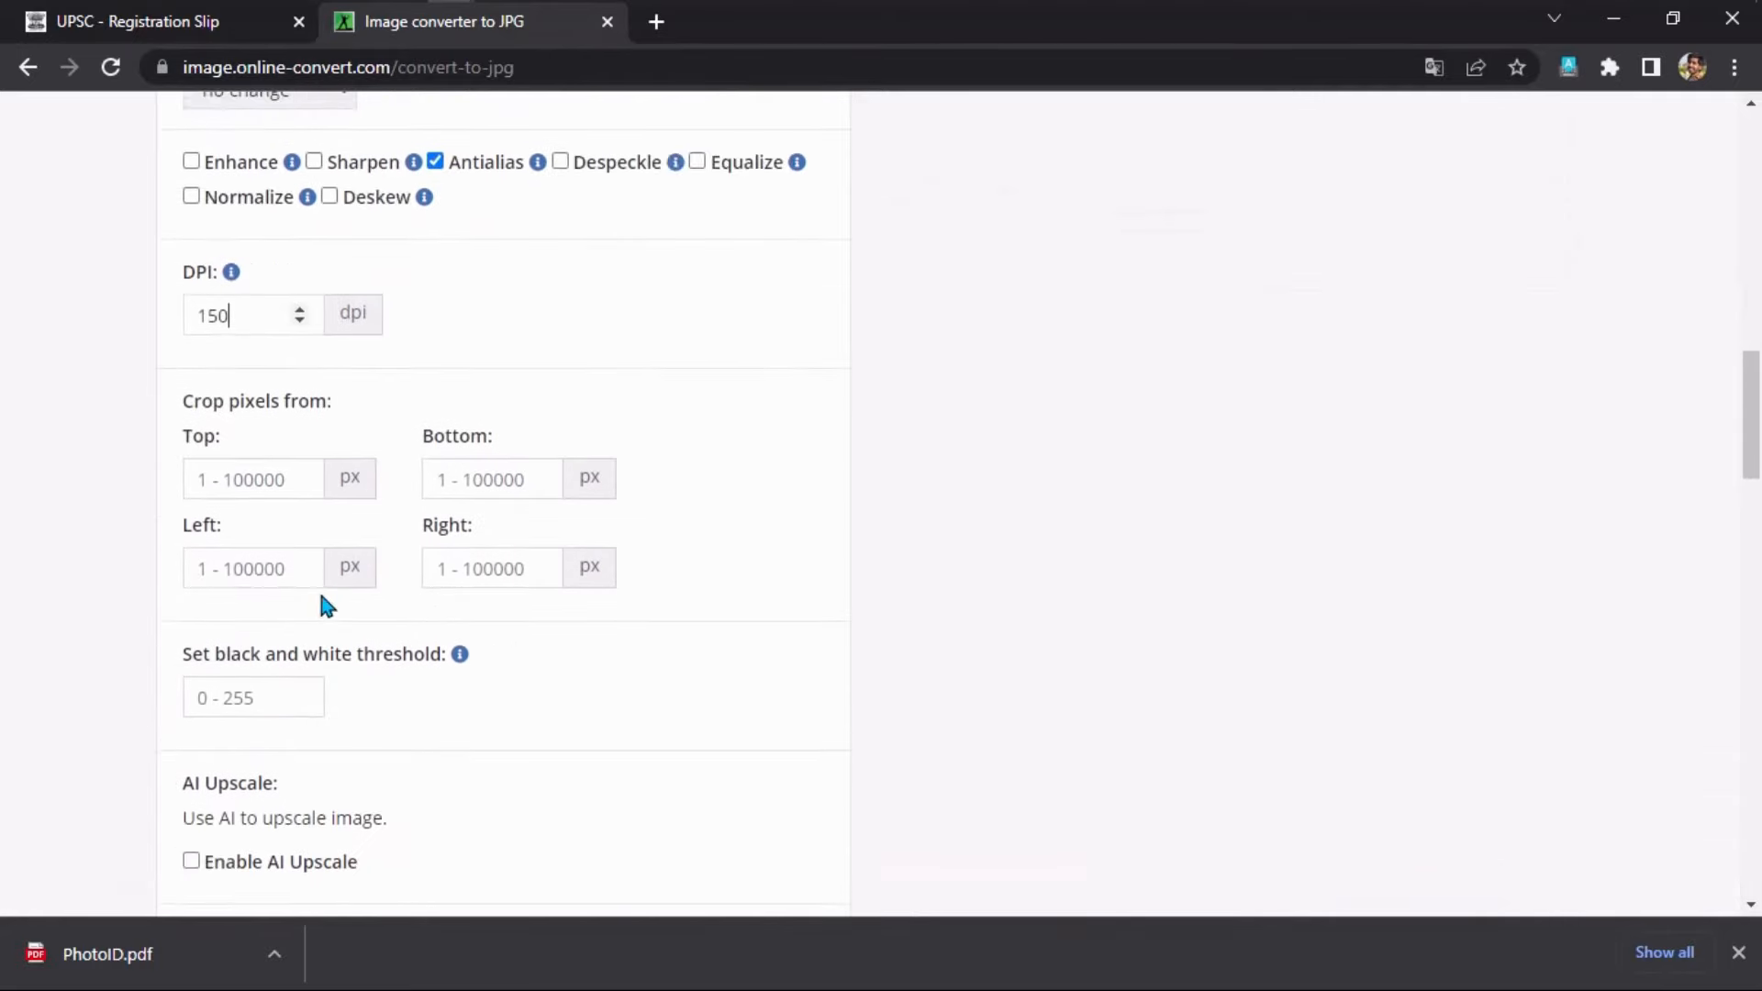
pyautogui.scroll(11, 327, 605)
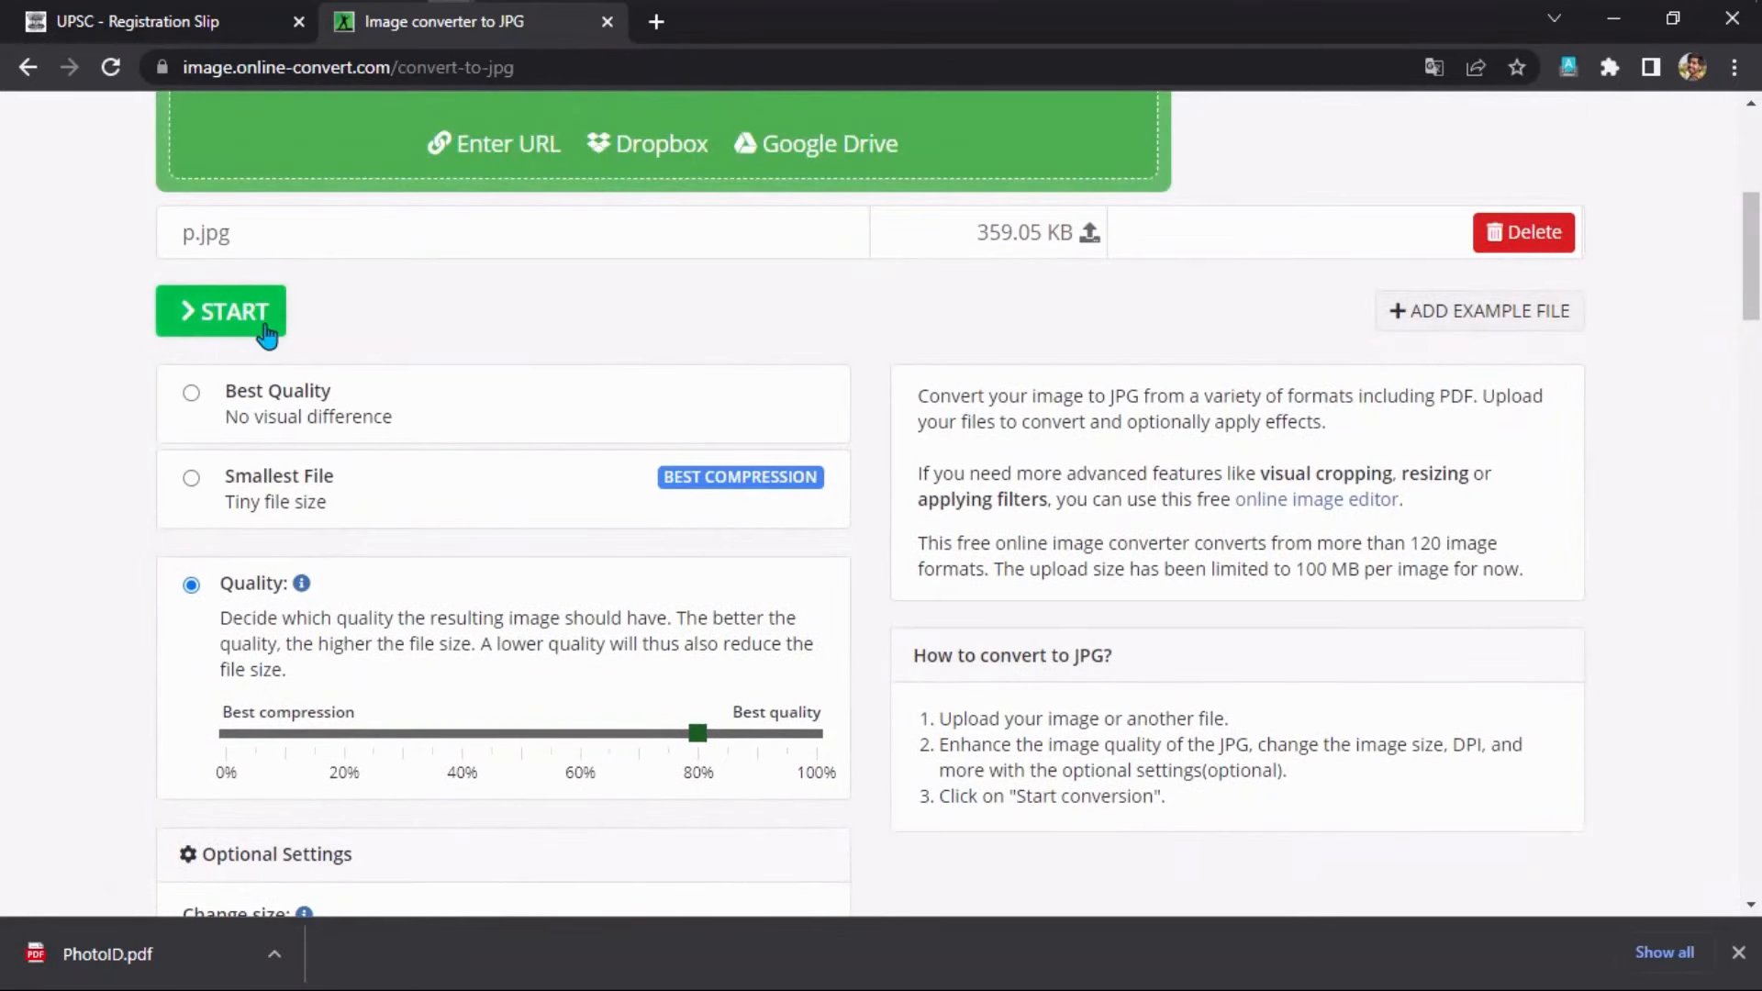
# Convert p.jpg to a 20.16 KB JPG and download the result.
pyautogui.click(266, 332)
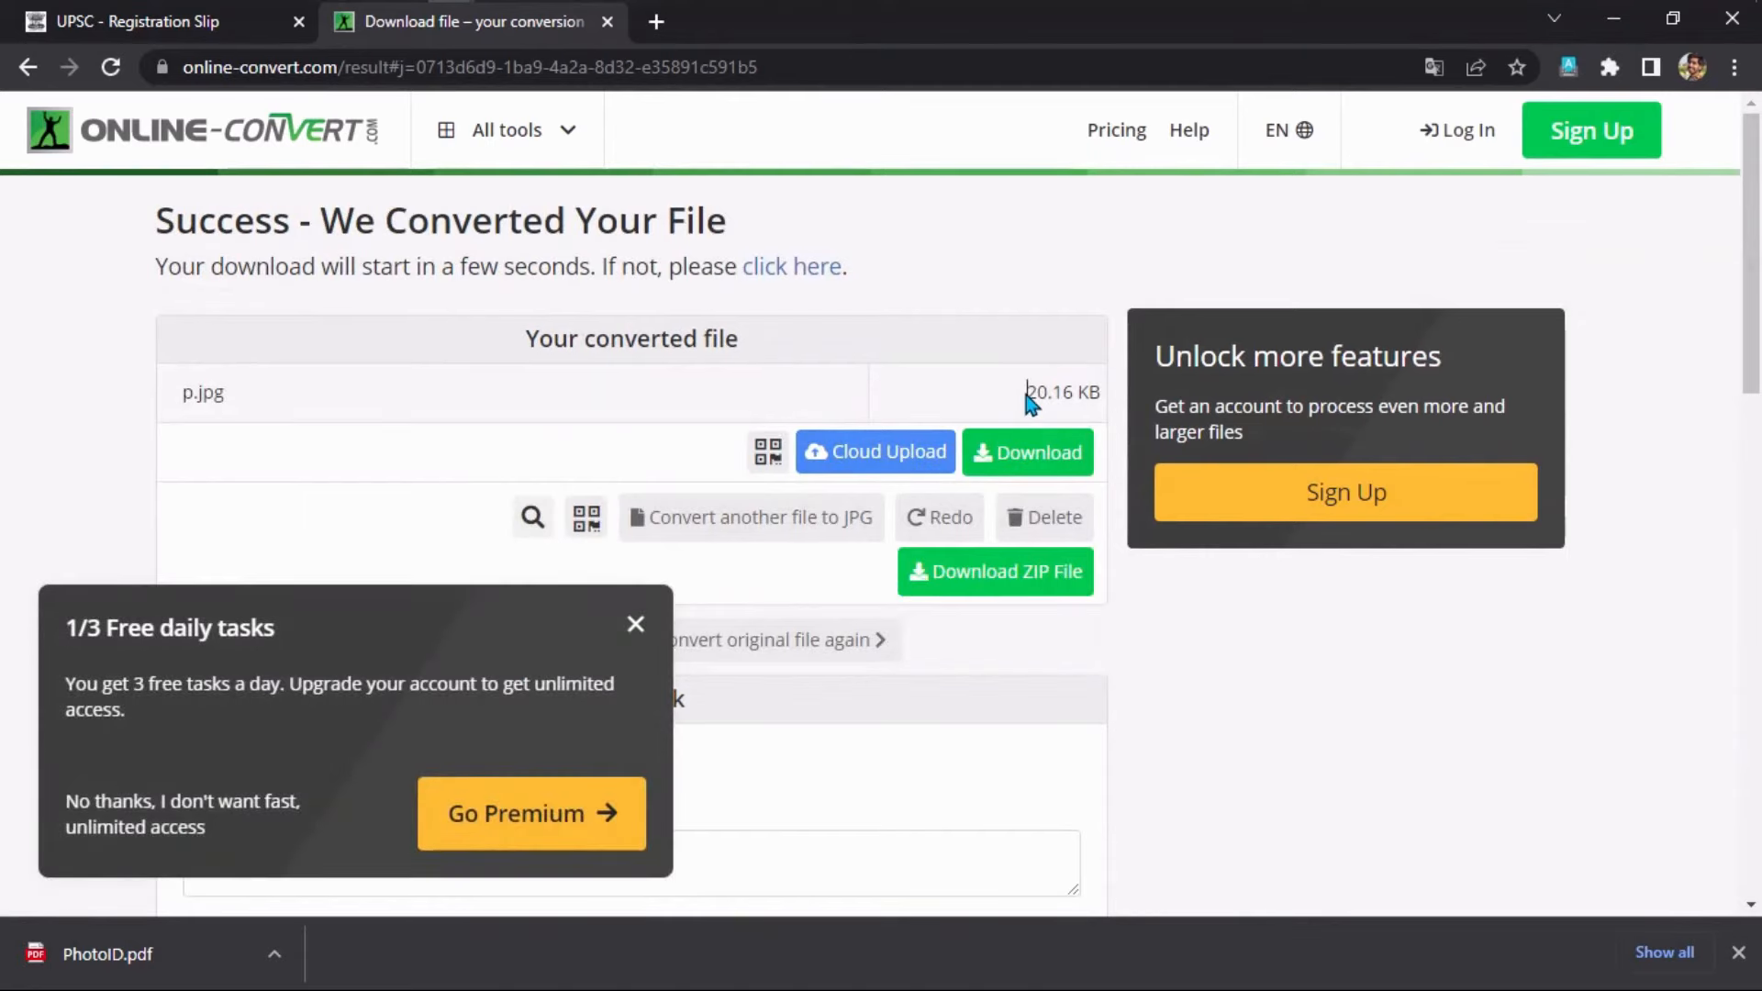
pyautogui.moveTo(1025, 392); pyautogui.dragTo(1117, 400)
pyautogui.click(1117, 399)
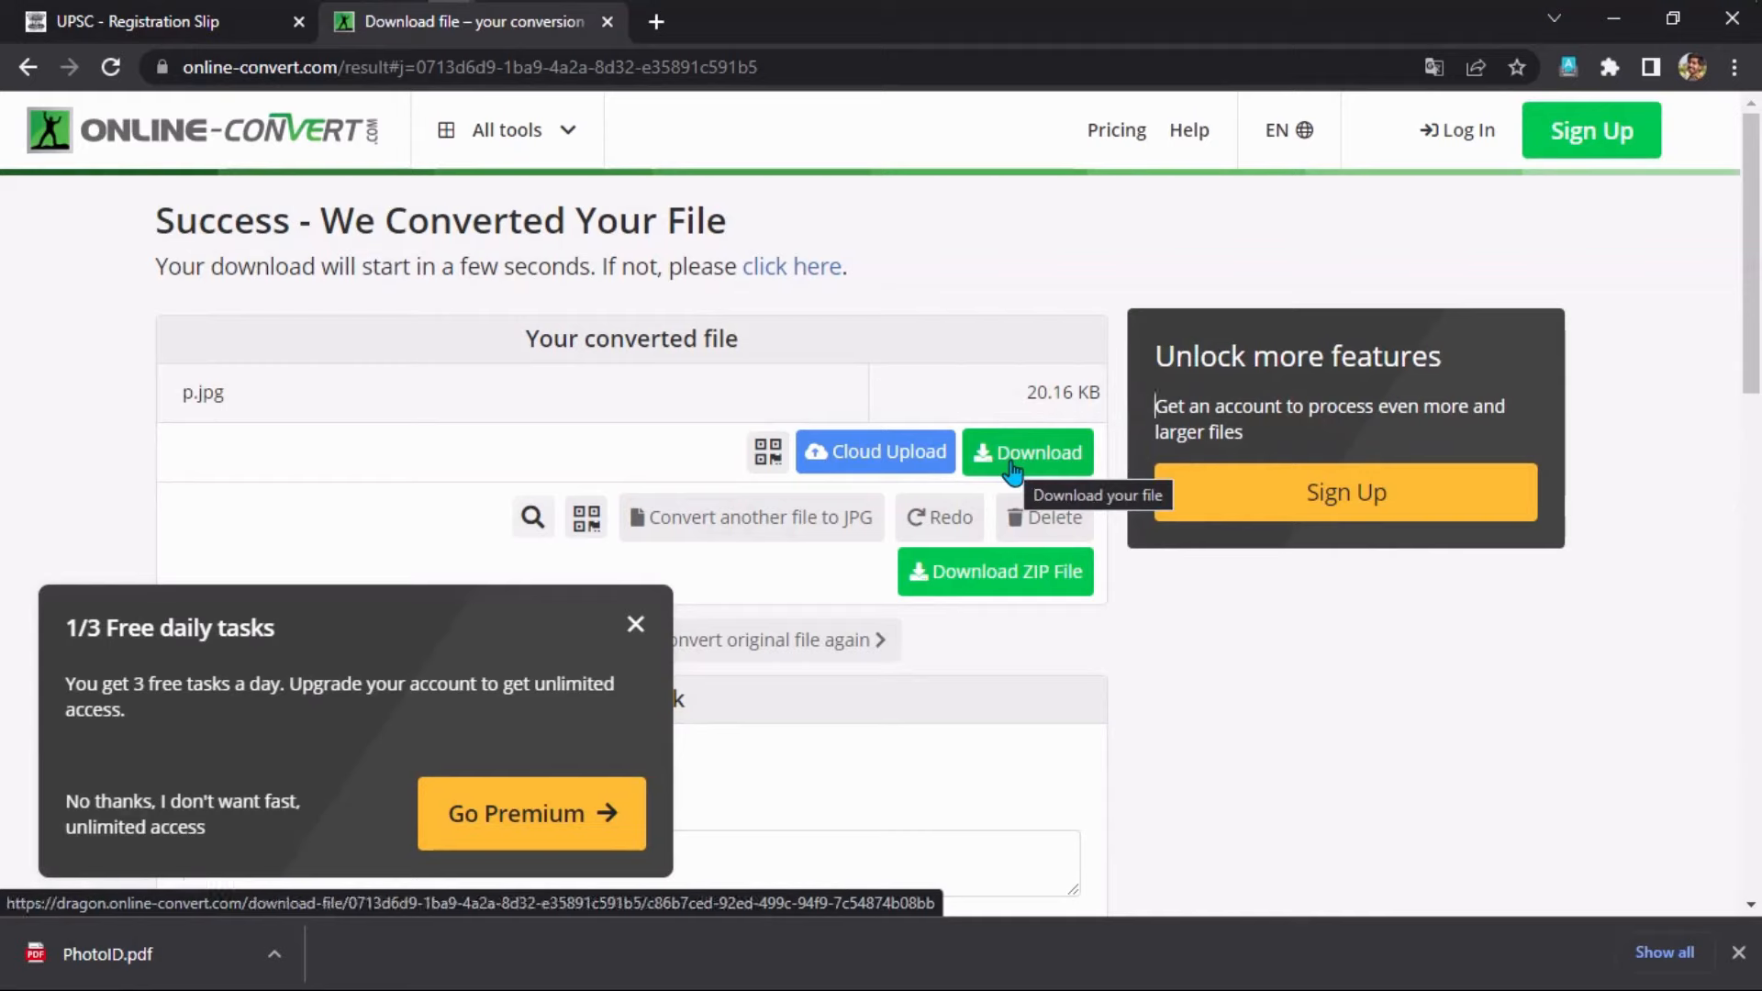
pyautogui.click(1012, 472)
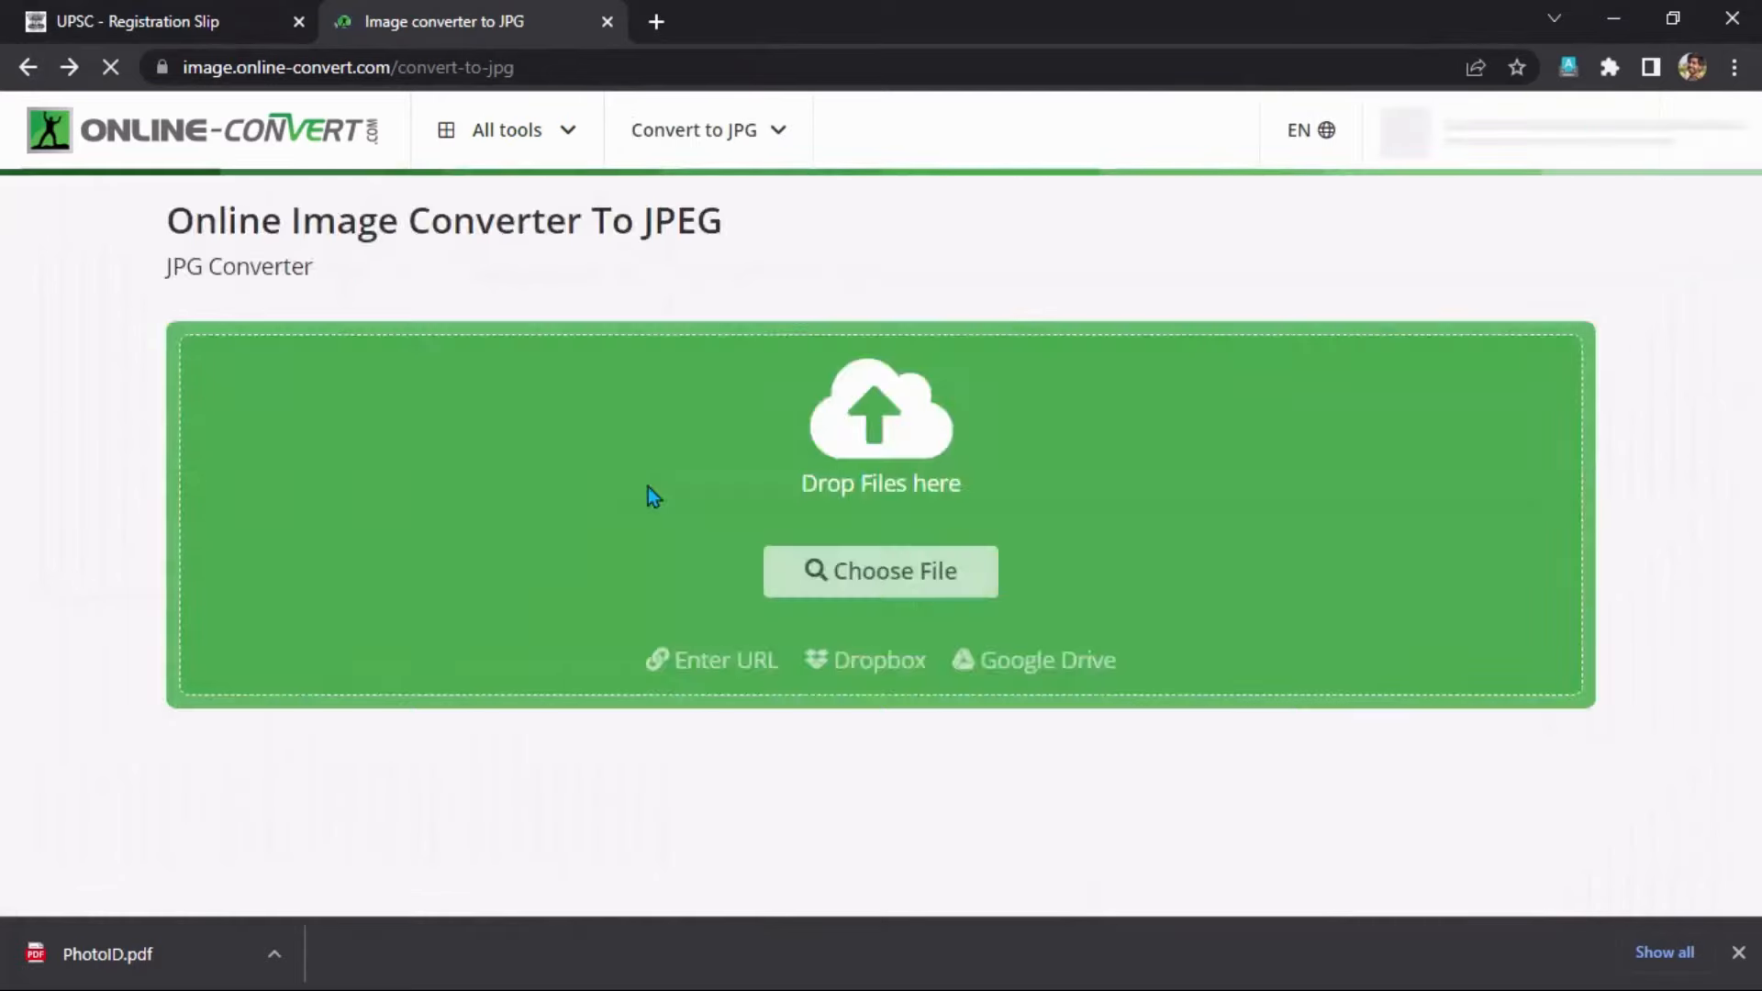
# Upload the S image (364.11 KB) to the JPG converter.
pyautogui.scroll(-4, 846, 481)
pyautogui.scroll(2, 821, 463)
pyautogui.scroll(2, 822, 466)
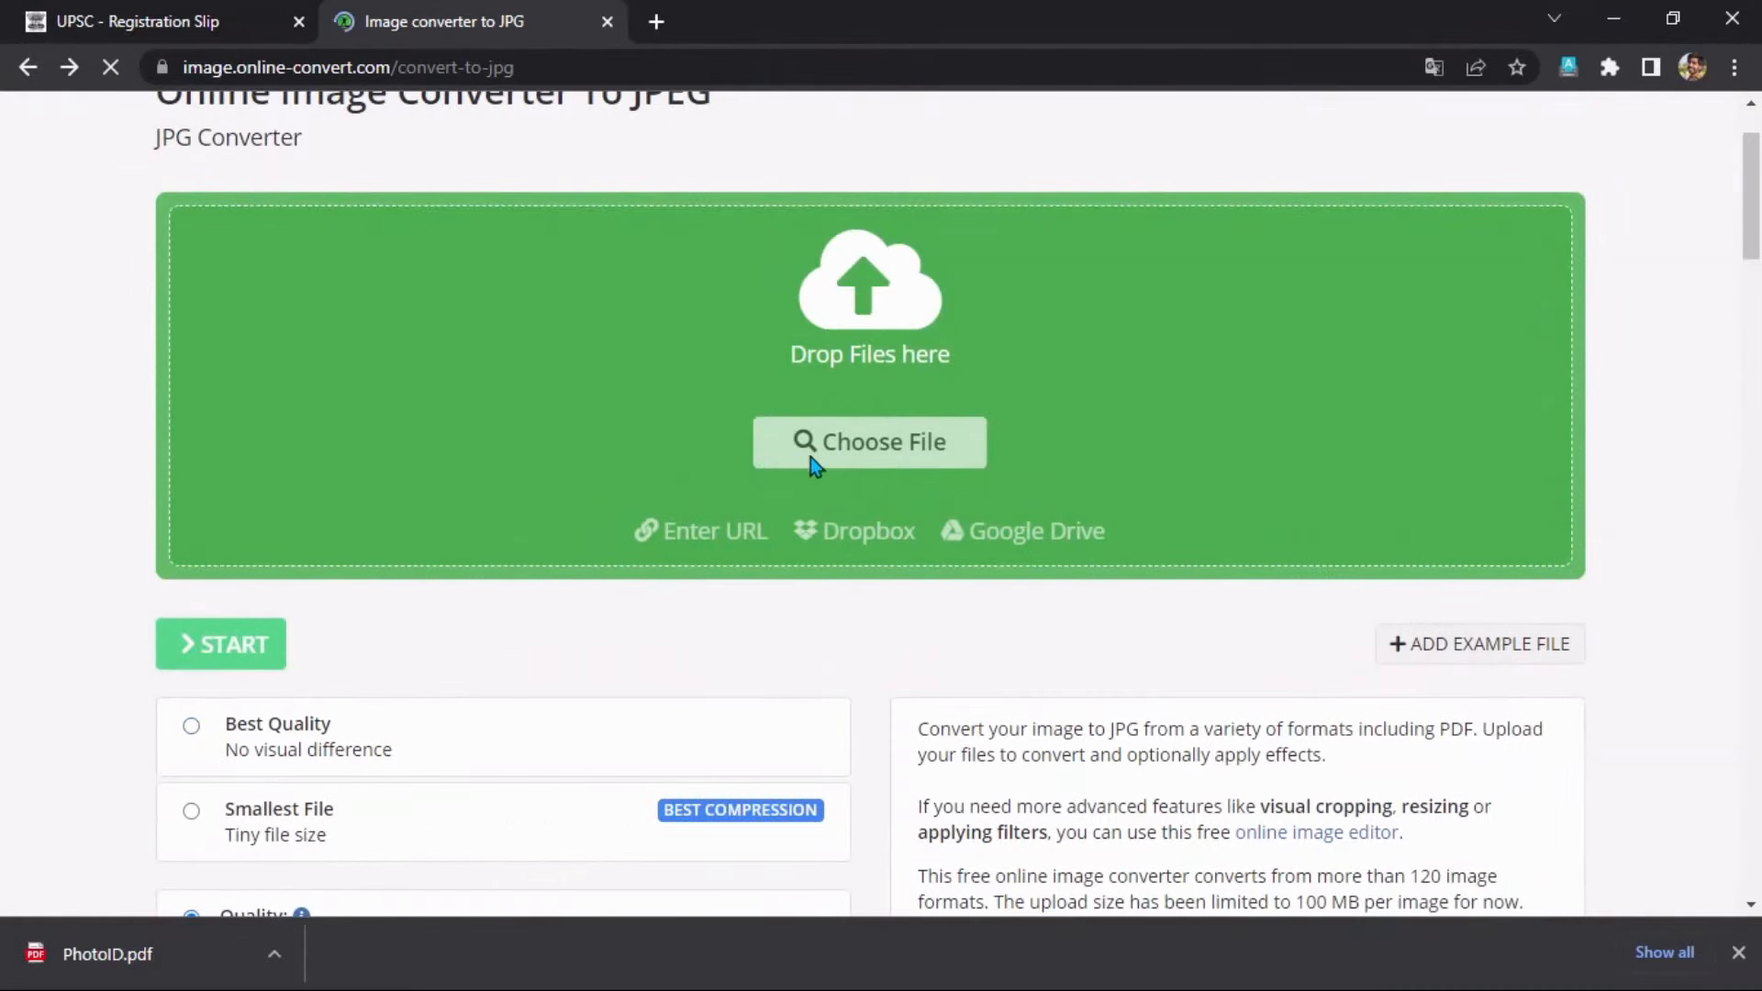
pyautogui.click(818, 459)
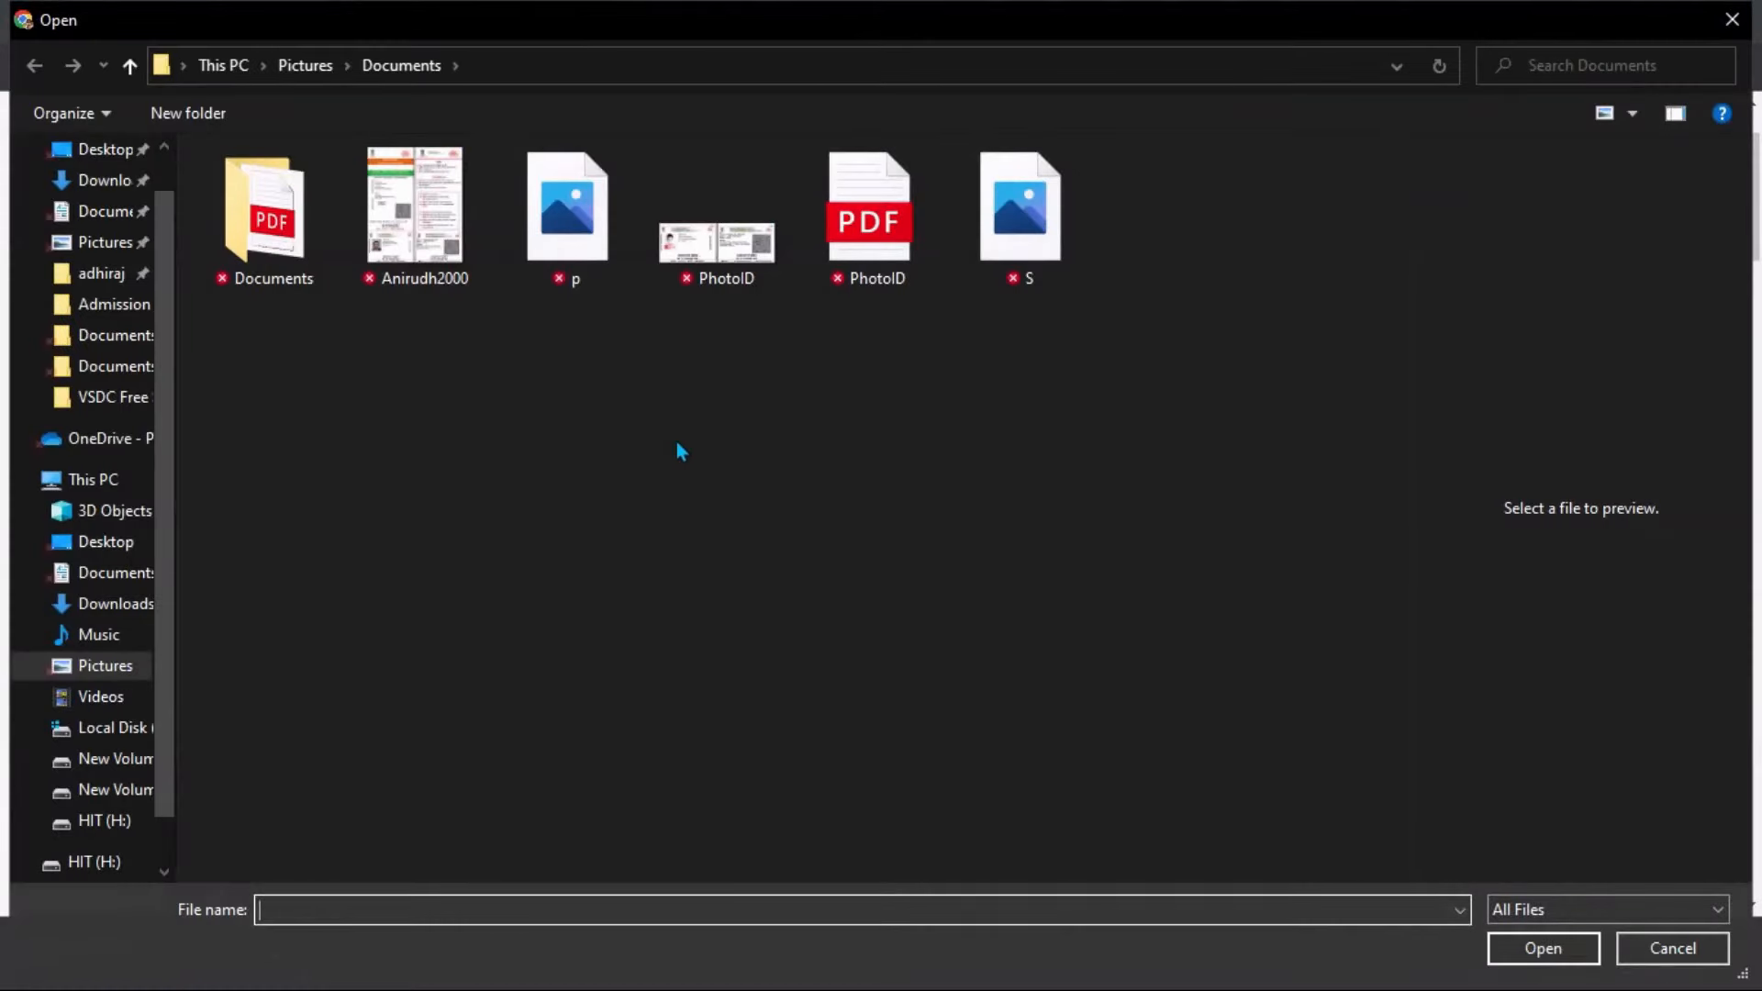
pyautogui.click(1017, 240)
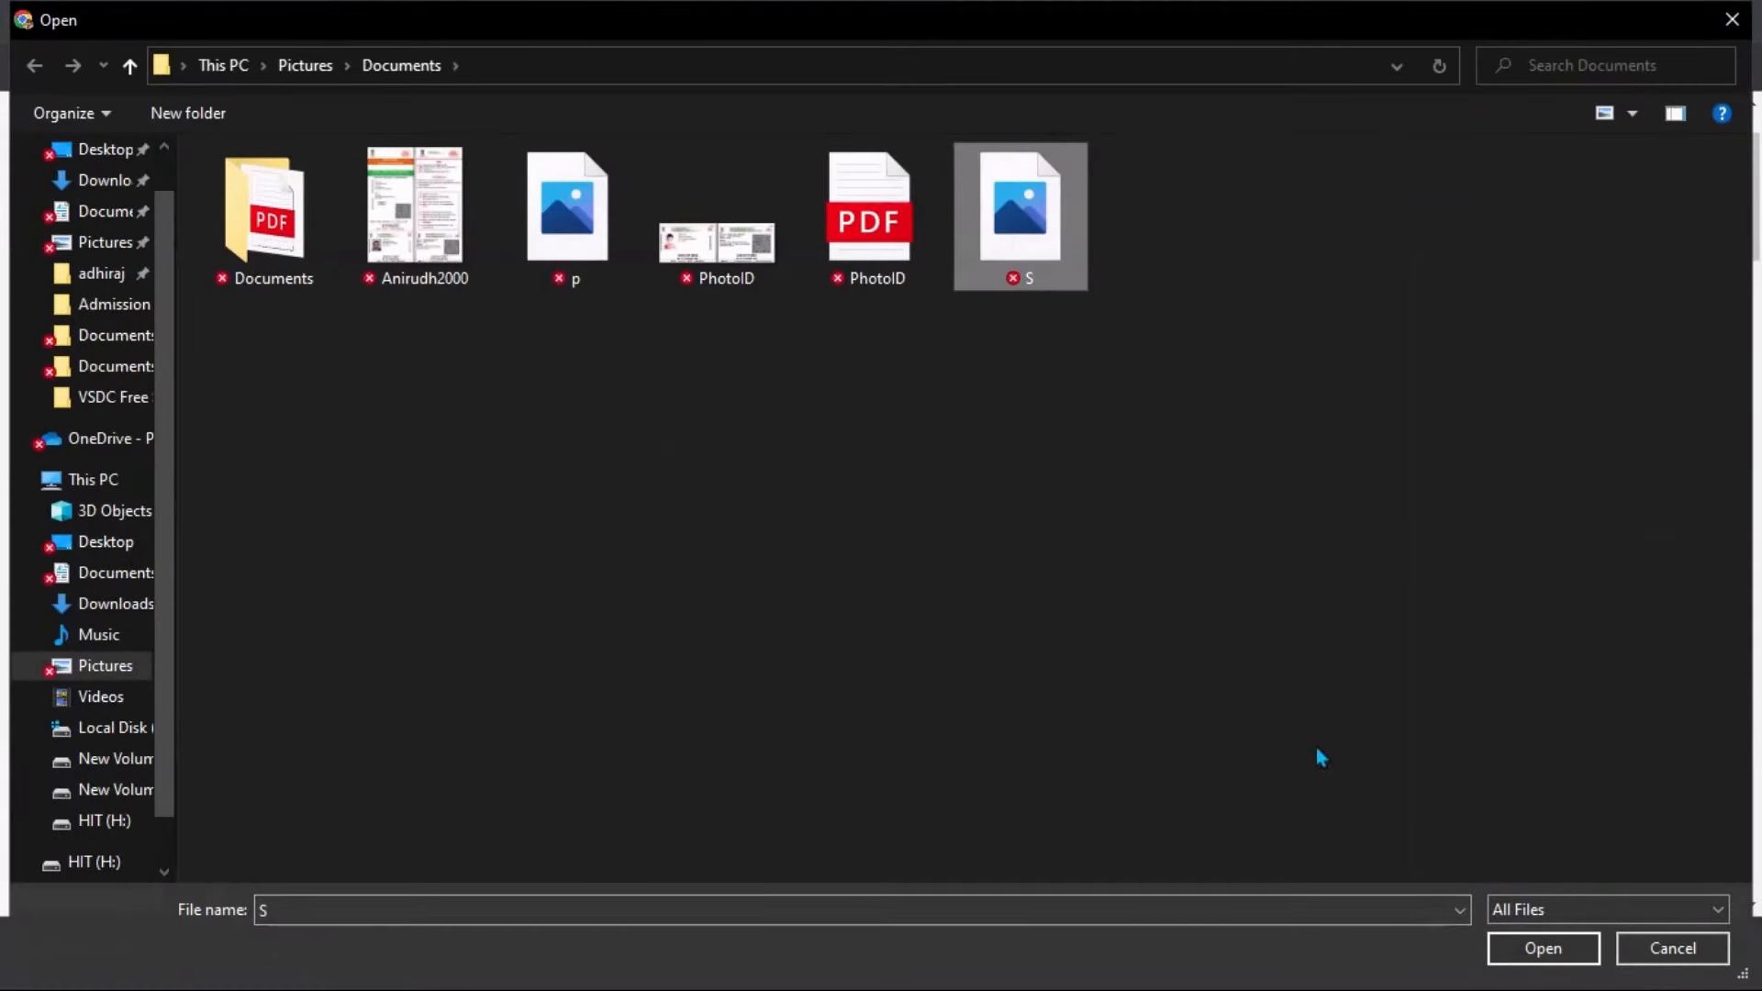
pyautogui.click(1547, 951)
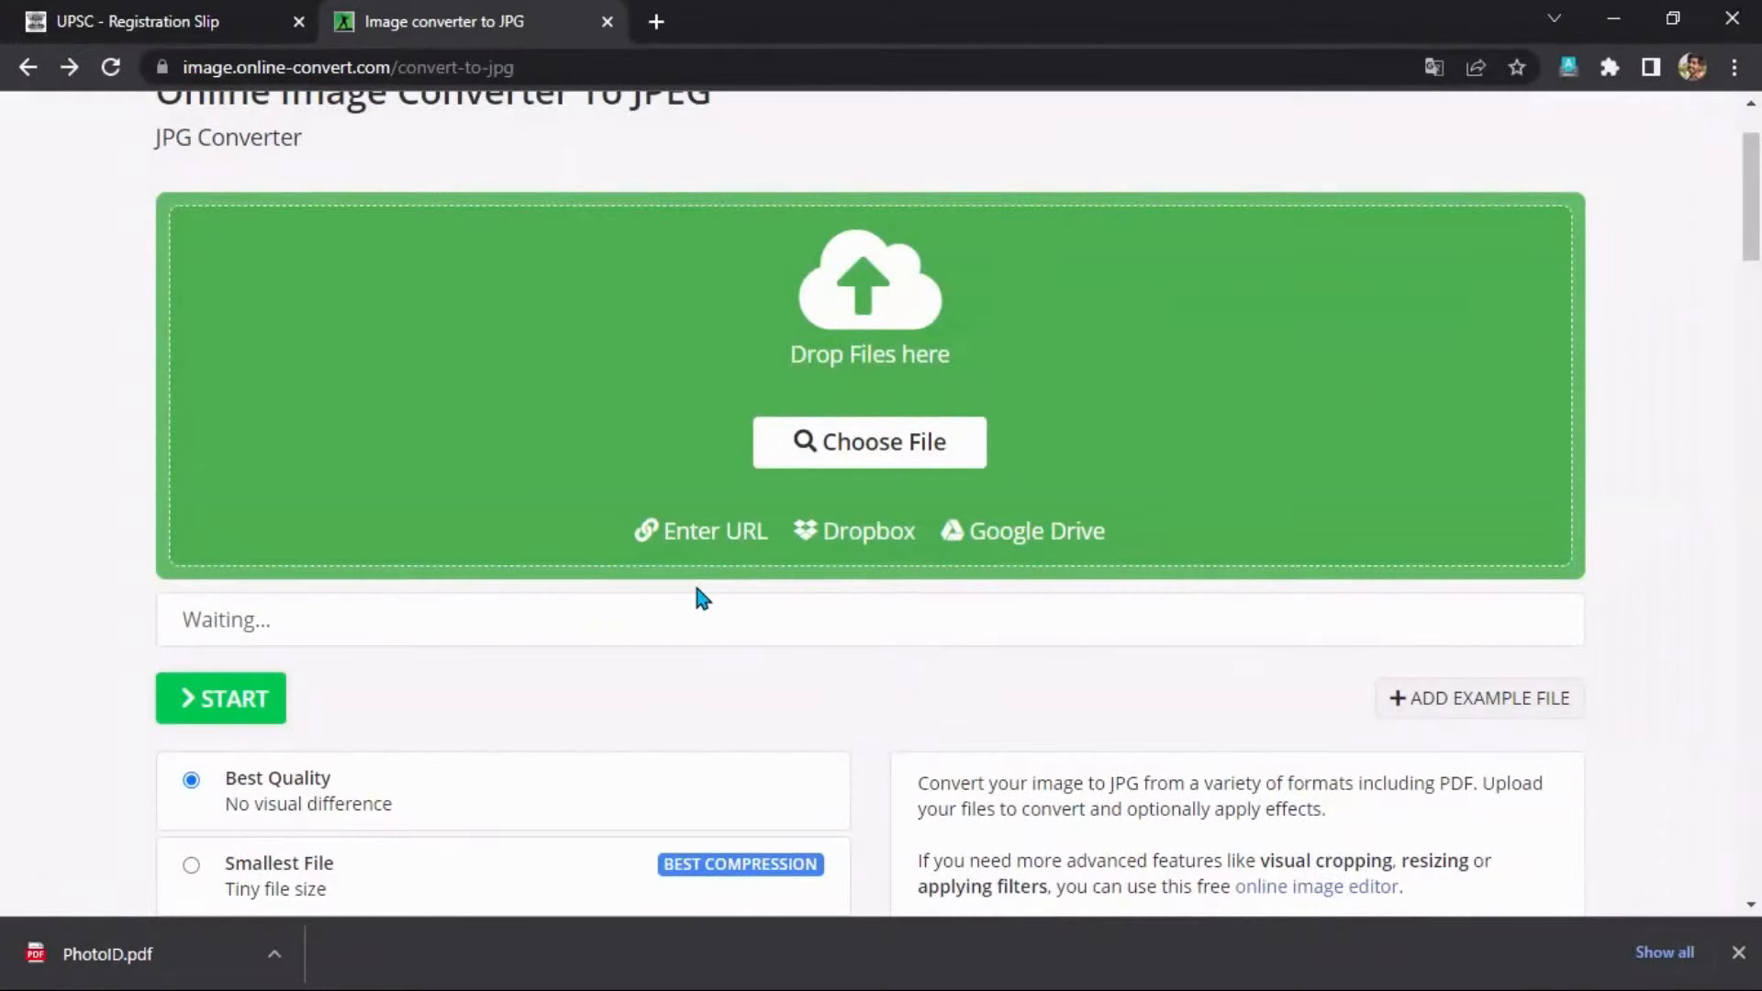
# Keep S at 350×350 px with 150 DPI and set quality to about 88%.
pyautogui.scroll(-4, 702, 597)
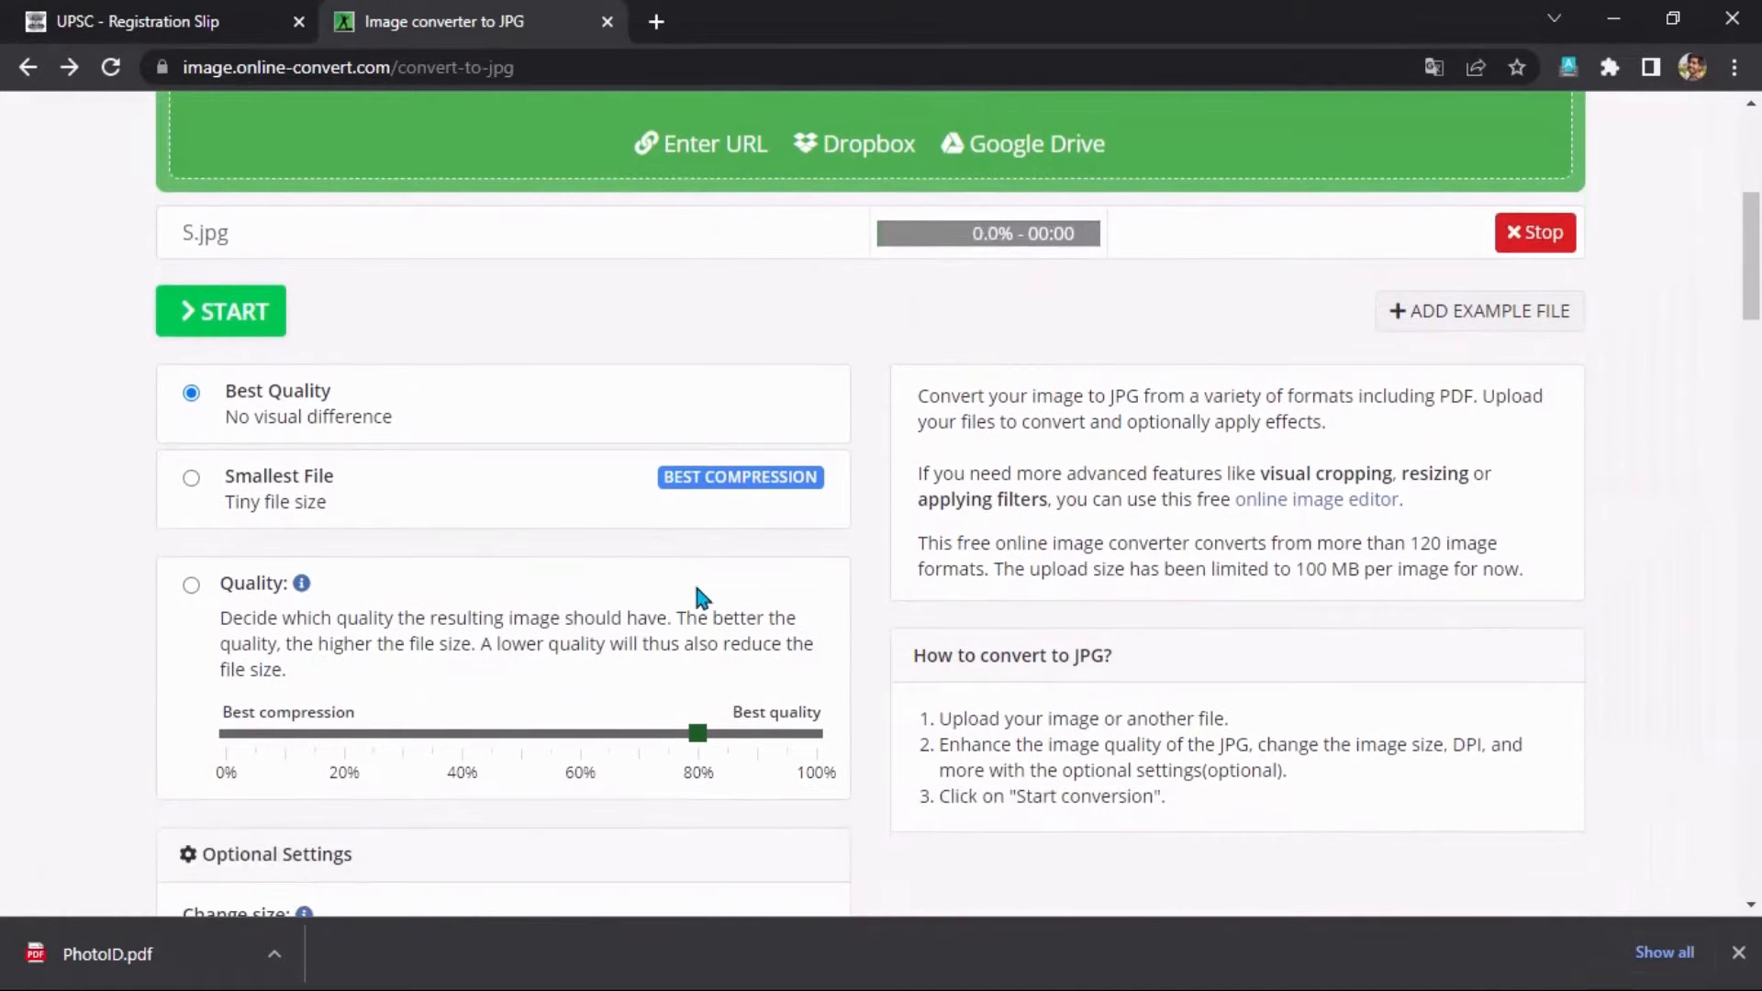
pyautogui.scroll(-3, 701, 596)
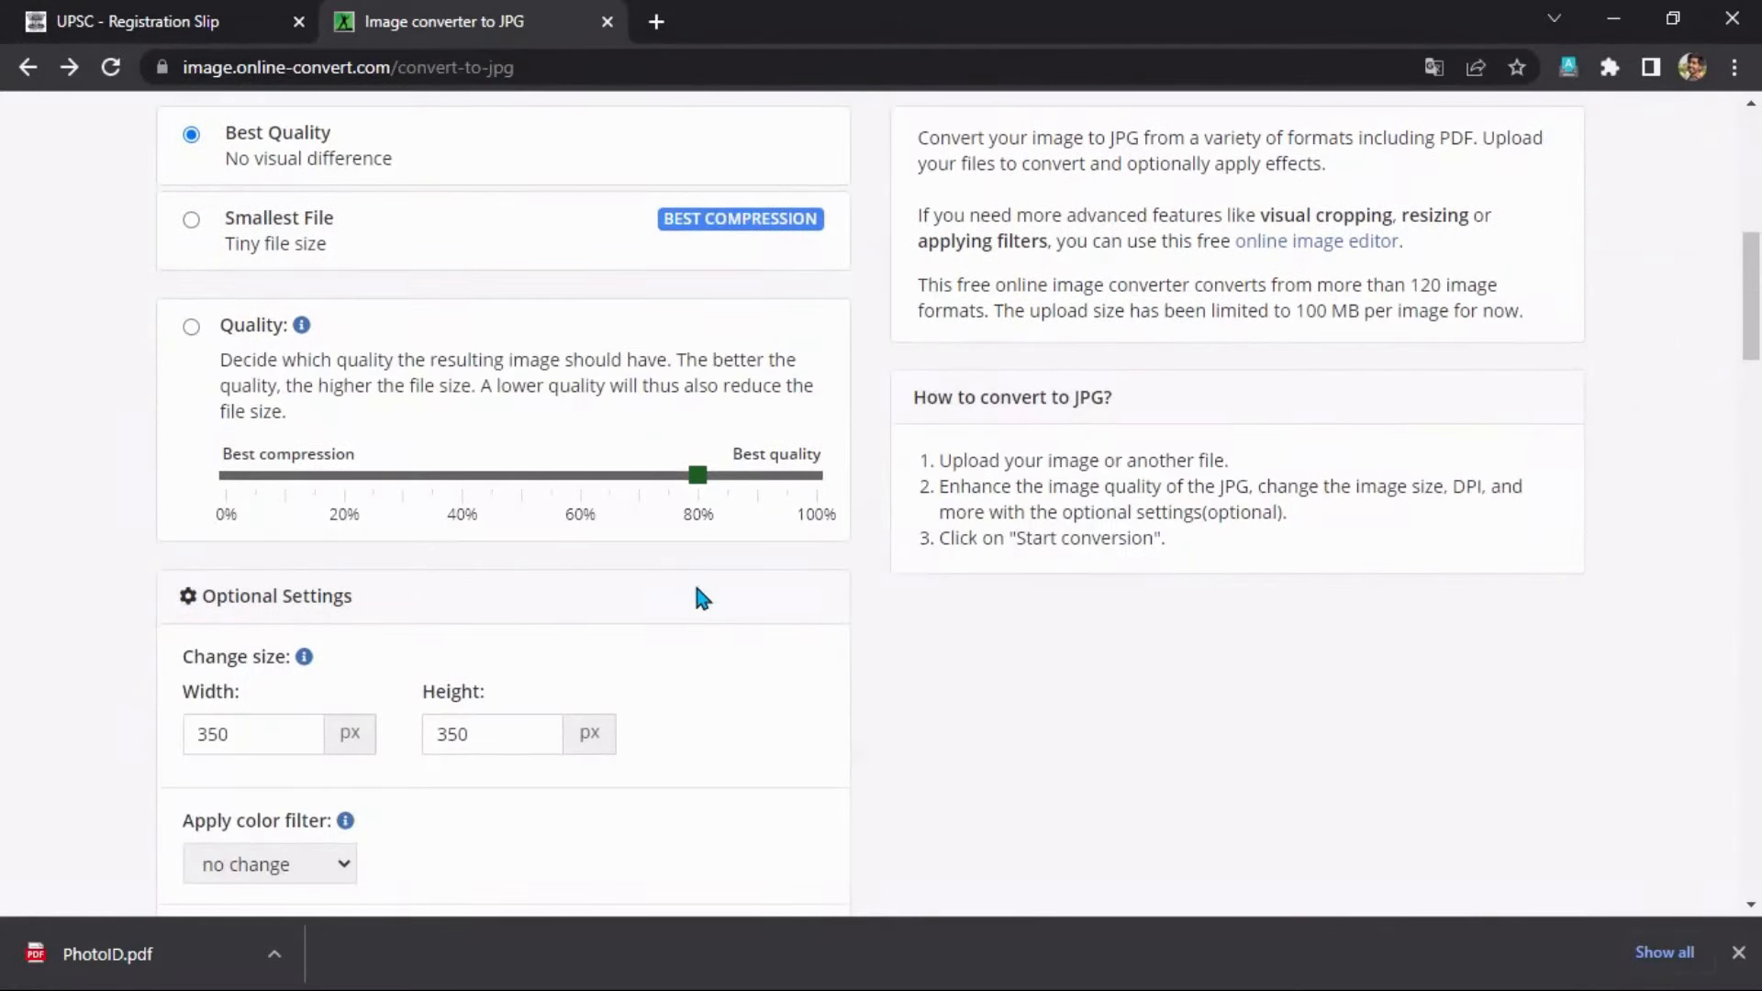
pyautogui.scroll(3, 702, 598)
pyautogui.scroll(-4, 702, 598)
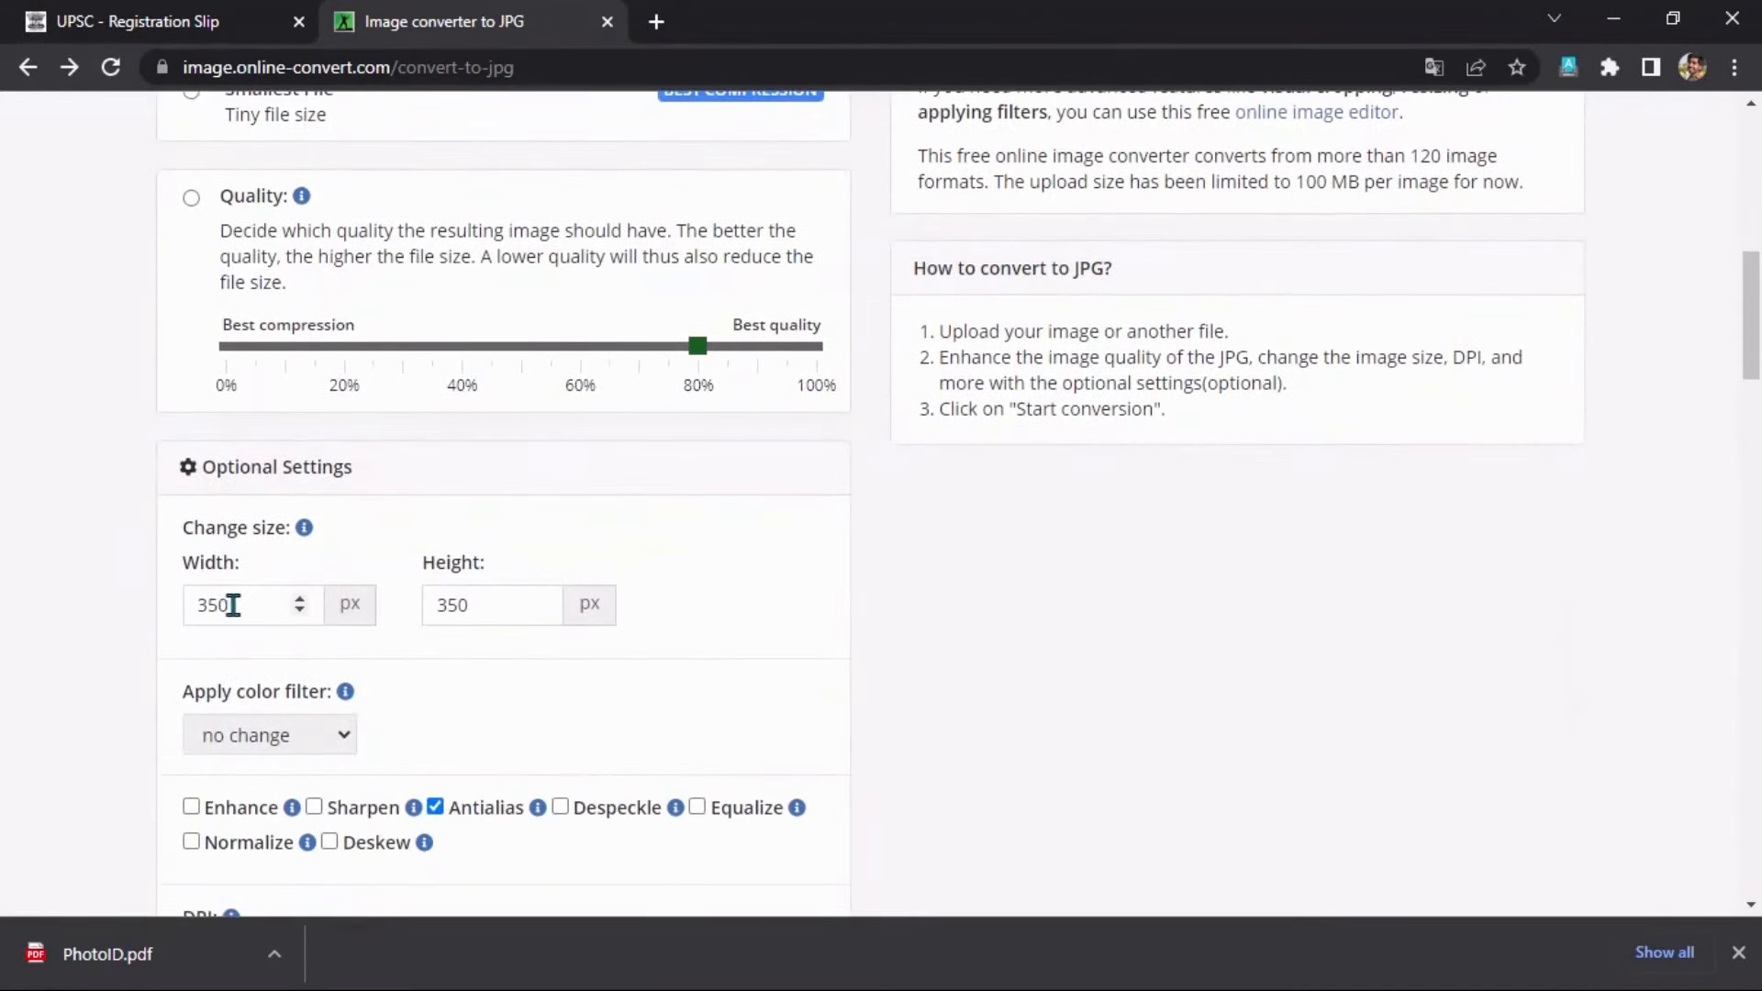
pyautogui.scroll(-4, 489, 608)
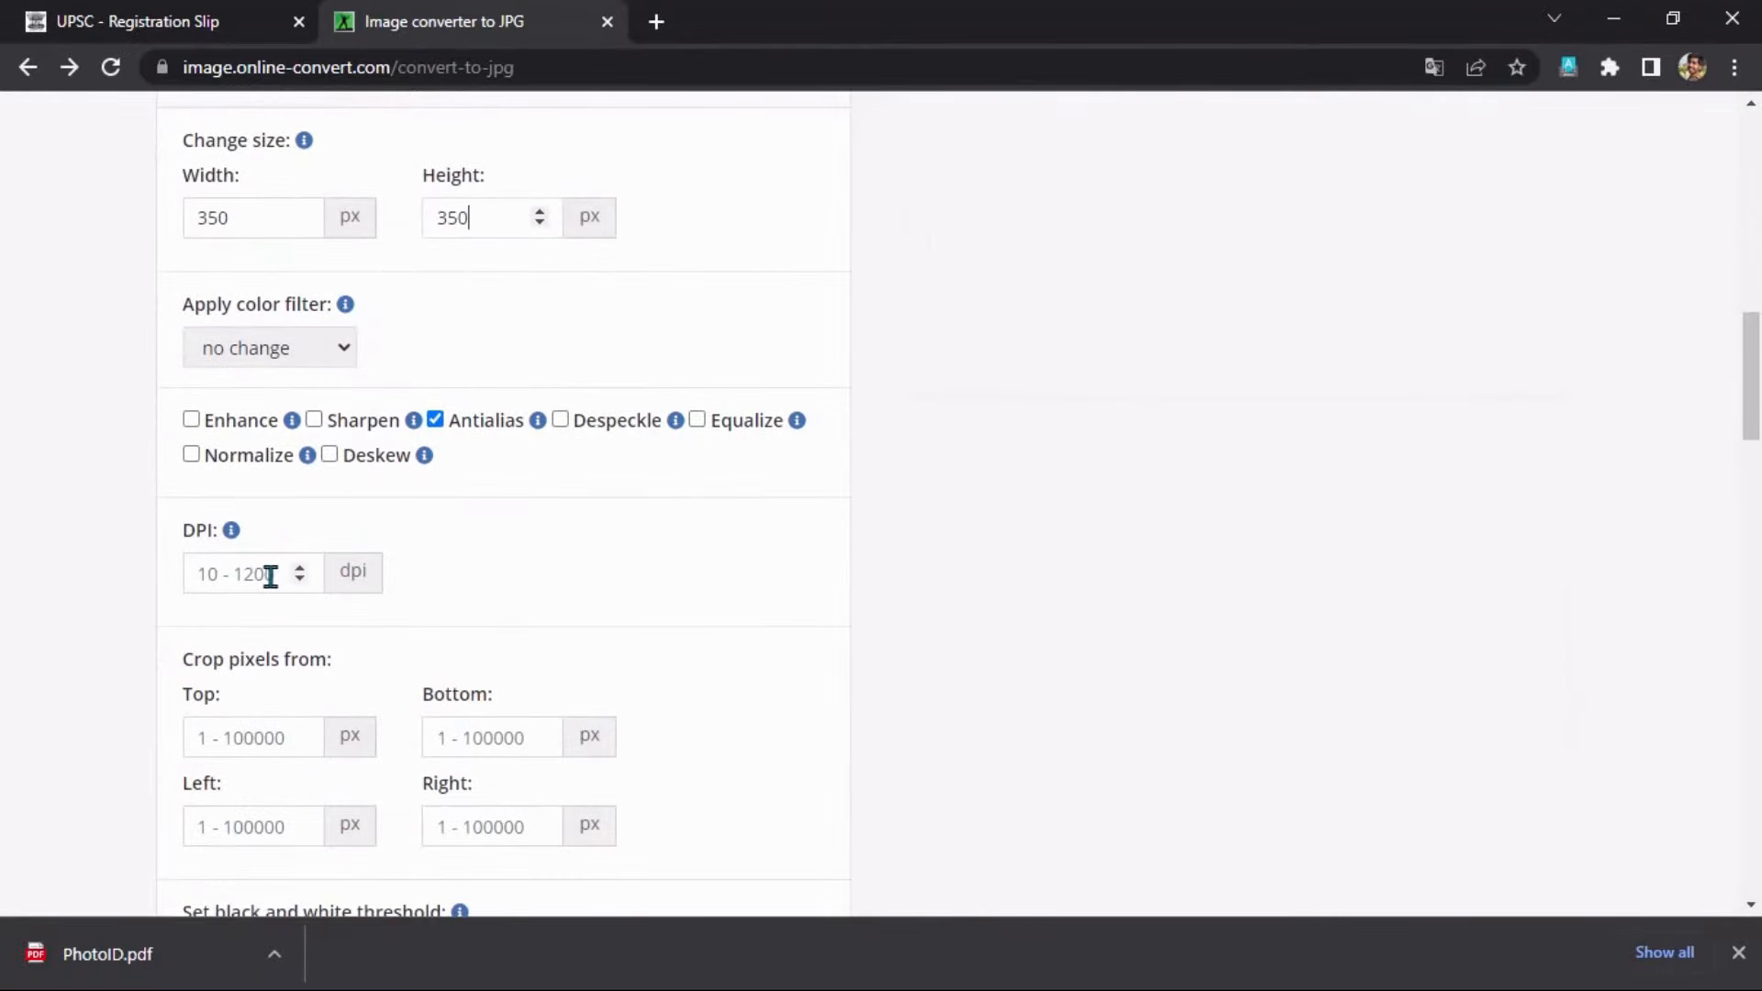
pyautogui.click(269, 576)
pyautogui.scroll(-1, 504, 596)
pyautogui.scroll(7, 574, 592)
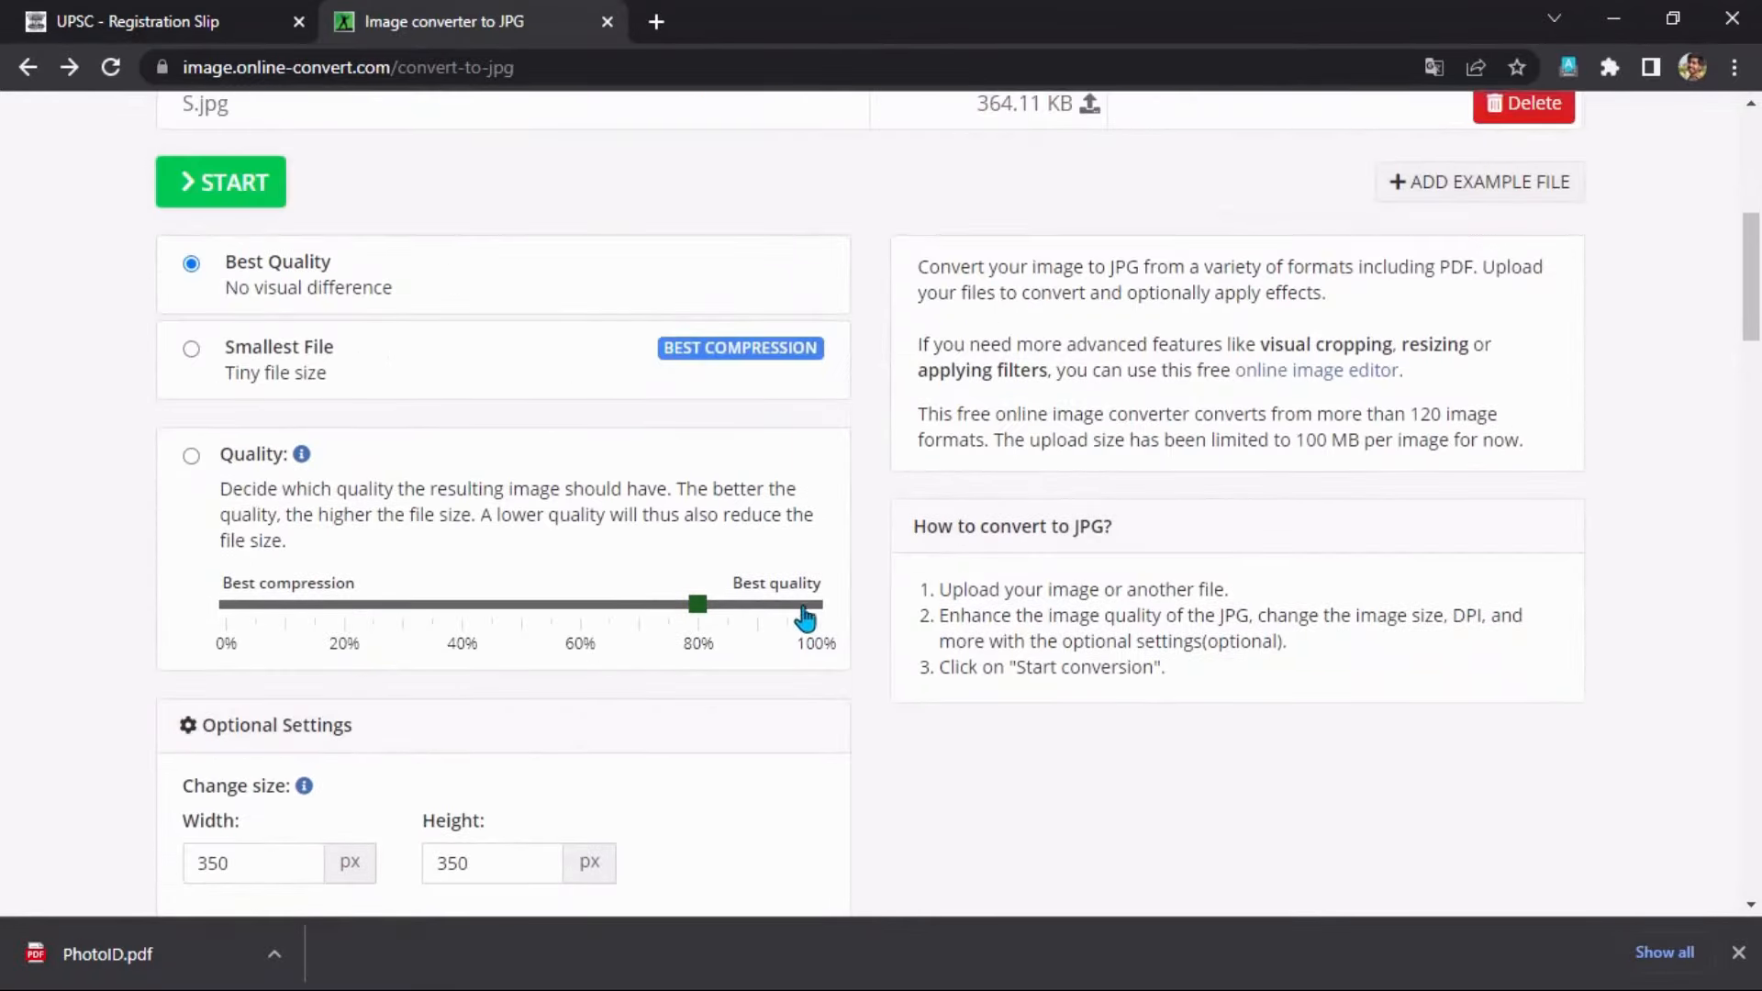
pyautogui.click(753, 622)
pyautogui.scroll(4, 694, 616)
pyautogui.scroll(-1, 701, 608)
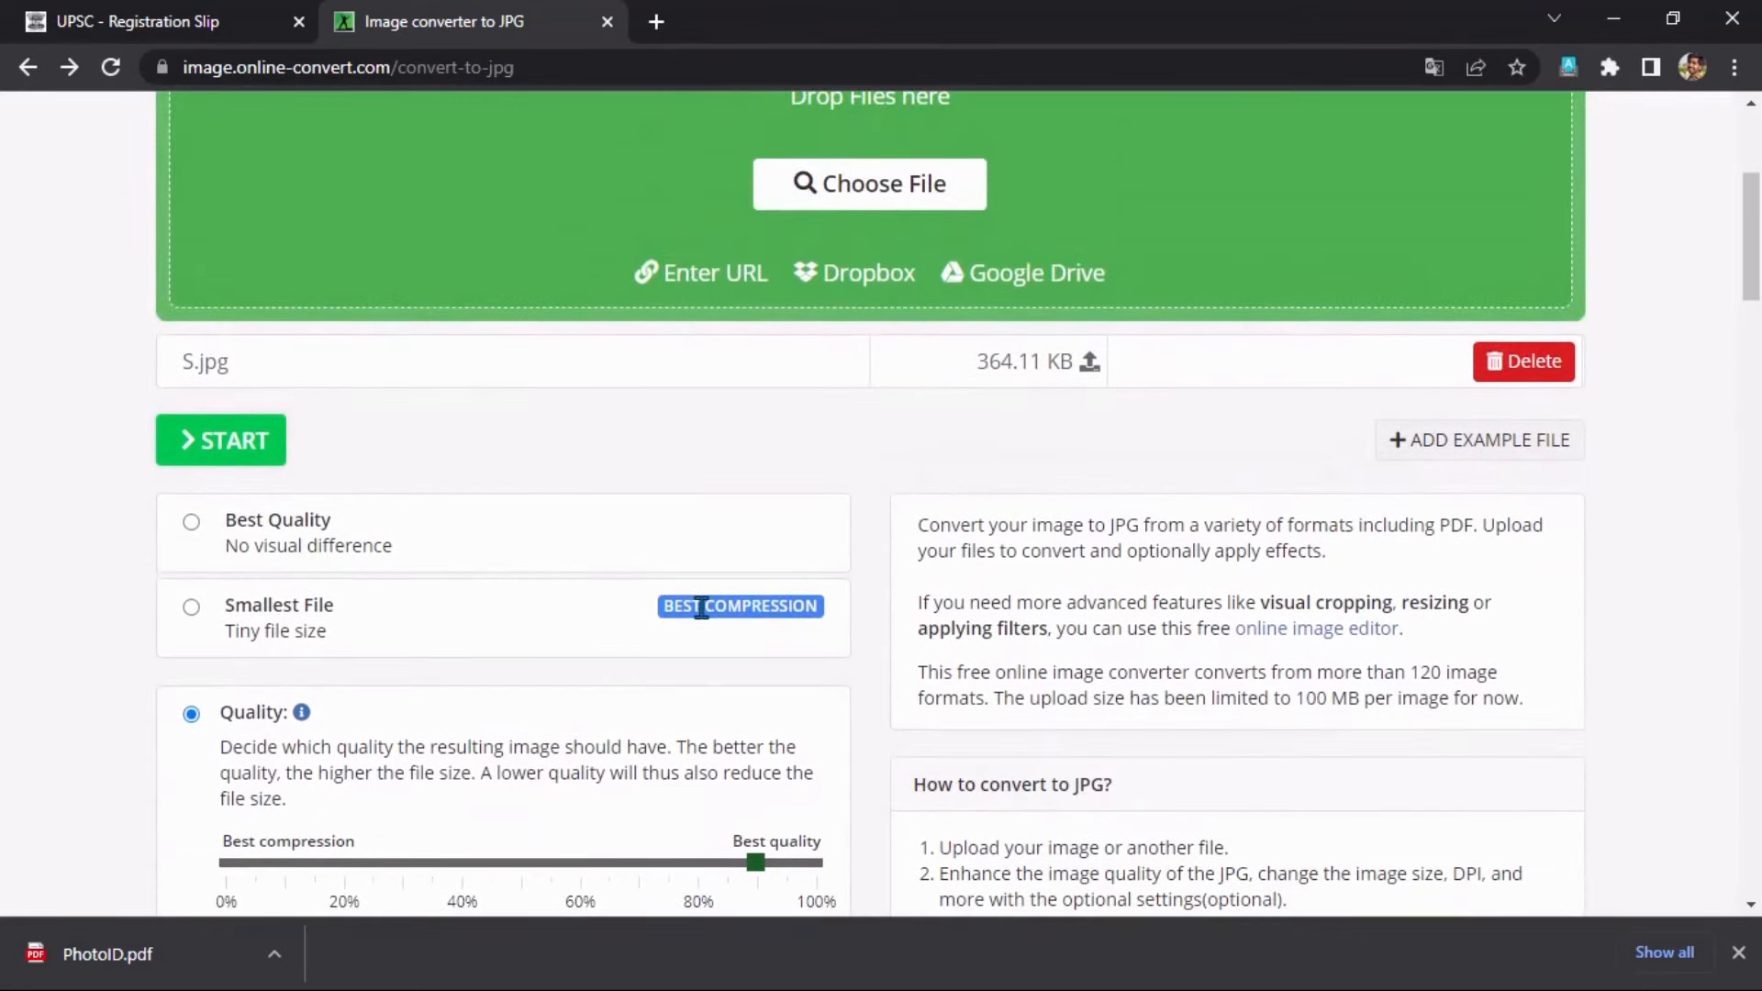
# Convert S.jpg to a 29.16 KB JPG, download it, and open a blank tab.
pyautogui.click(225, 442)
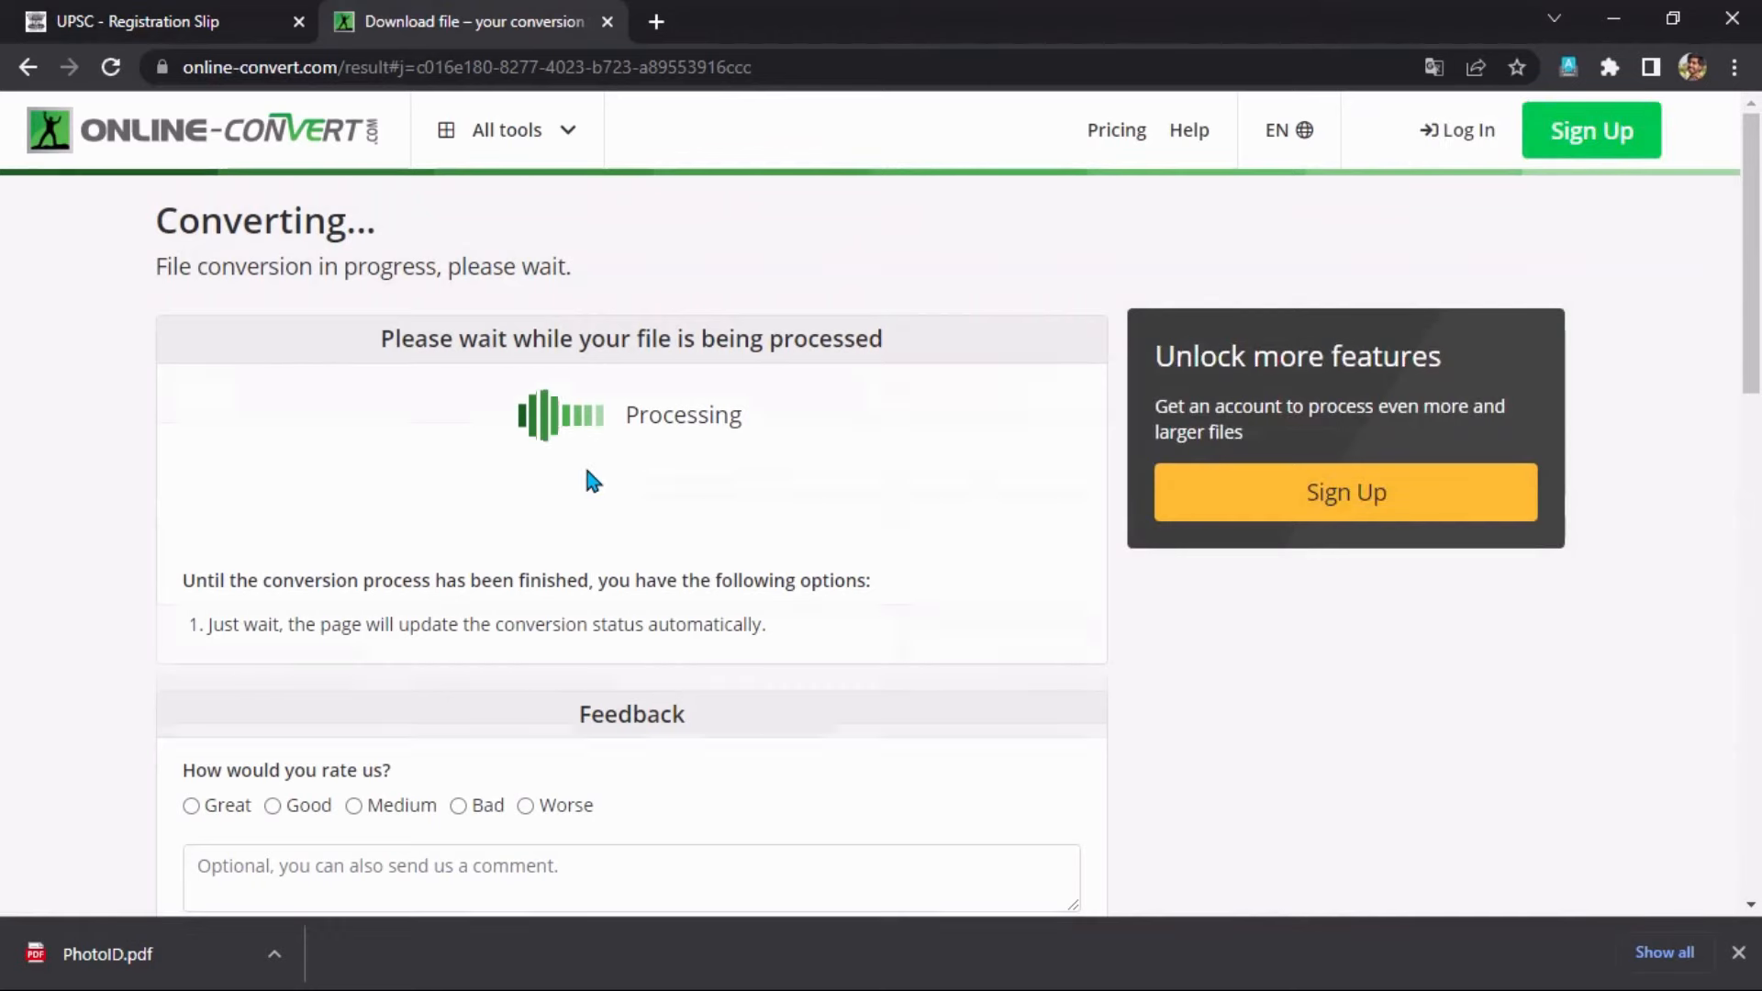
pyautogui.moveTo(1026, 395); pyautogui.dragTo(1110, 407)
pyautogui.click(1033, 458)
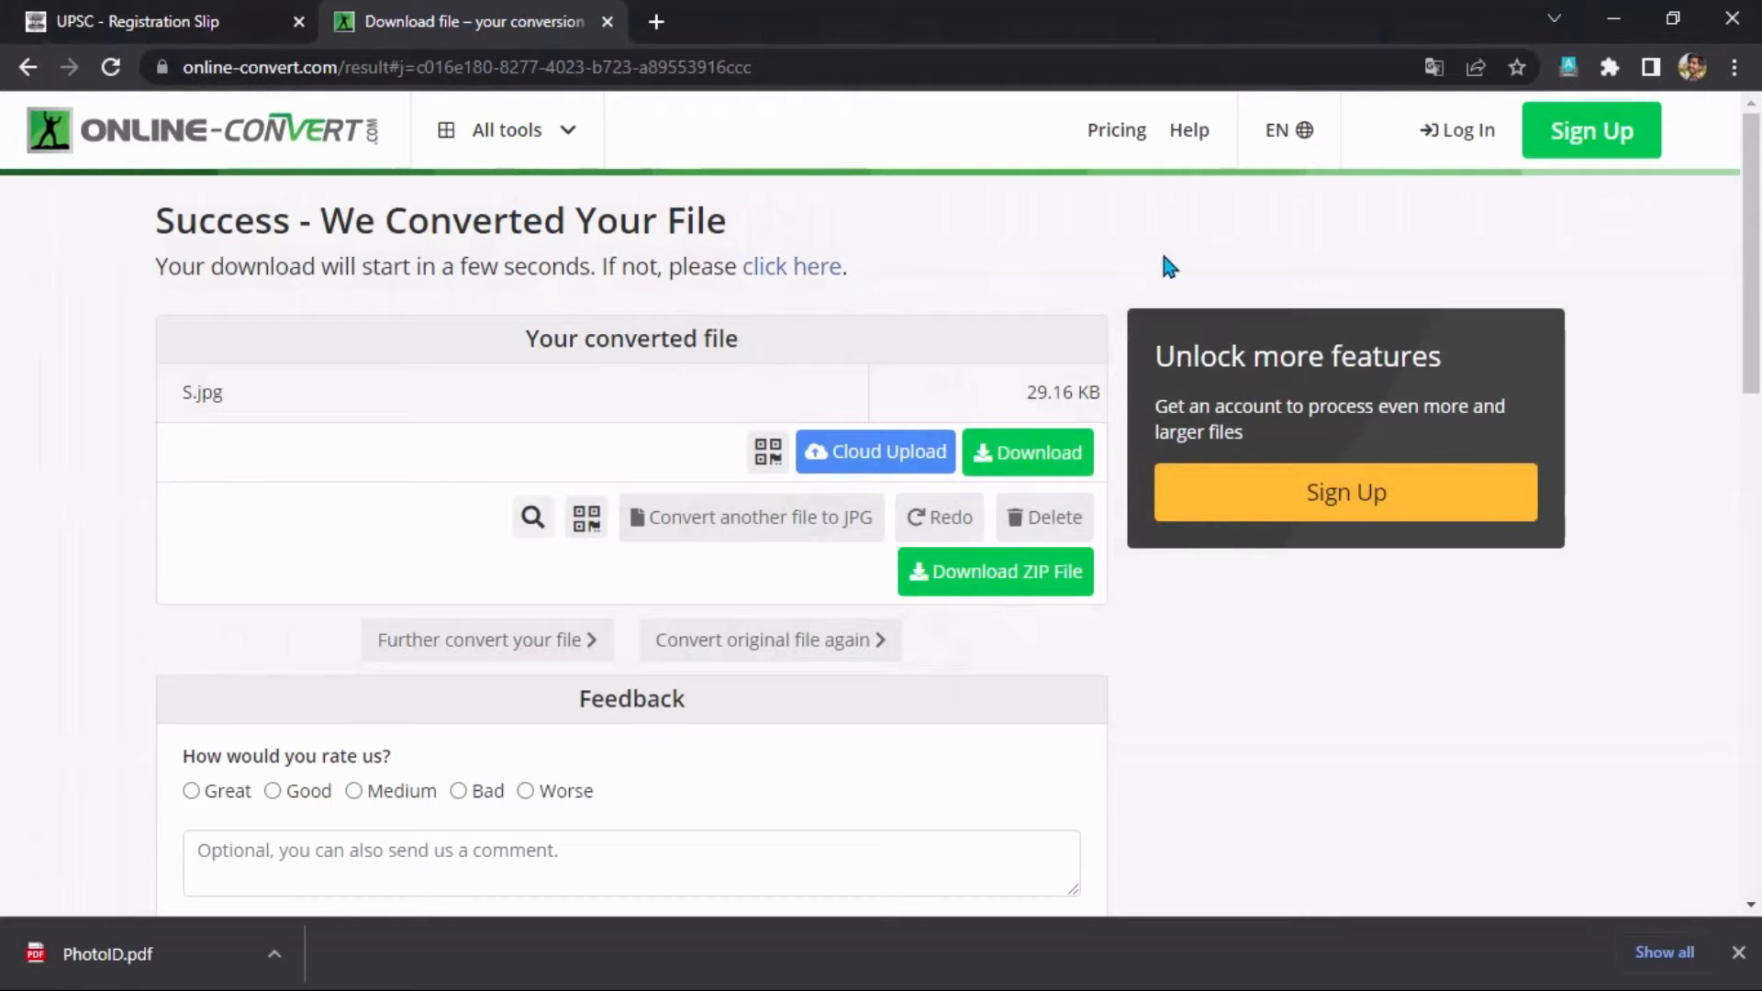
pyautogui.click(656, 21)
pyautogui.click(637, 69)
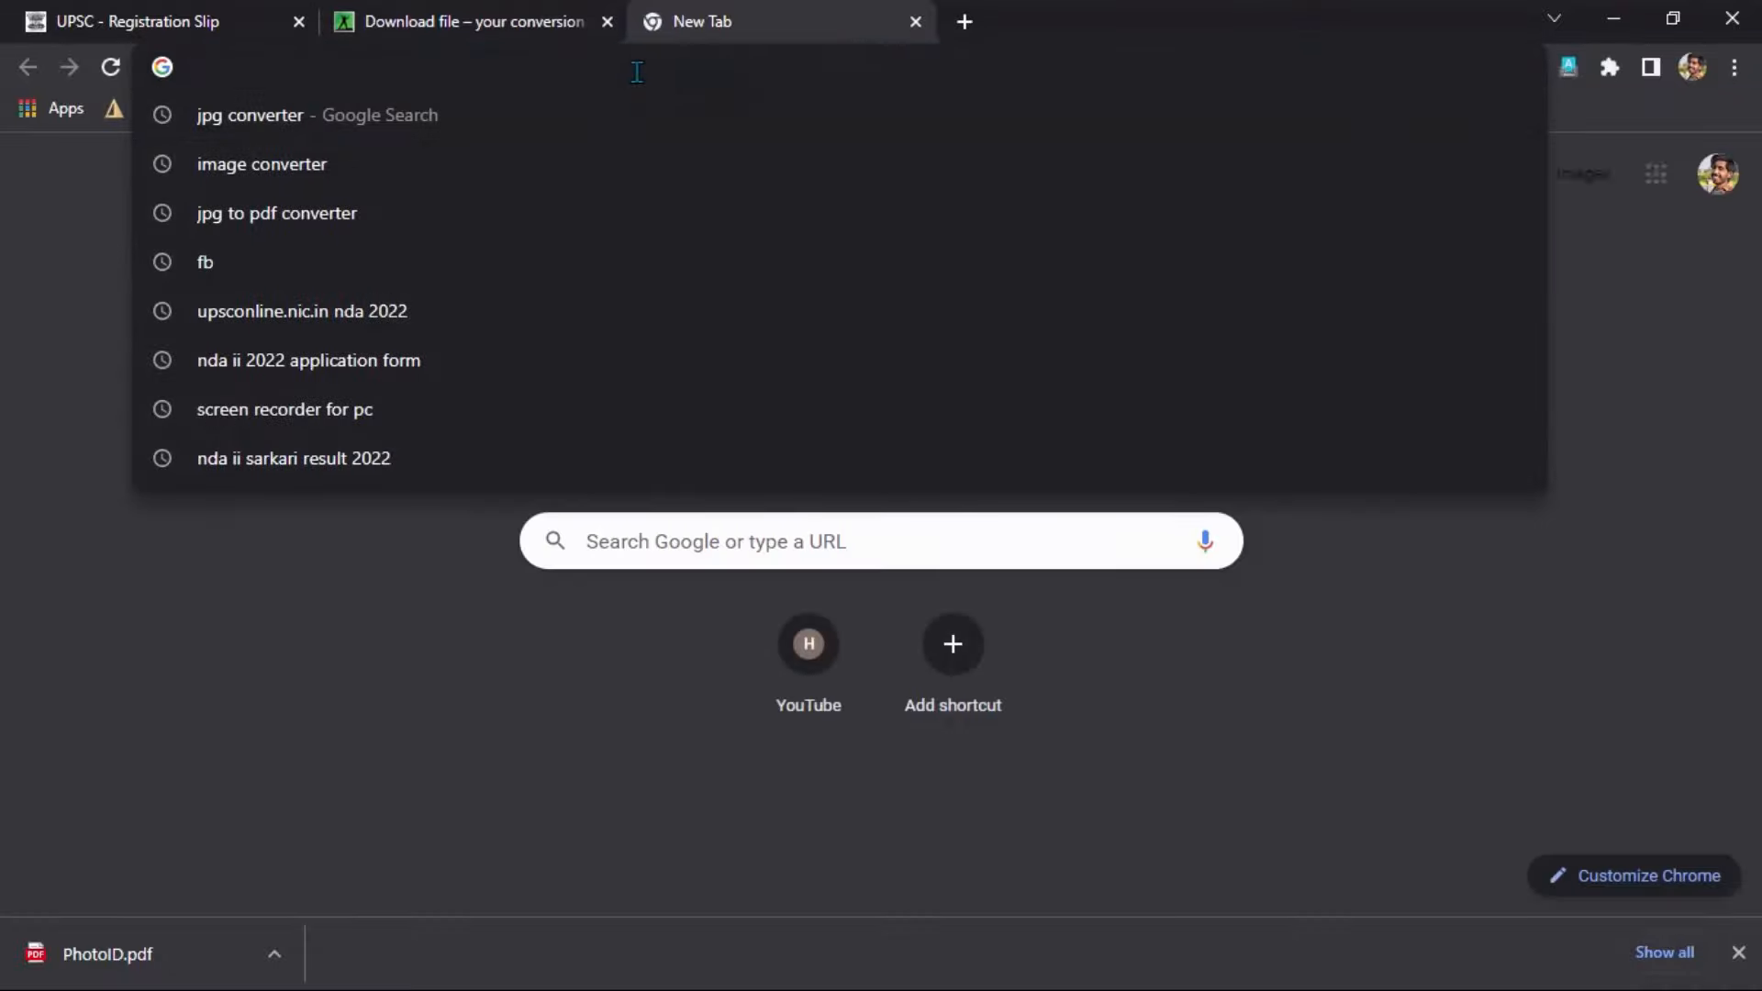
# Search Google for 'jpg to pdf converter'.
pyautogui.write('jpg to pdf converter')
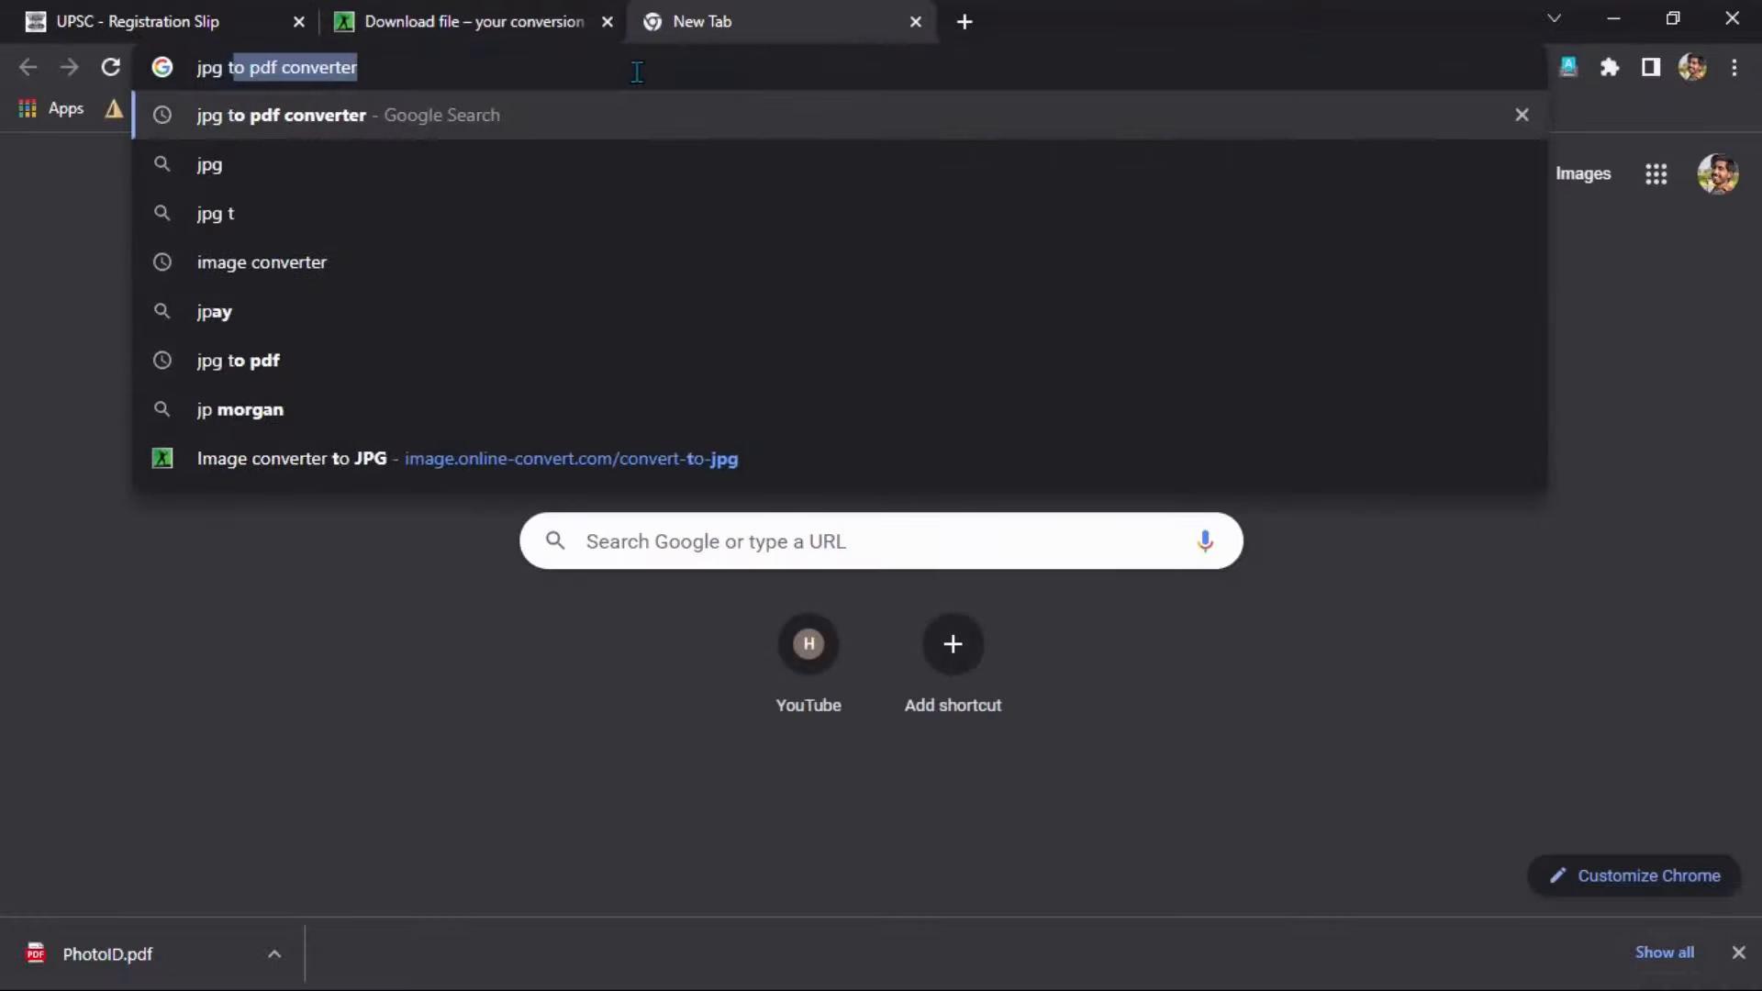
pyautogui.press('Return')
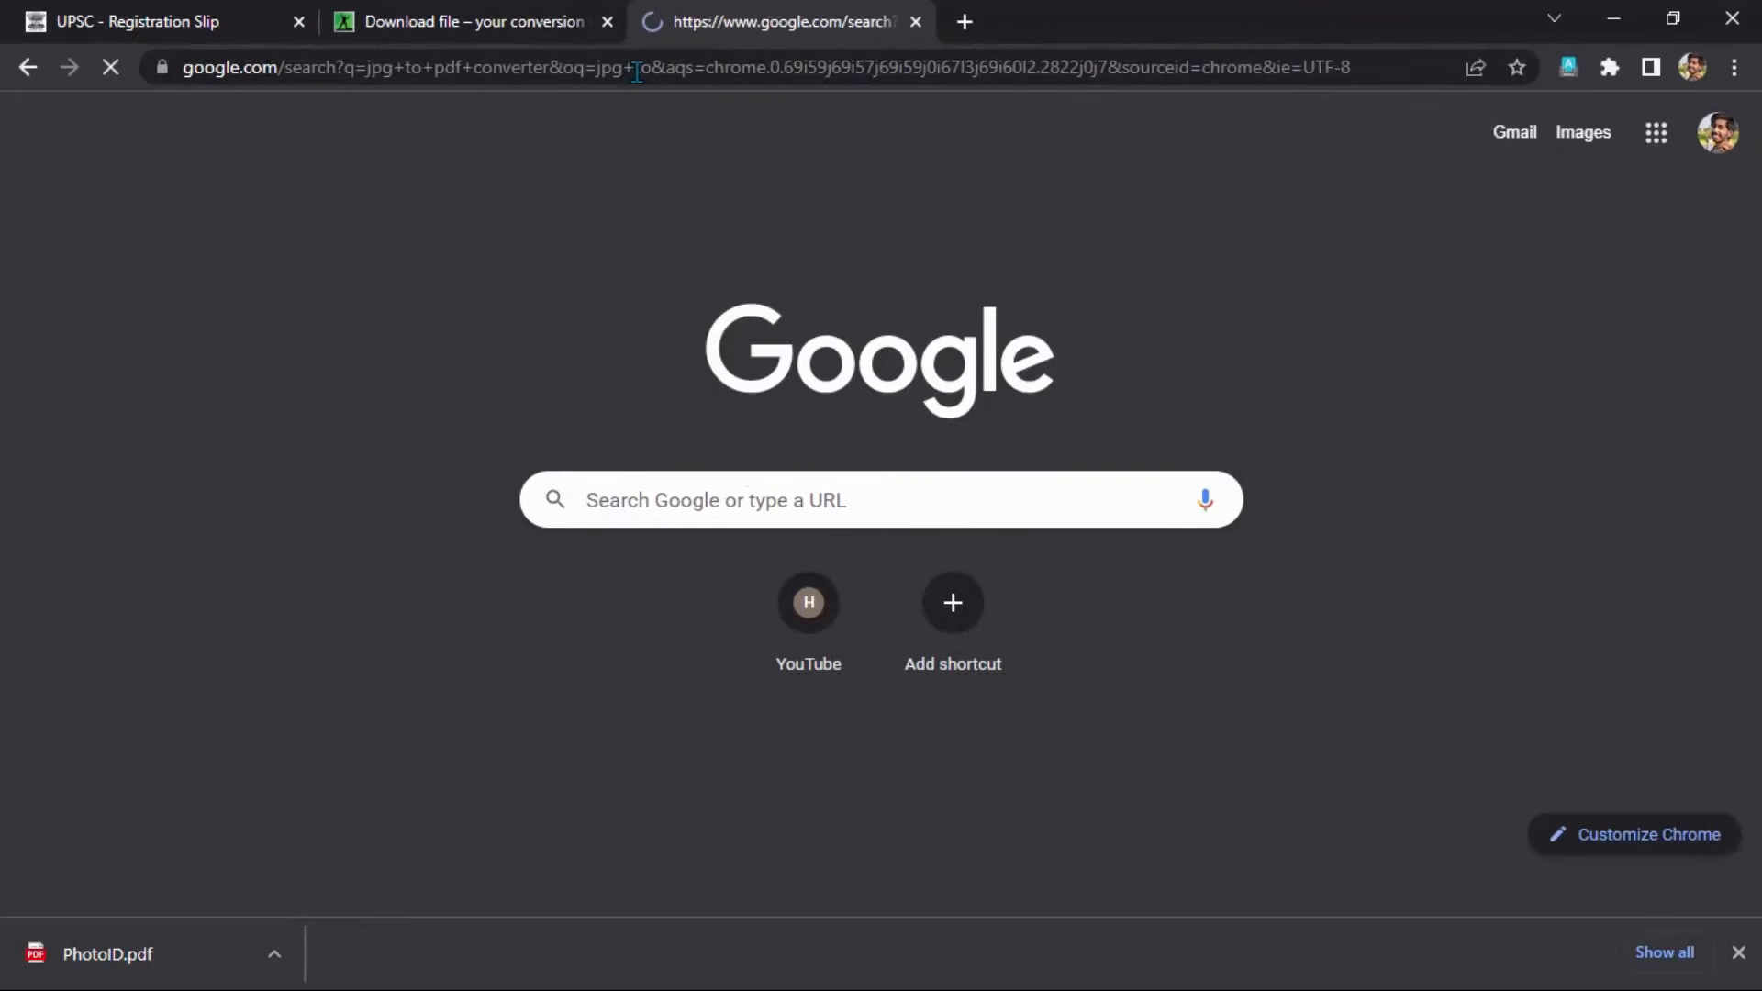